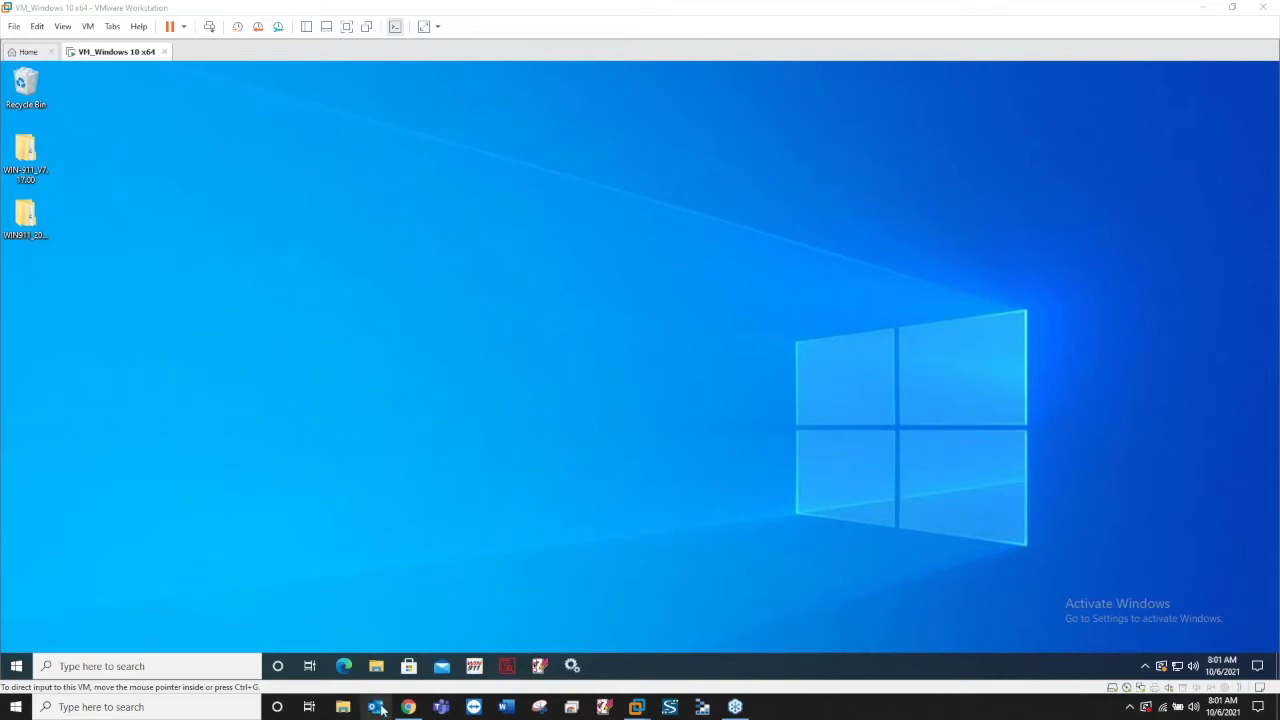
Open the WIN-911 Support knowledge base in a new Chrome tab
mouse_move(400, 712)
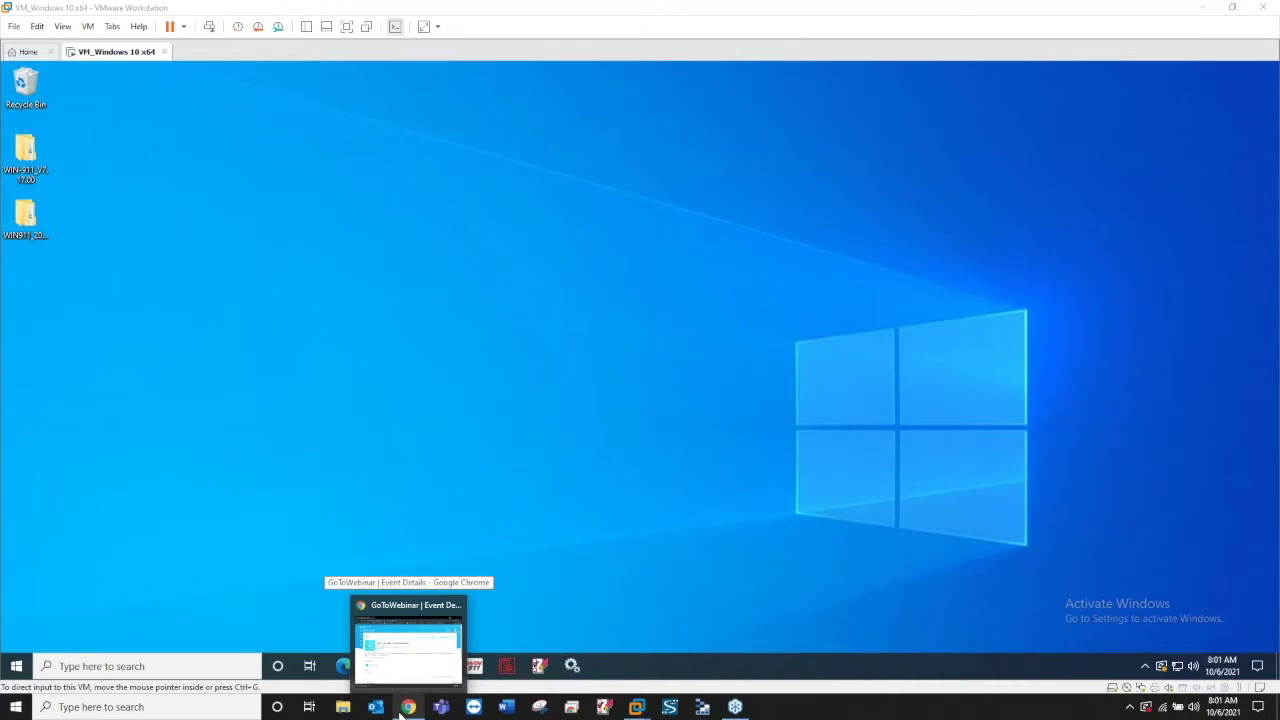
click(400, 710)
click(195, 18)
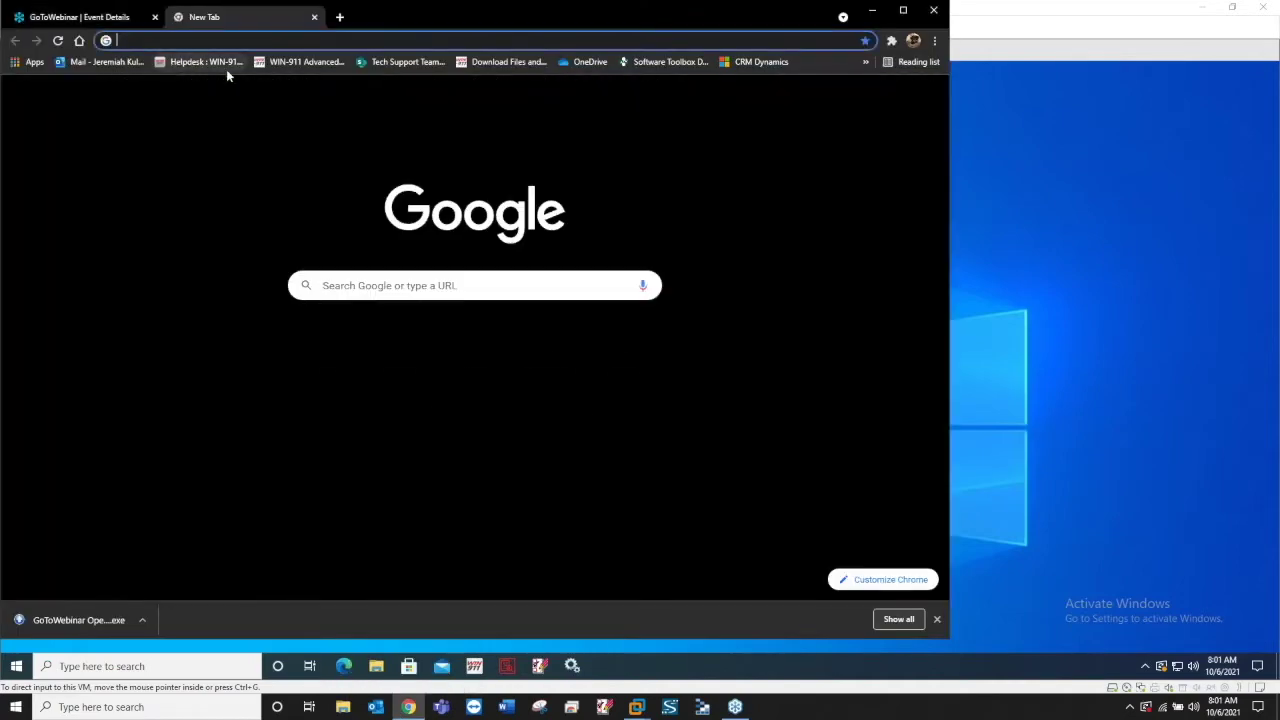
click(277, 62)
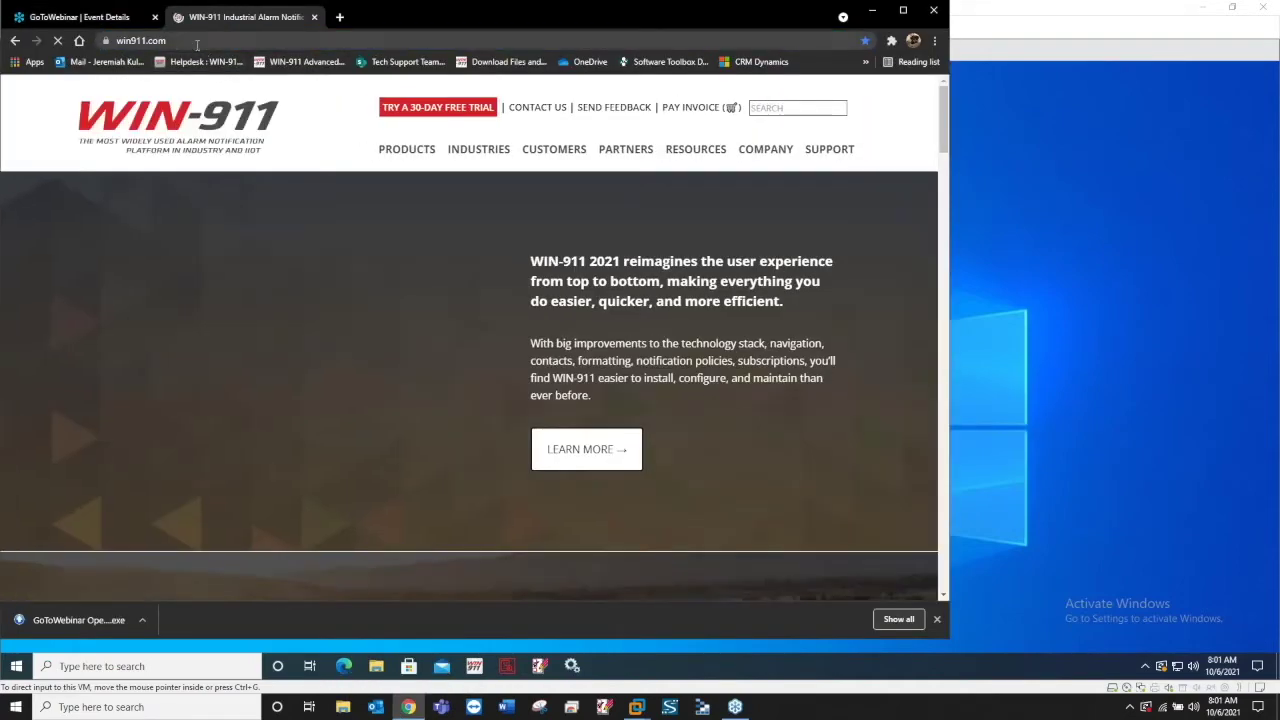
mouse_move(827, 160)
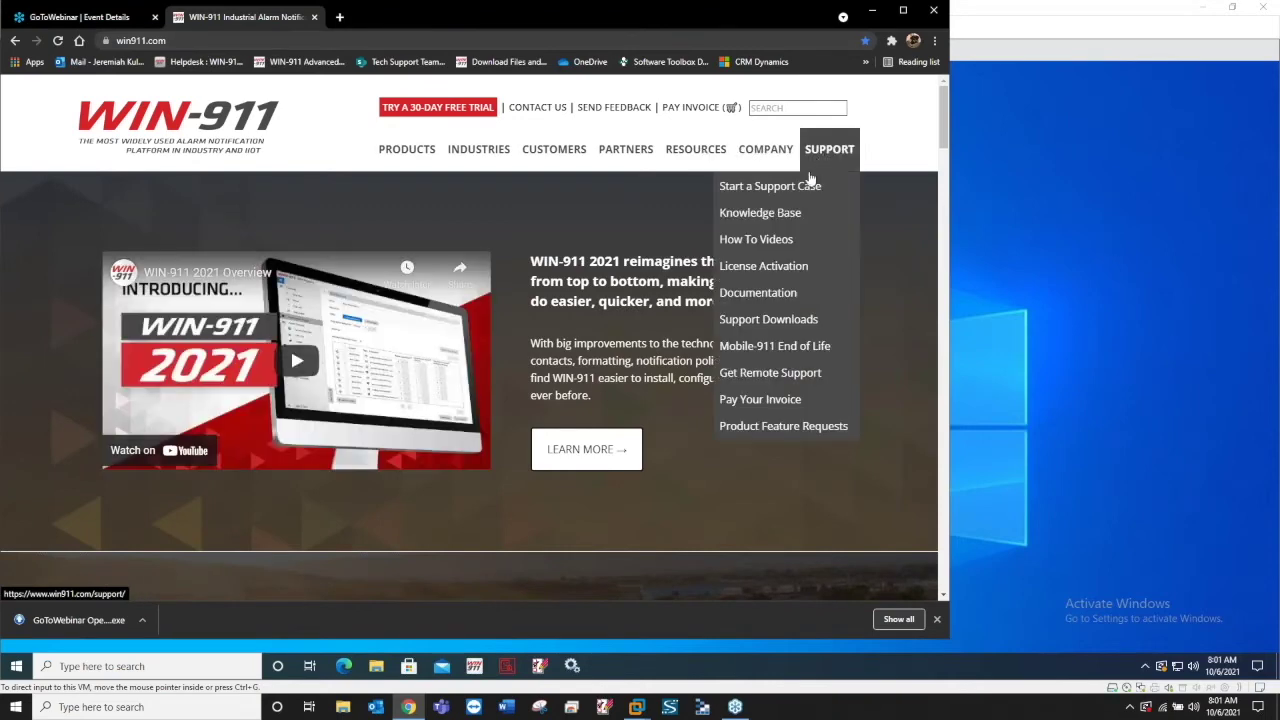
click(780, 215)
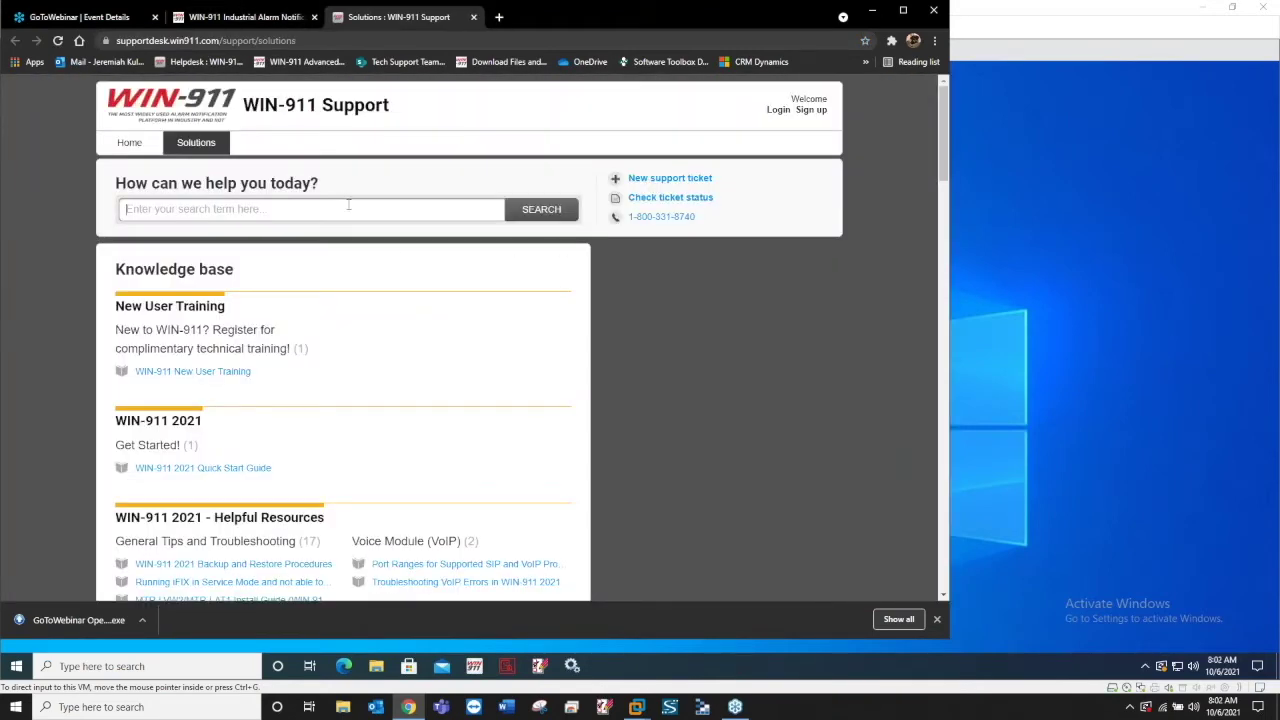
Search the knowledge base for 'v7 importer' and open the WIN-911 2021 - V7 Importer article
click(348, 205)
text(v7 imp)
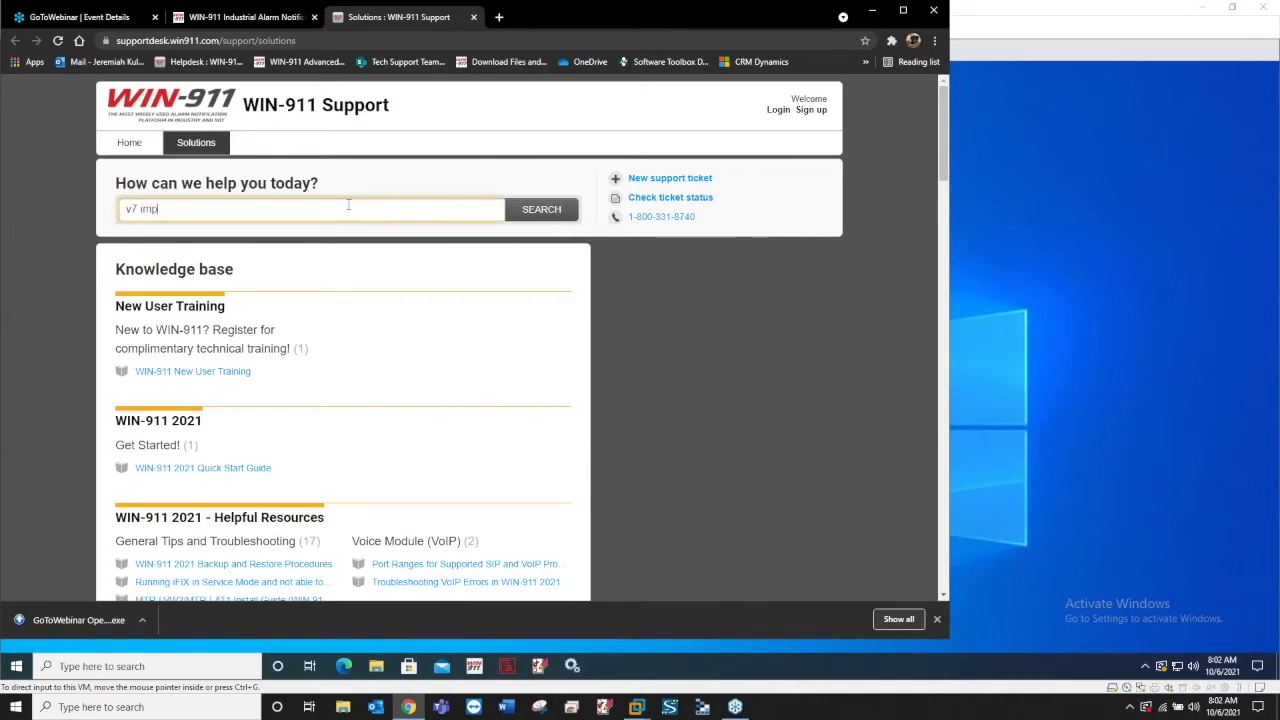
text(orter)
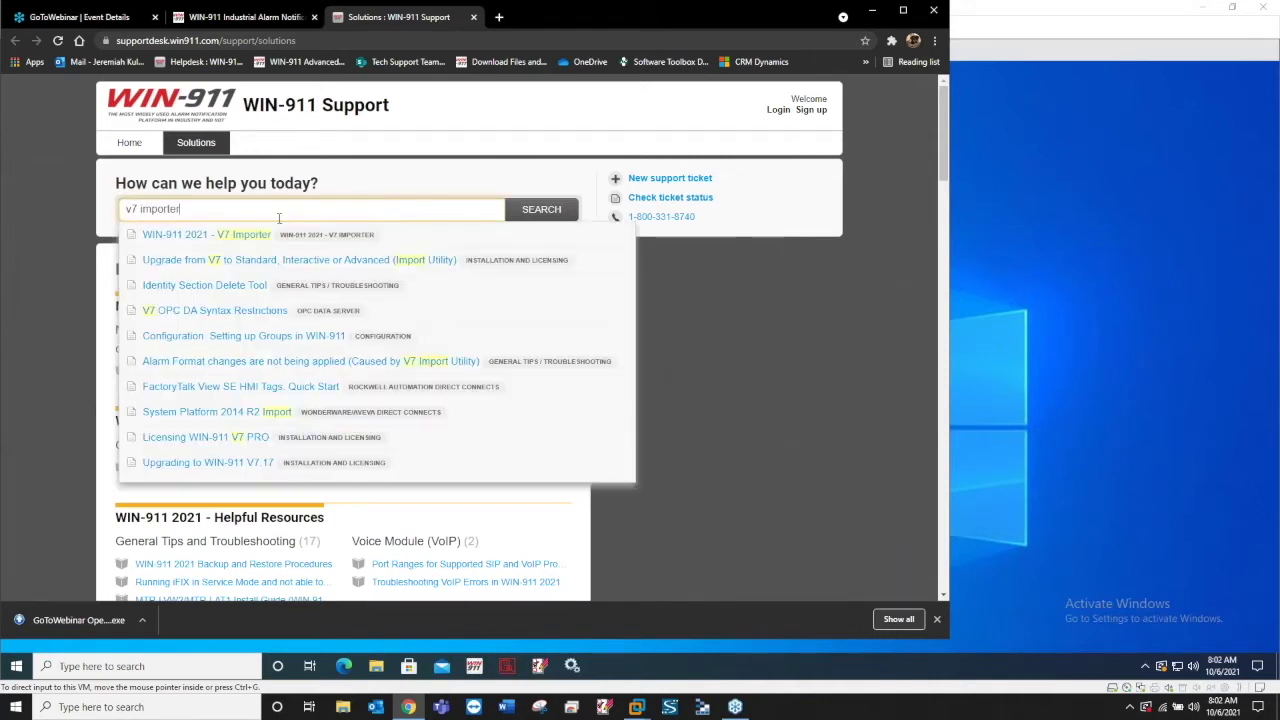
click(206, 240)
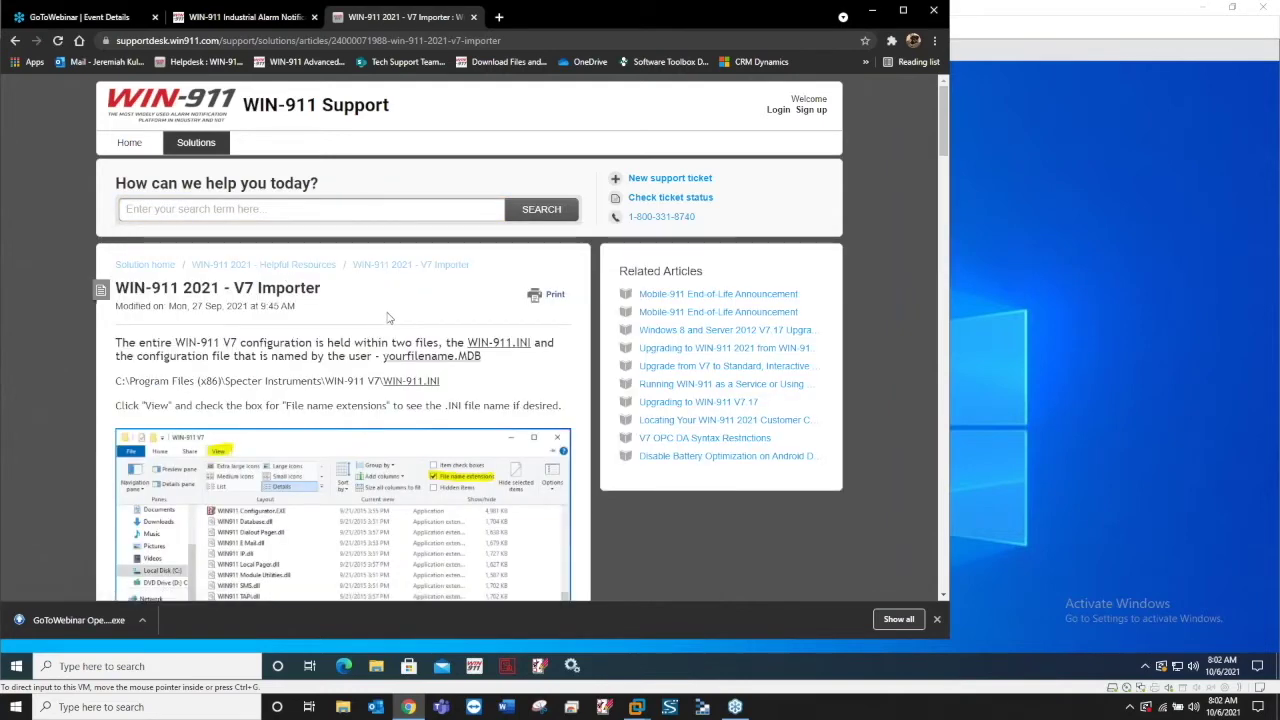
scroll(383, 310, down, 1)
scroll(390, 317, down, 1)
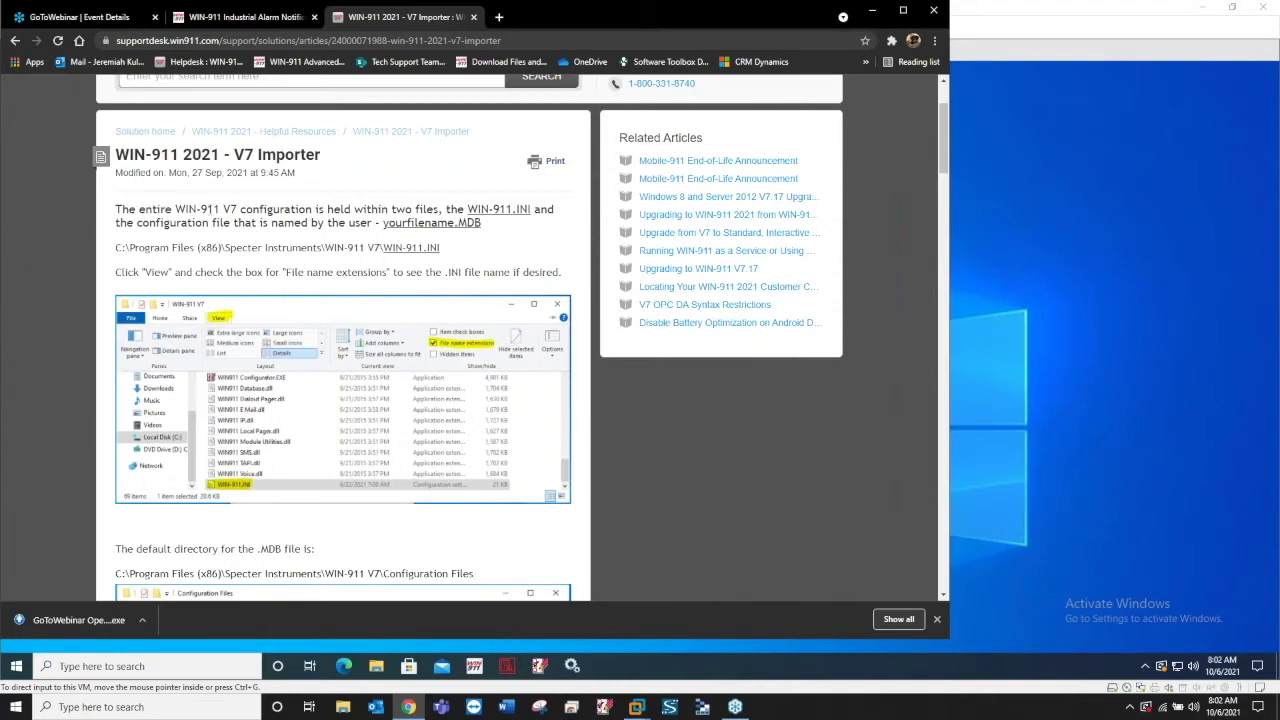
drag(219, 209, 320, 210)
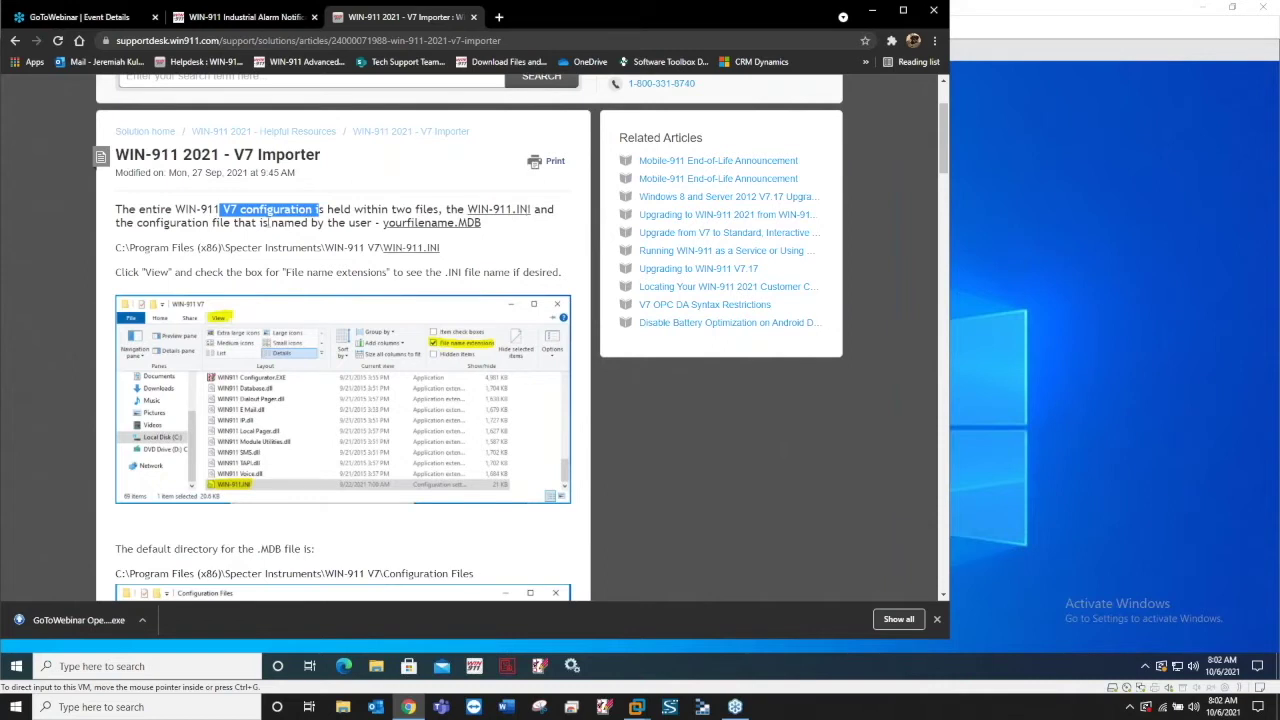
click(488, 241)
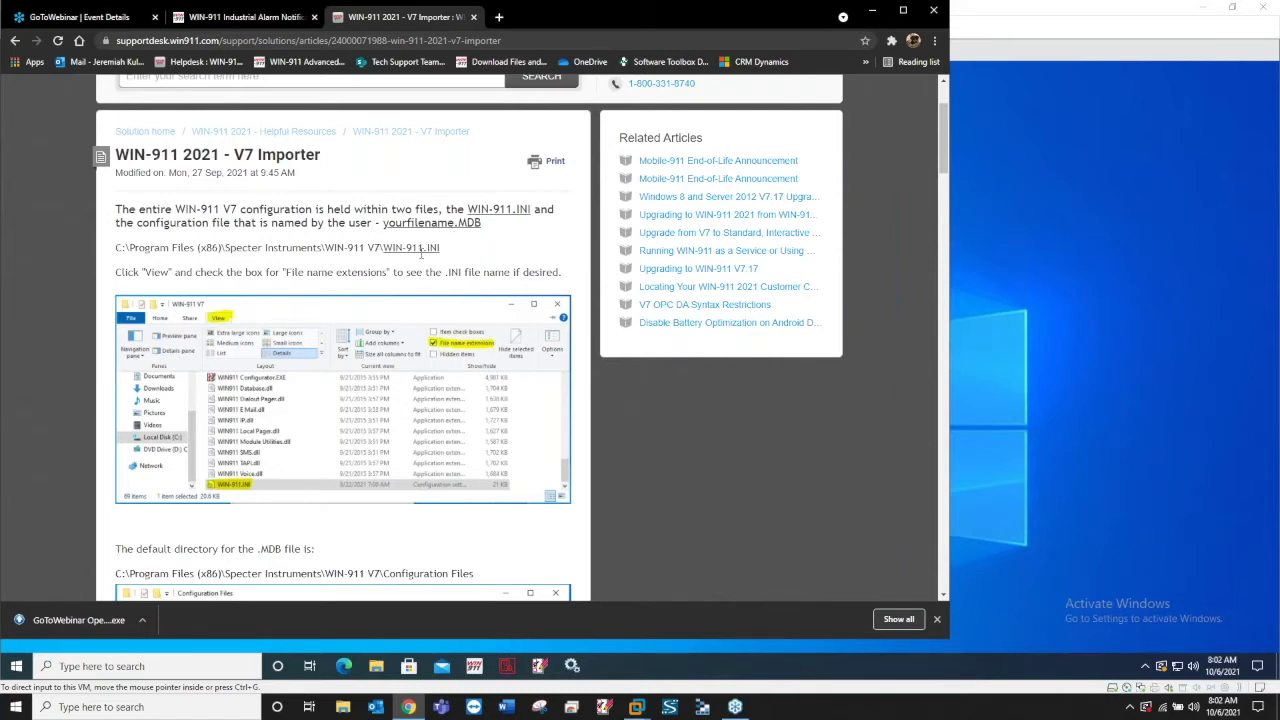
drag(440, 248, 117, 246)
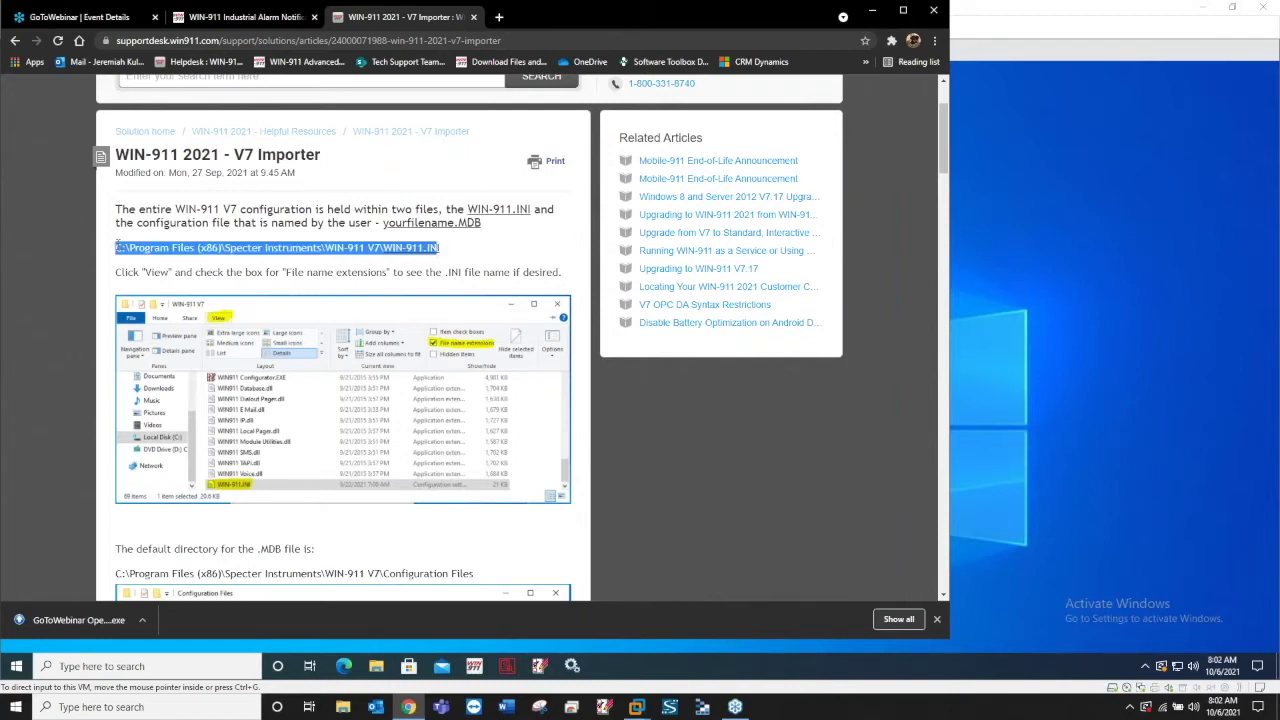
click(358, 264)
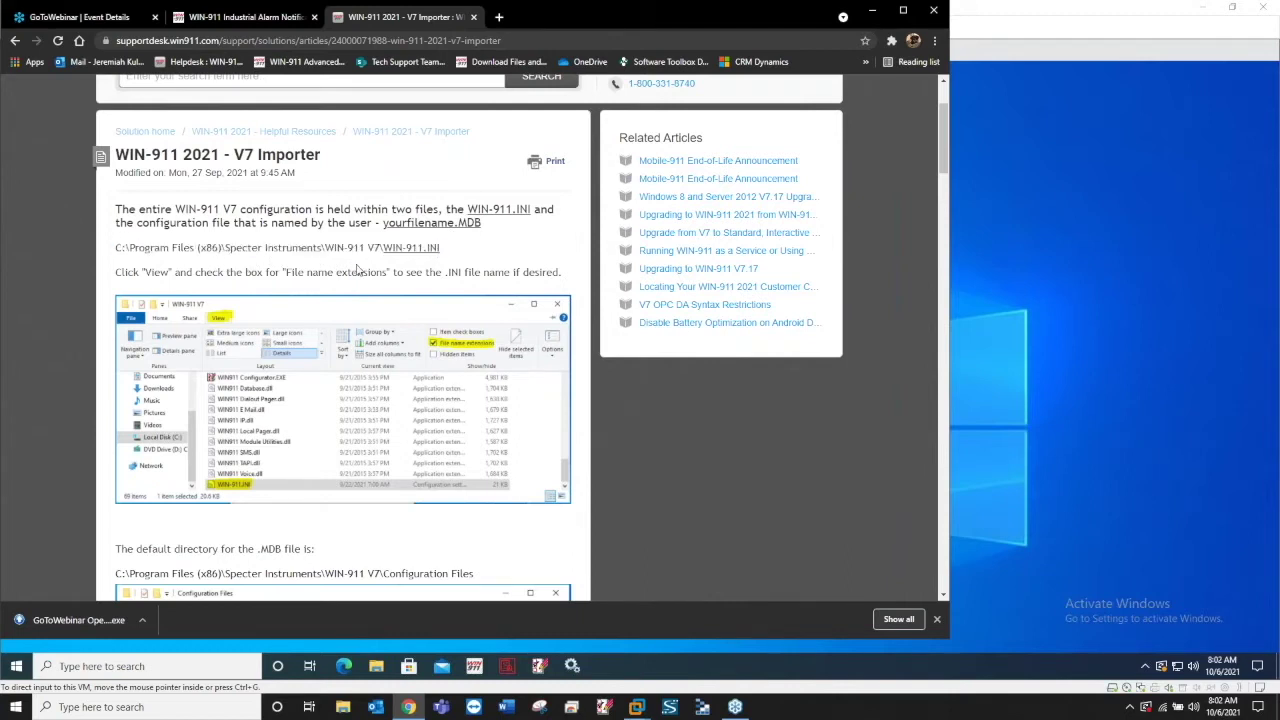
scroll(345, 300, down, 1)
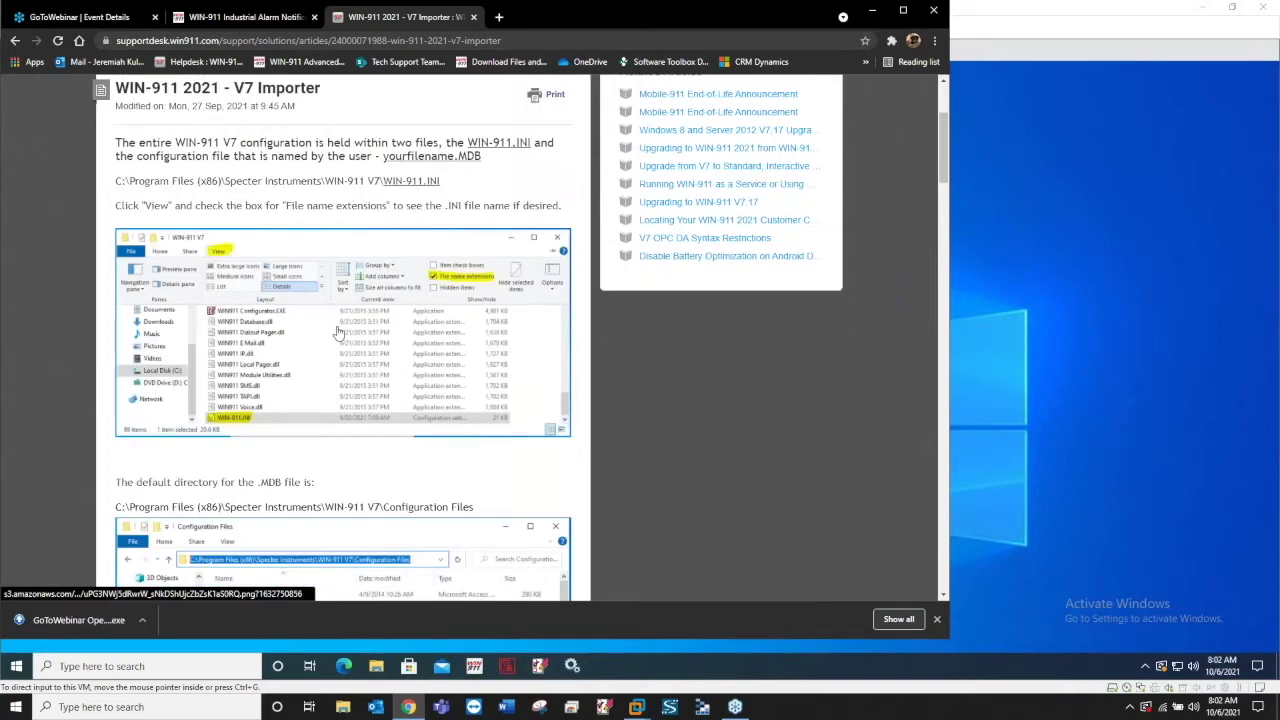
scroll(300, 335, down, 1)
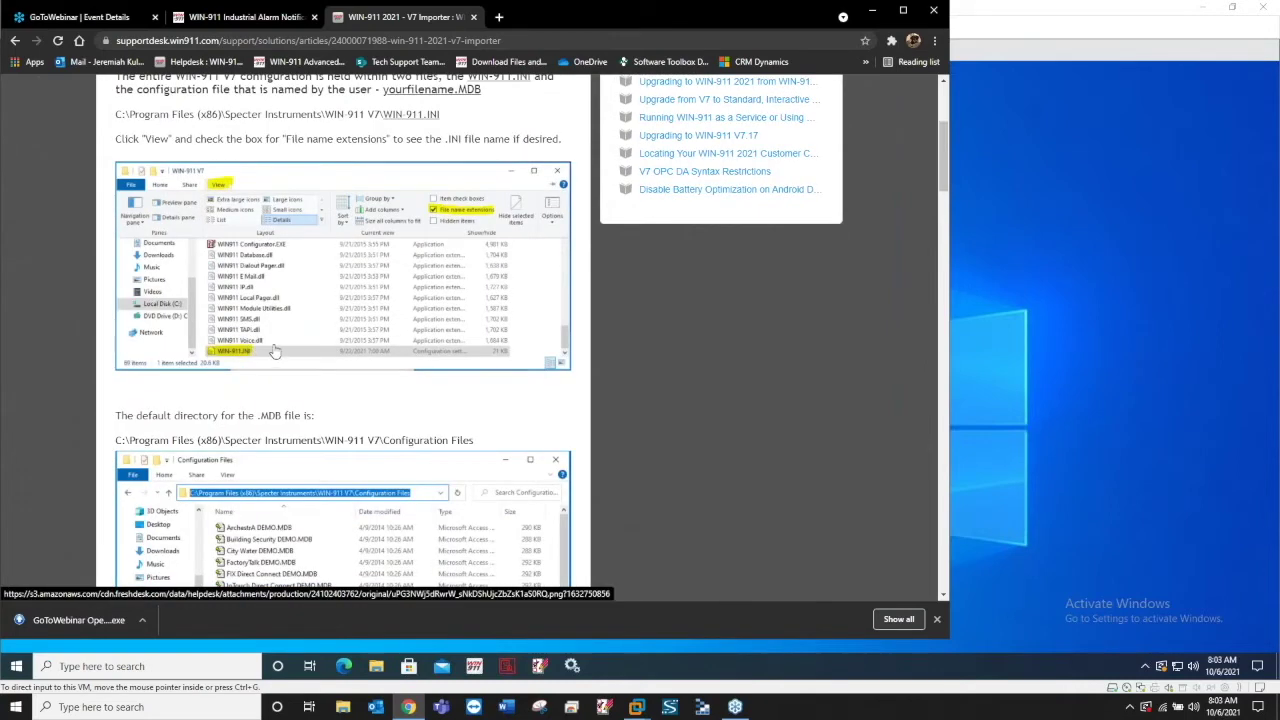
scroll(290, 330, down, 2)
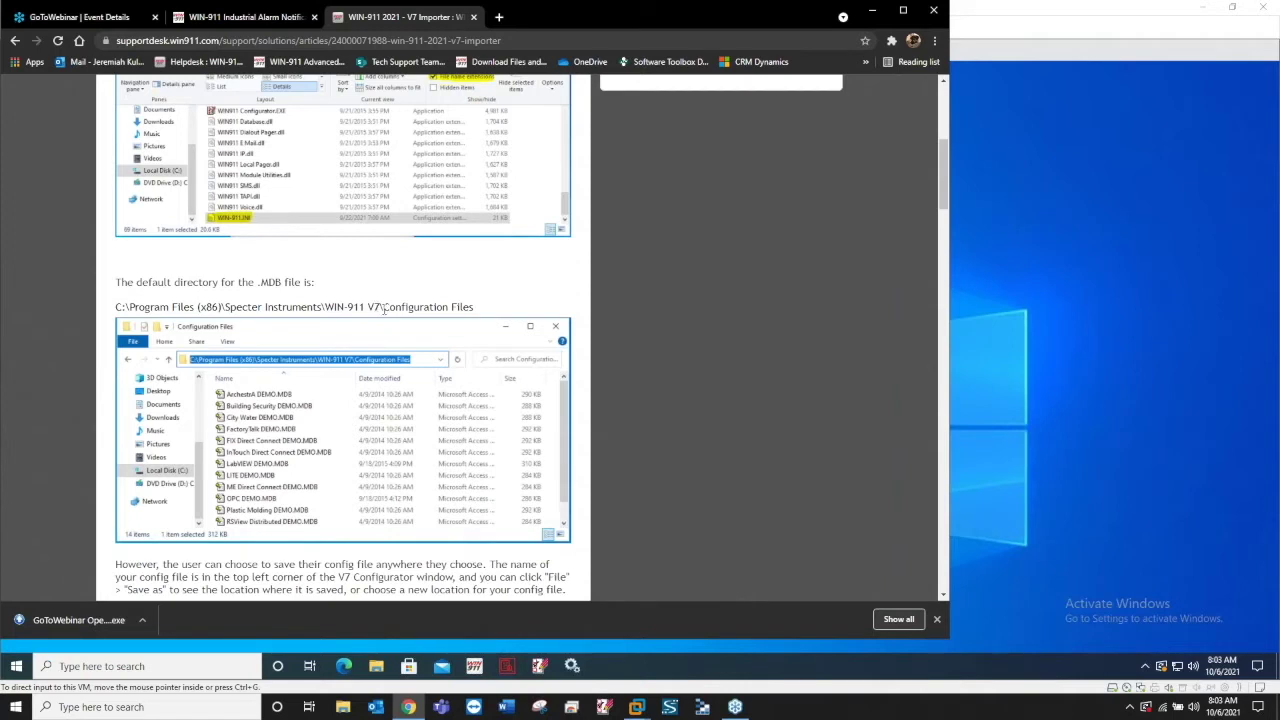
drag(384, 309, 478, 312)
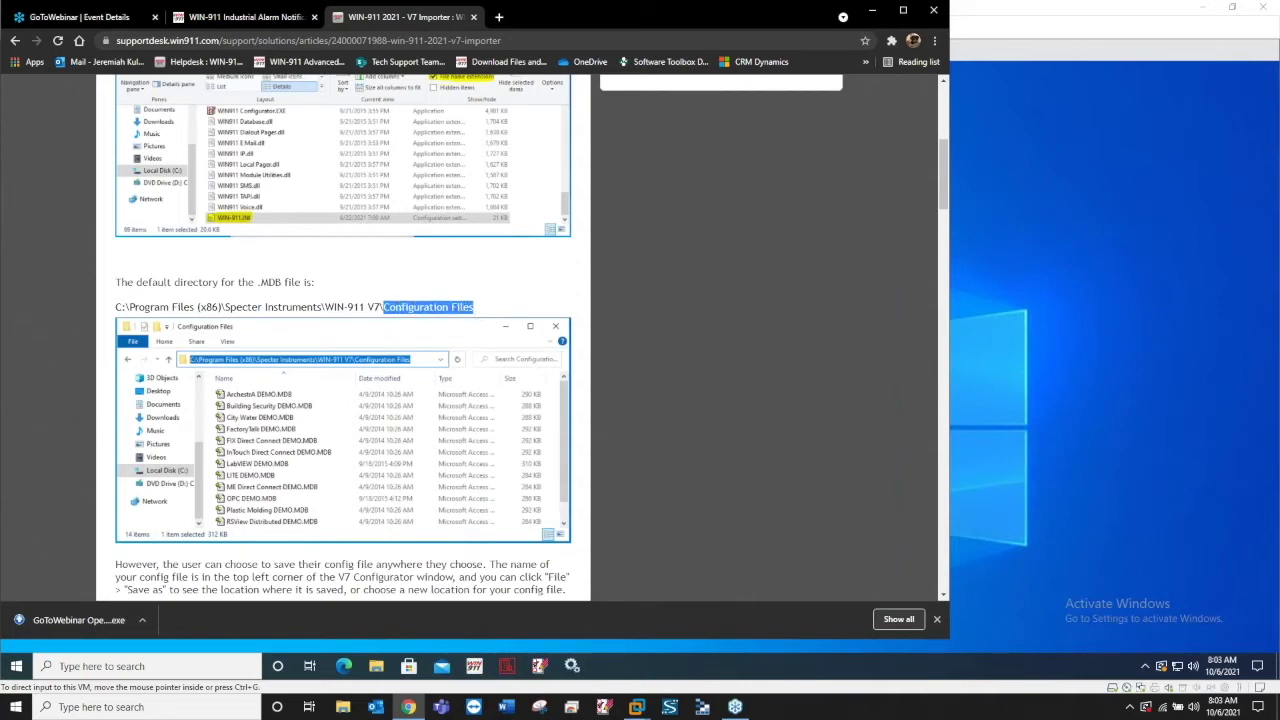
click(497, 316)
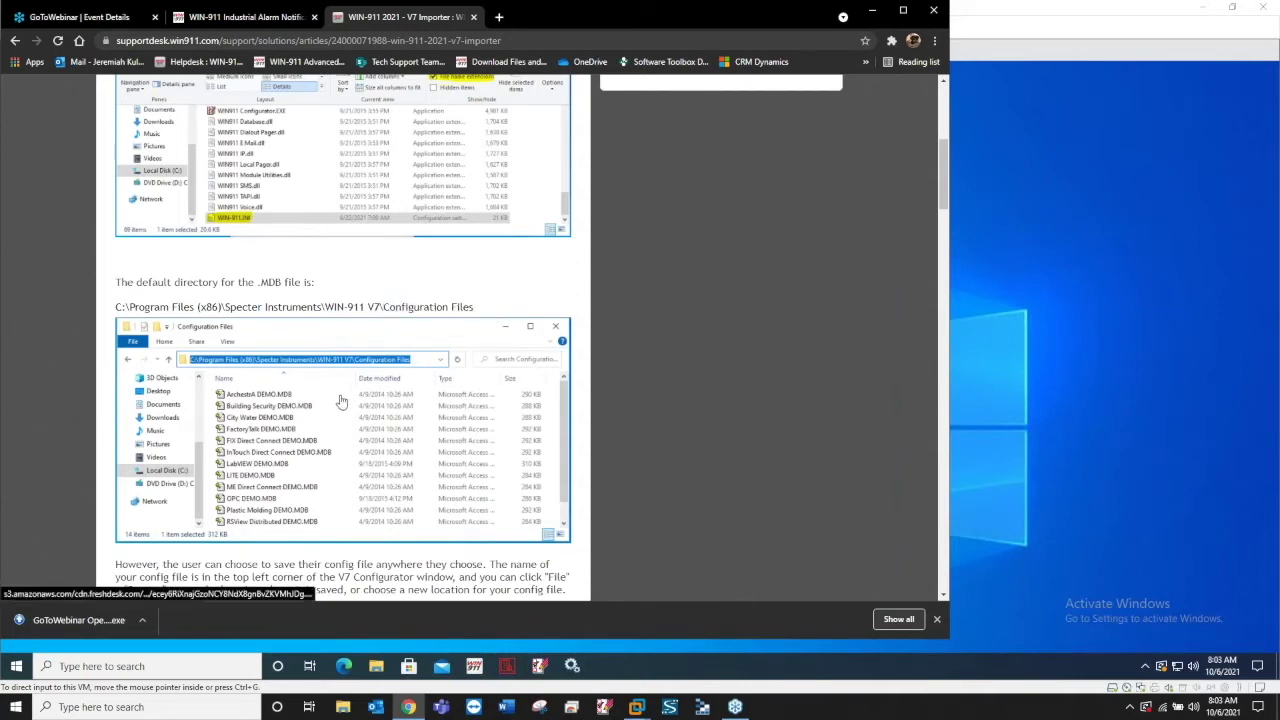
scroll(340, 400, up, 3)
scroll(400, 410, down, 2)
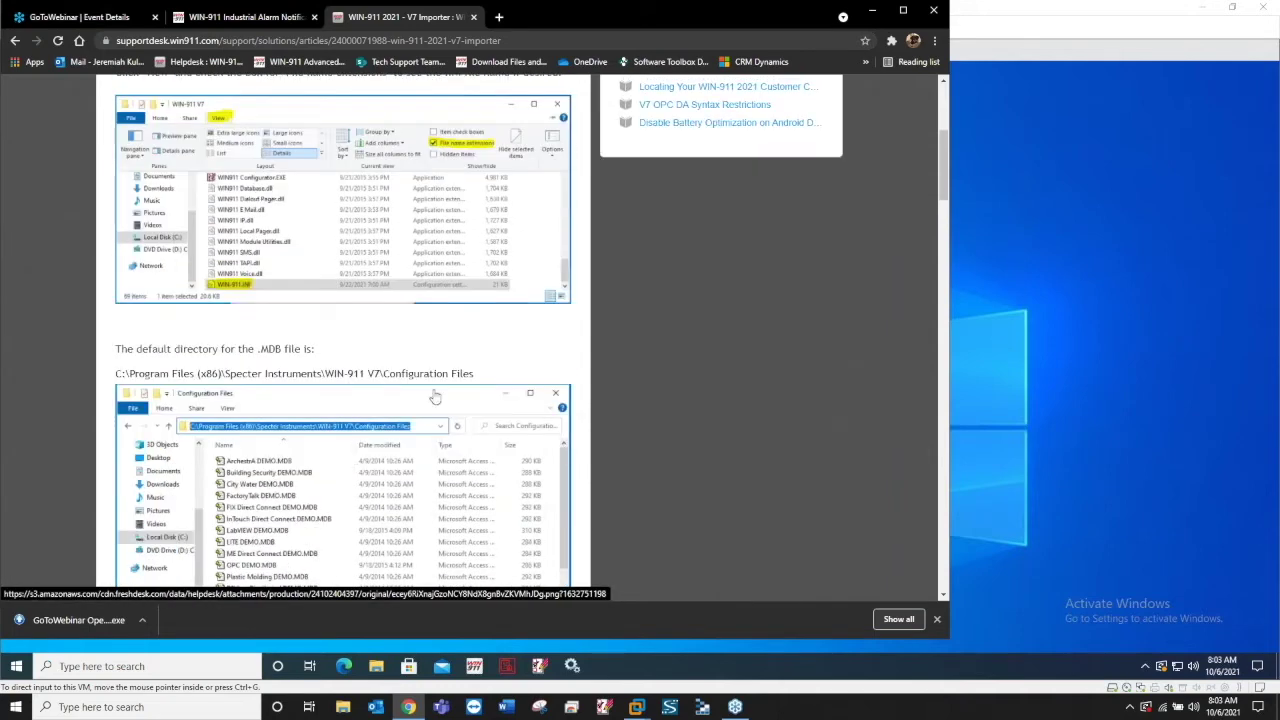
drag(480, 375, 384, 375)
click(491, 377)
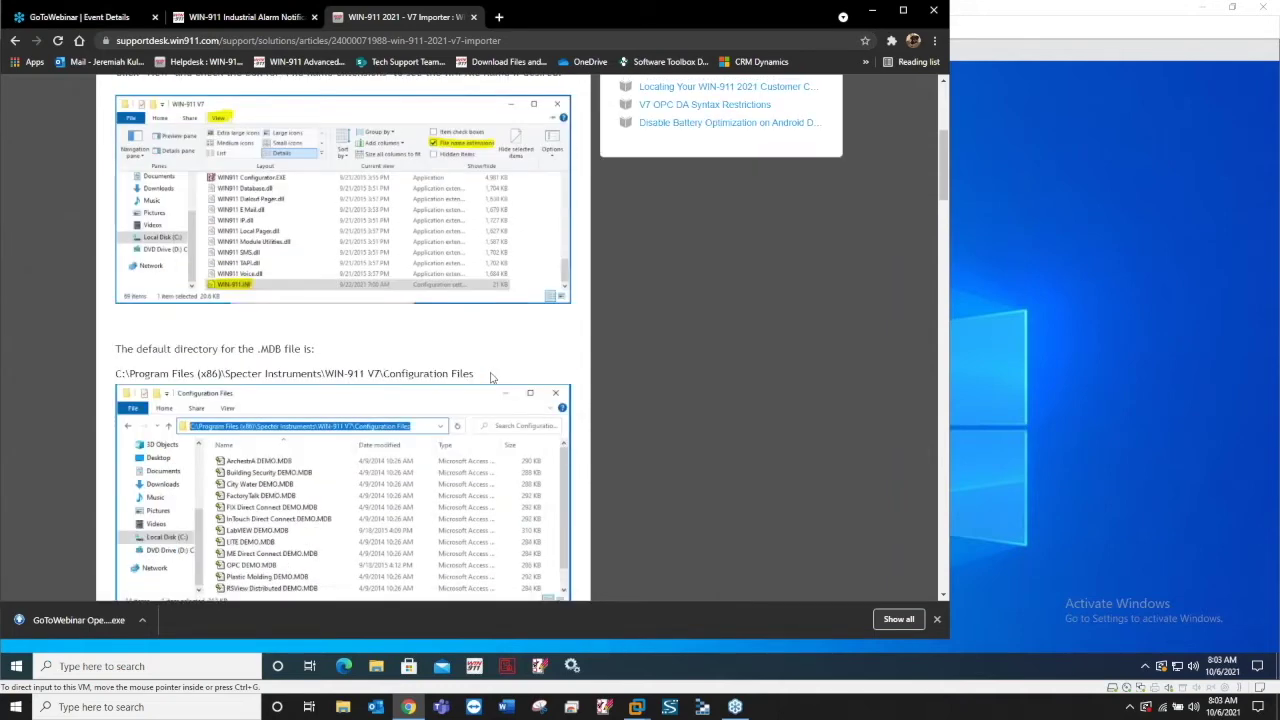
scroll(491, 377, down, 1)
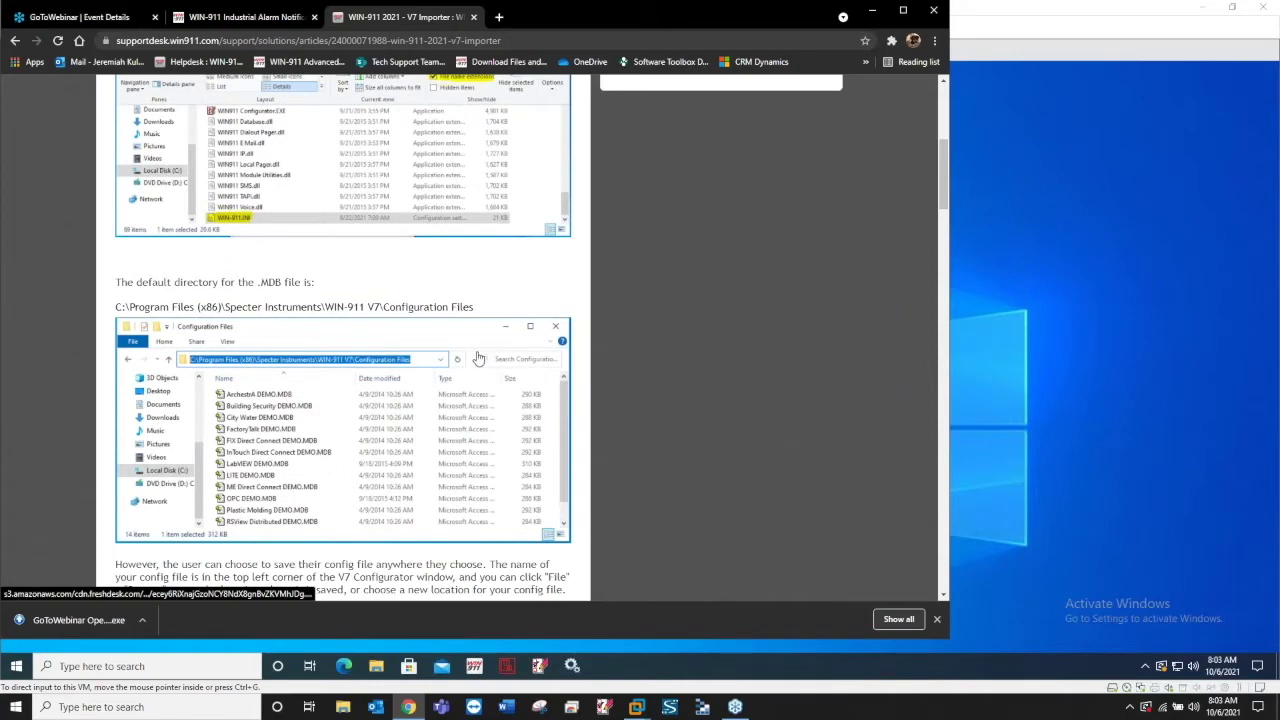
scroll(430, 385, down, 1)
scroll(381, 390, down, 3)
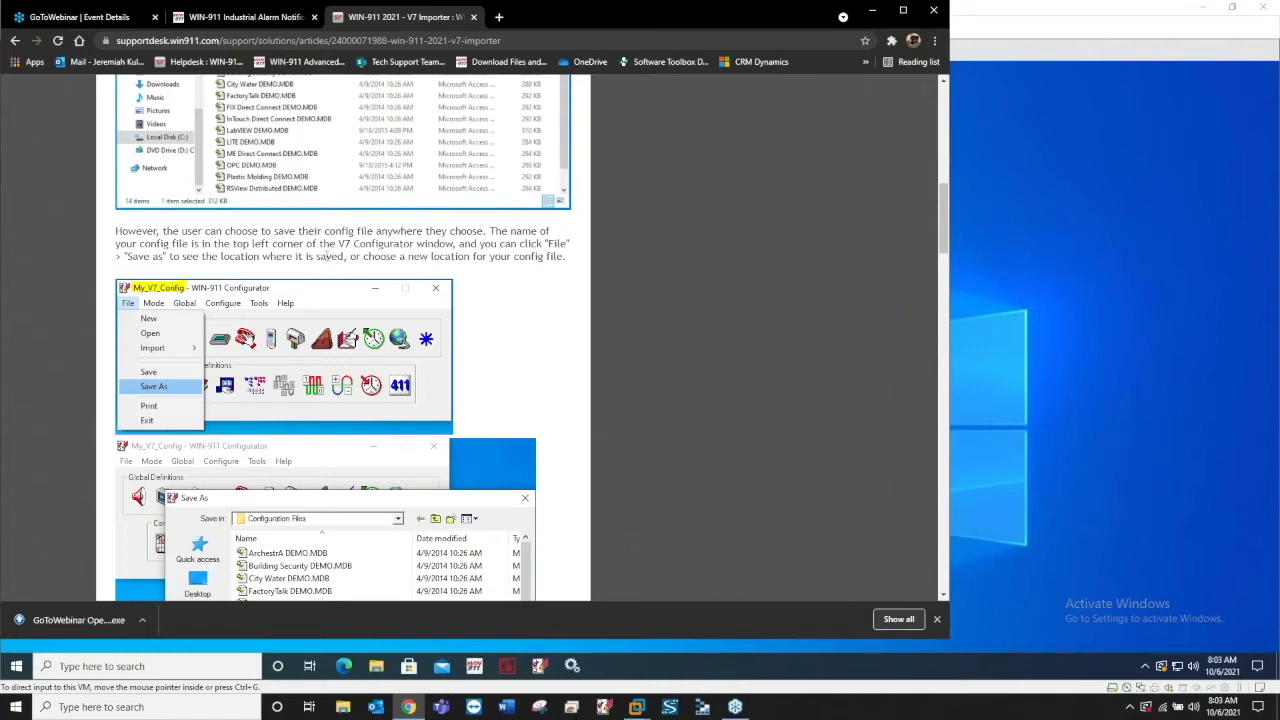
scroll(265, 280, up, 10)
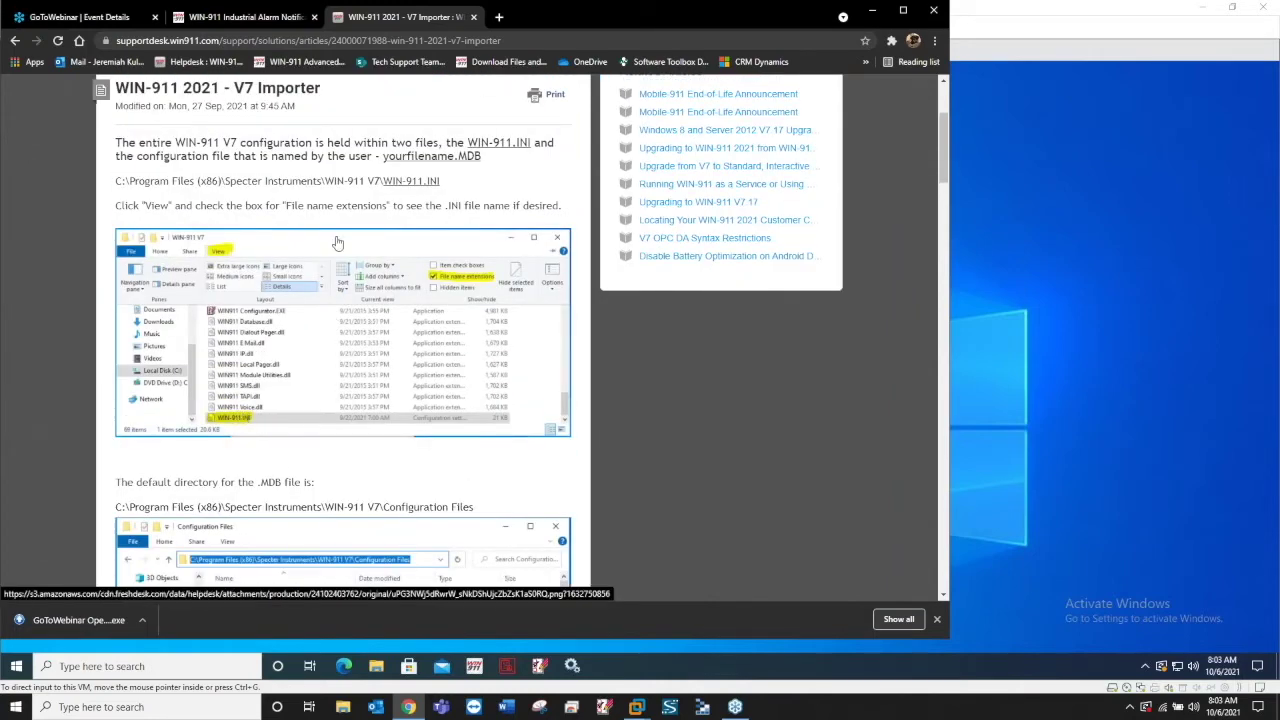
drag(324, 181, 381, 182)
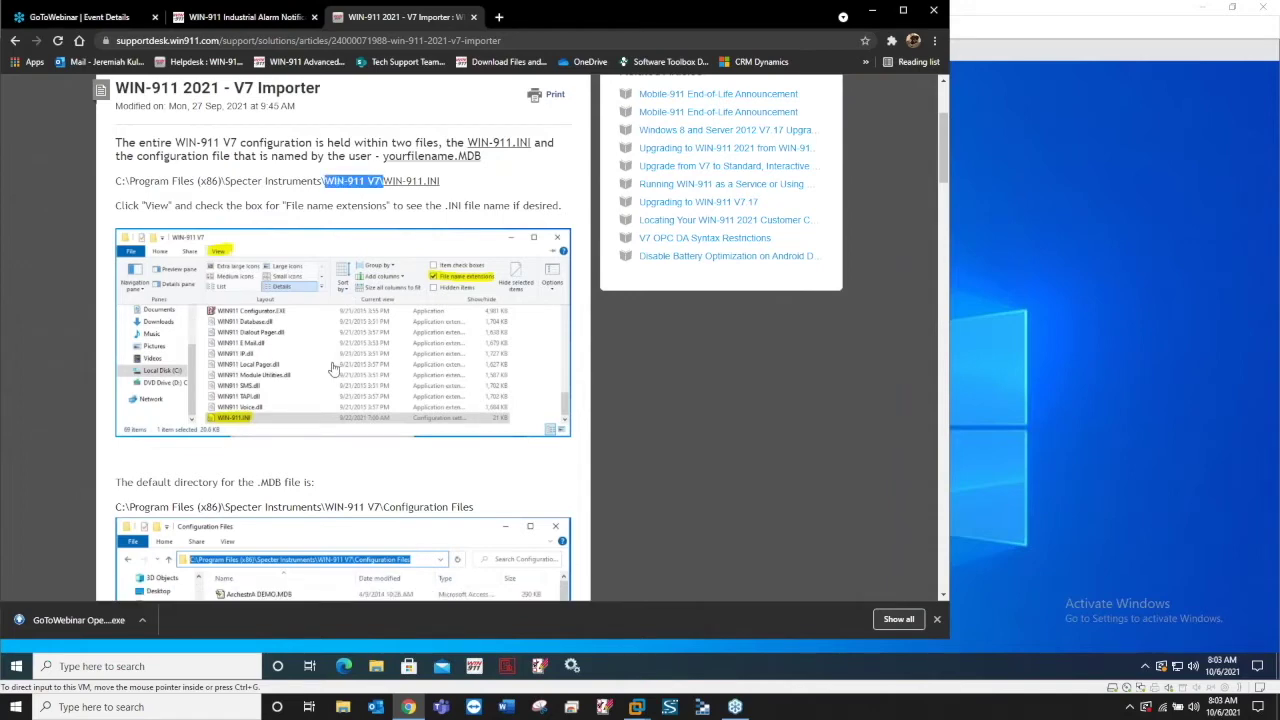
scroll(335, 365, down, 4)
scroll(313, 411, down, 1)
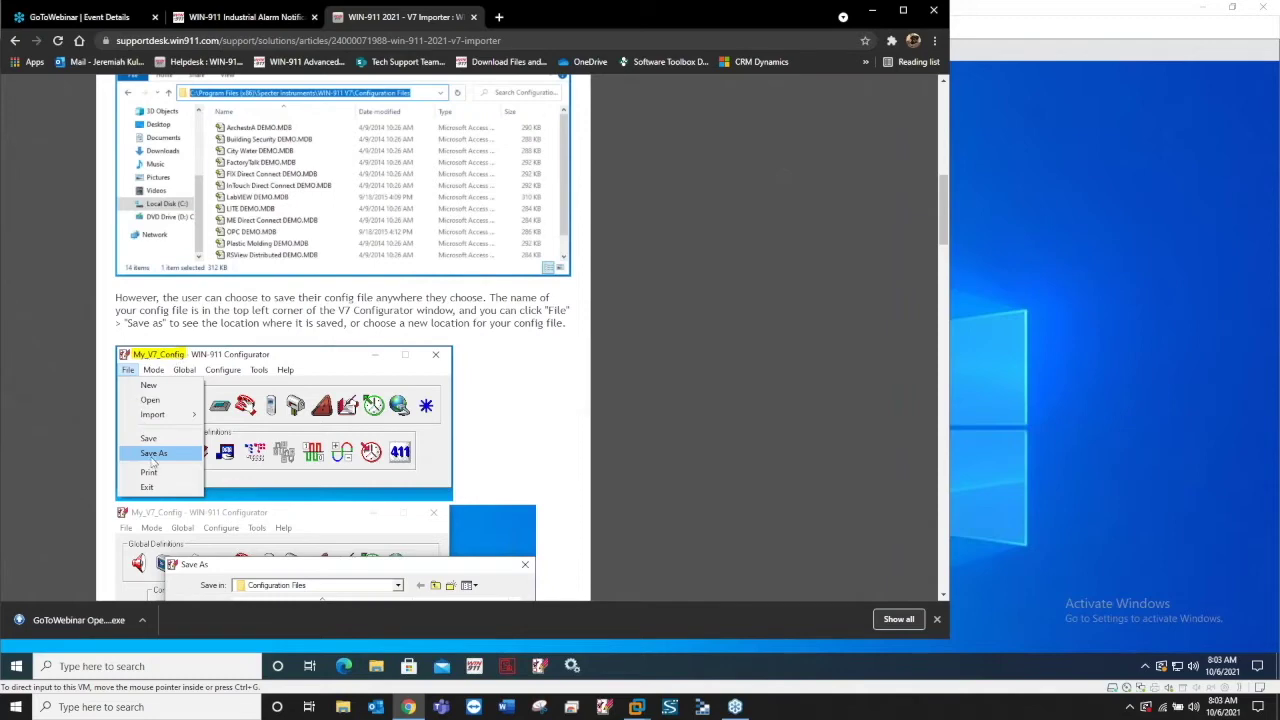
scroll(197, 387, down, 3)
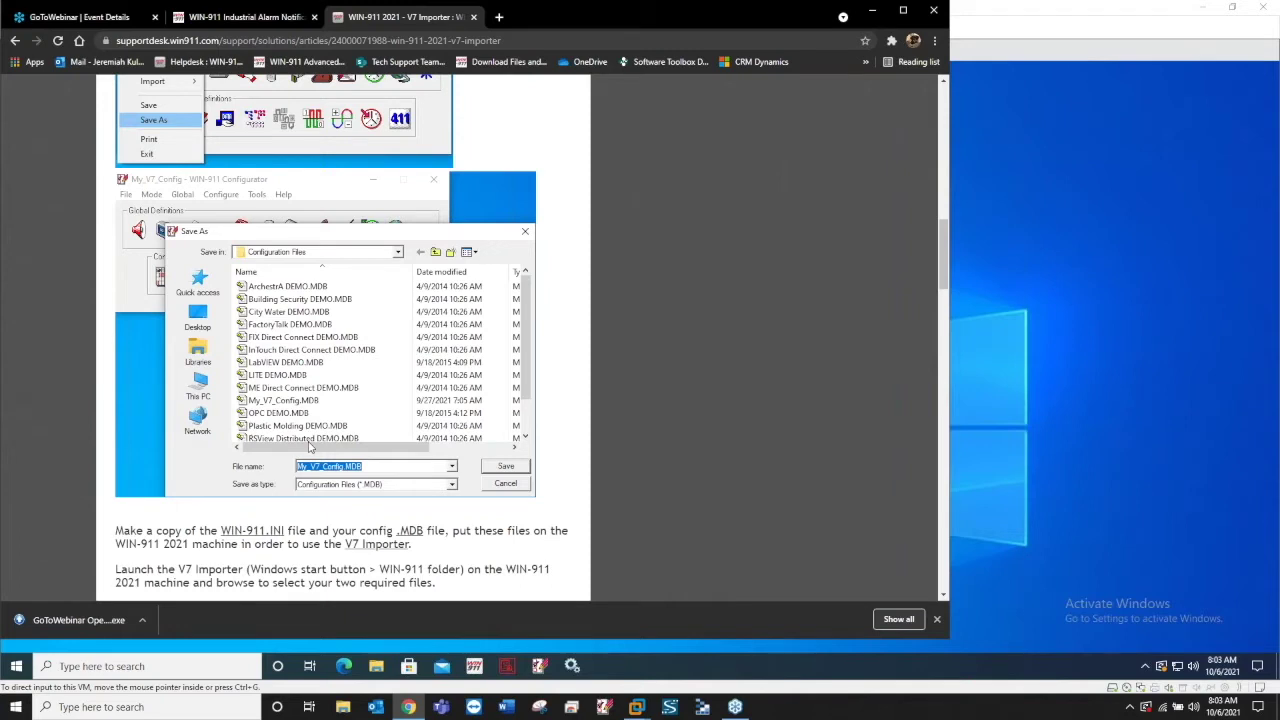
Highlight the WIN-911.INI and .MDB file mentions, then scroll down to the Start-menu launch instructions
scroll(310, 447, down, 2)
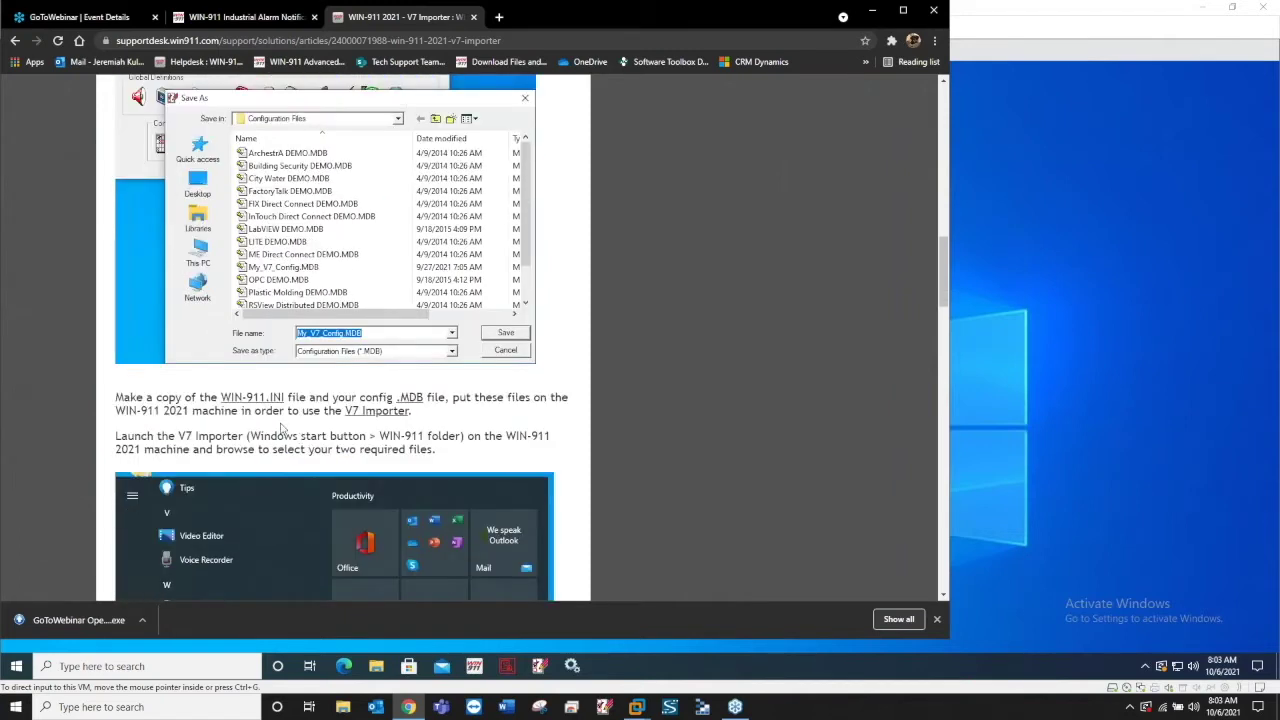
drag(218, 398, 297, 398)
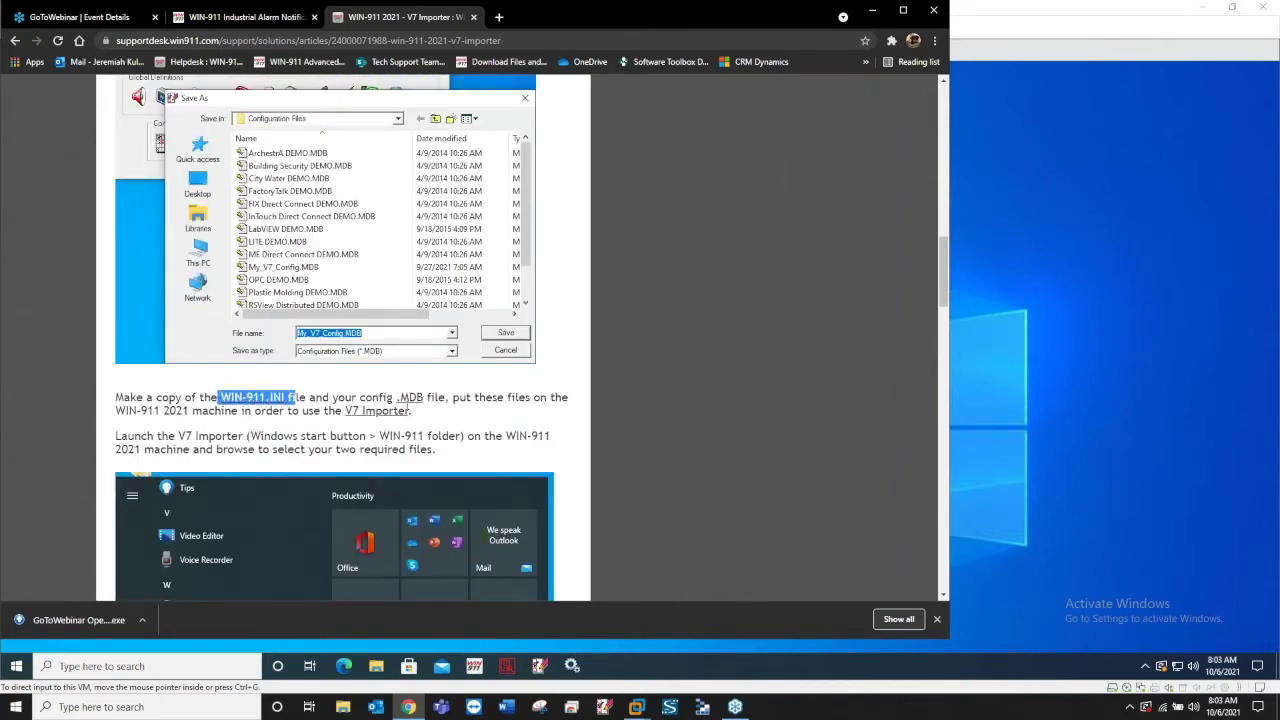
drag(397, 398, 444, 398)
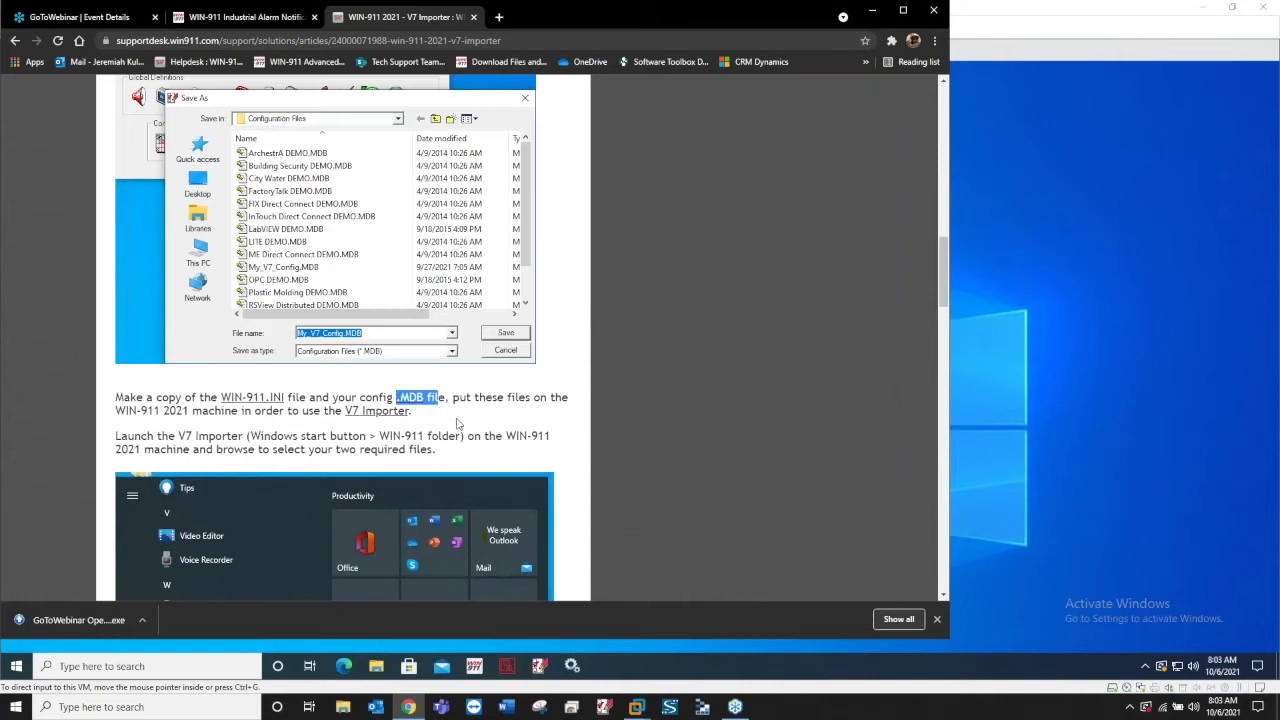
click(457, 424)
scroll(457, 424, down, 1)
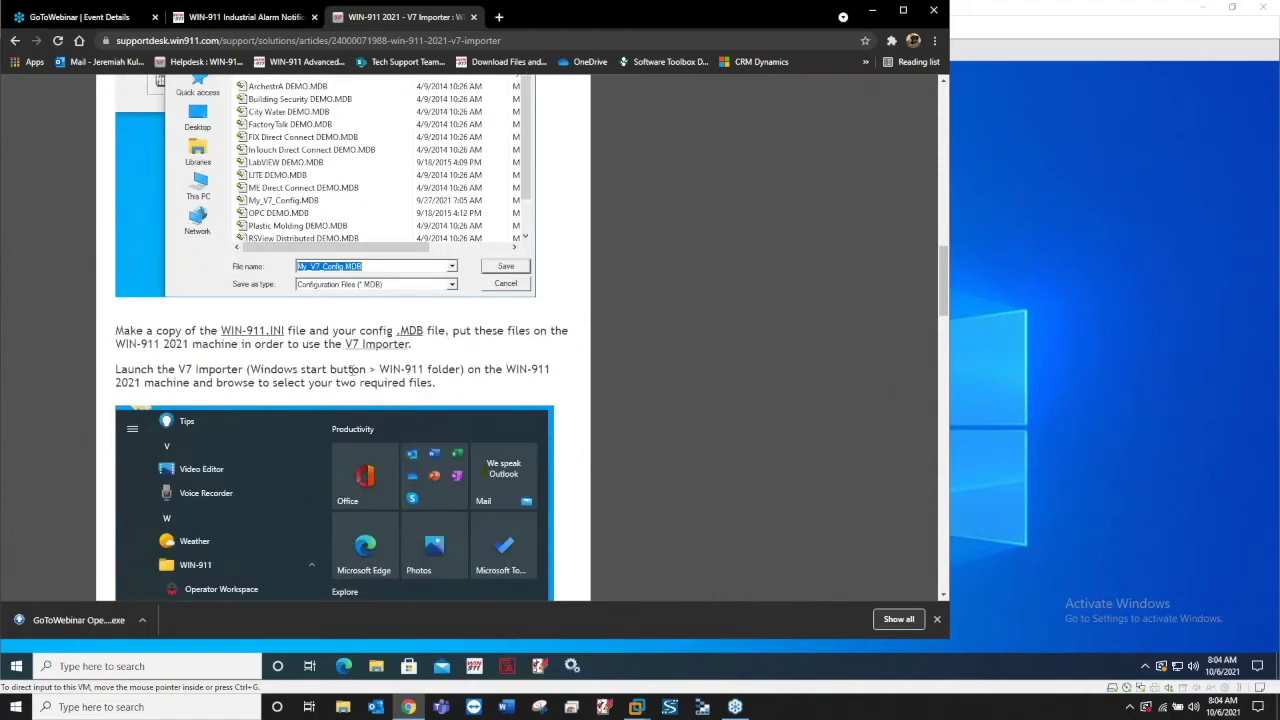
scroll(328, 394, down, 5)
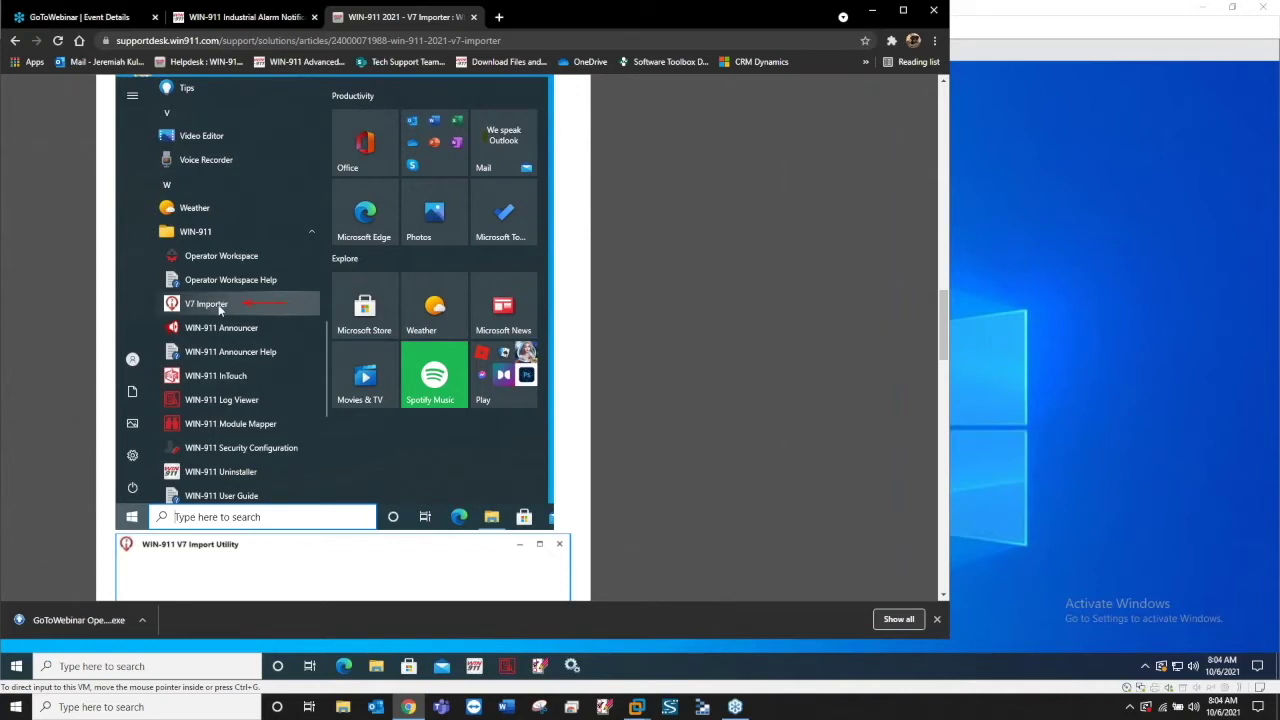
Scroll through the Import Utility screenshots to the 'Import Completed with Errors' example and closing paragraph
scroll(228, 311, down, 4)
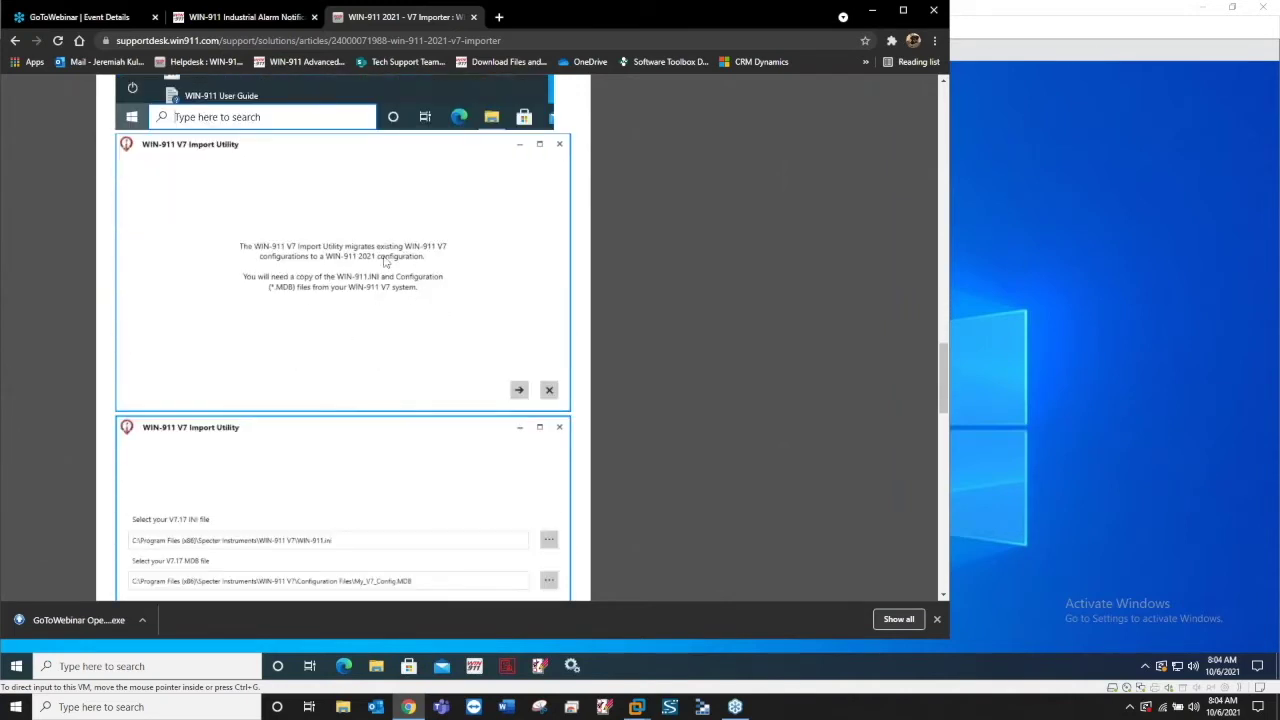
scroll(312, 312, down, 2)
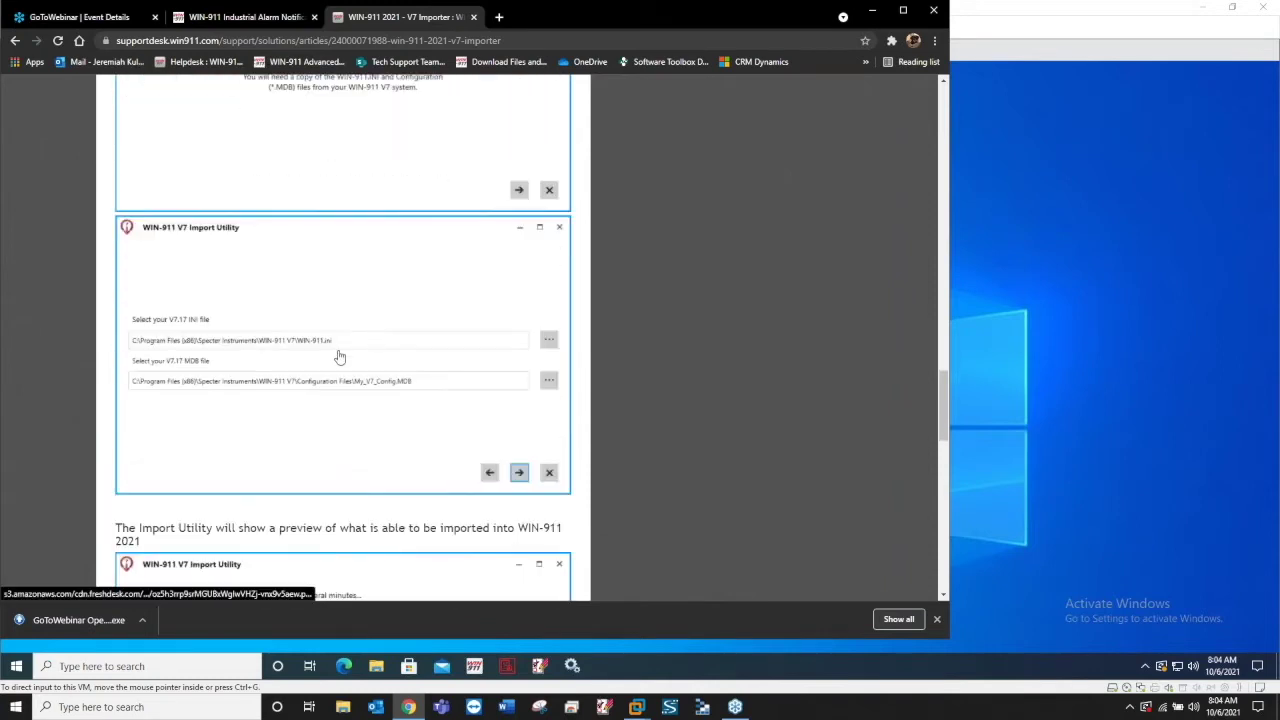
scroll(394, 423, down, 3)
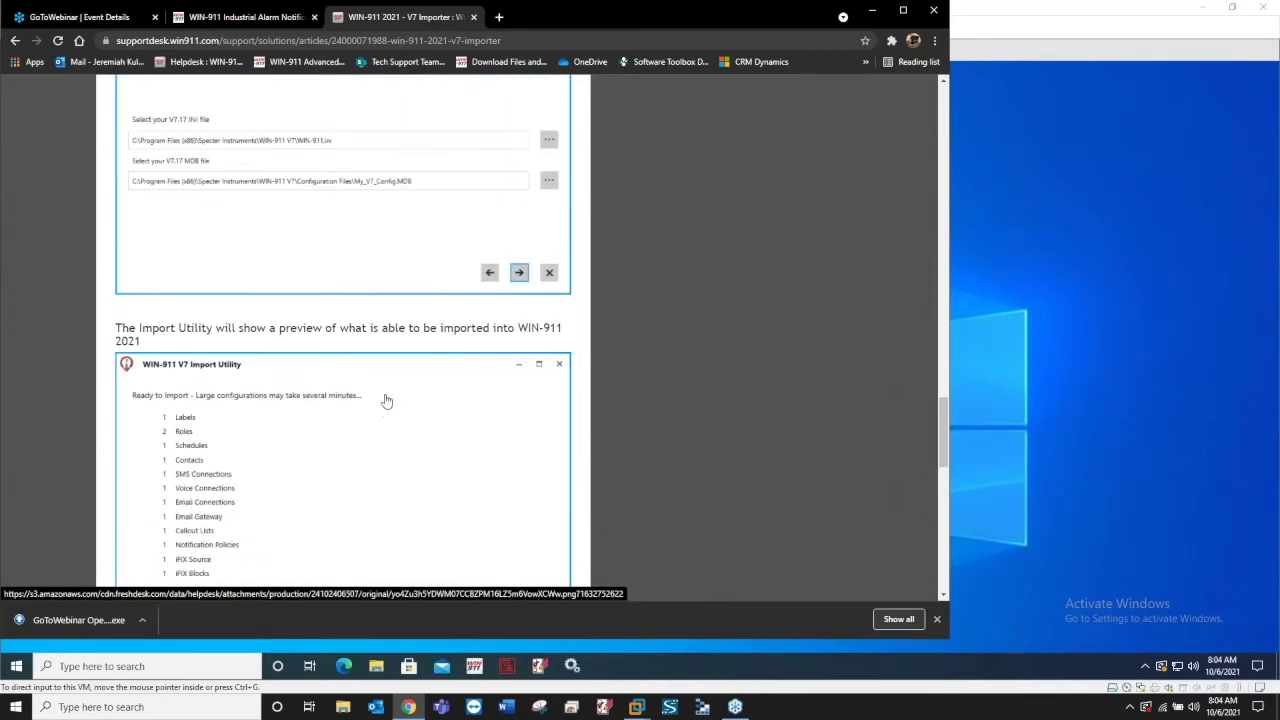
scroll(351, 401, down, 2)
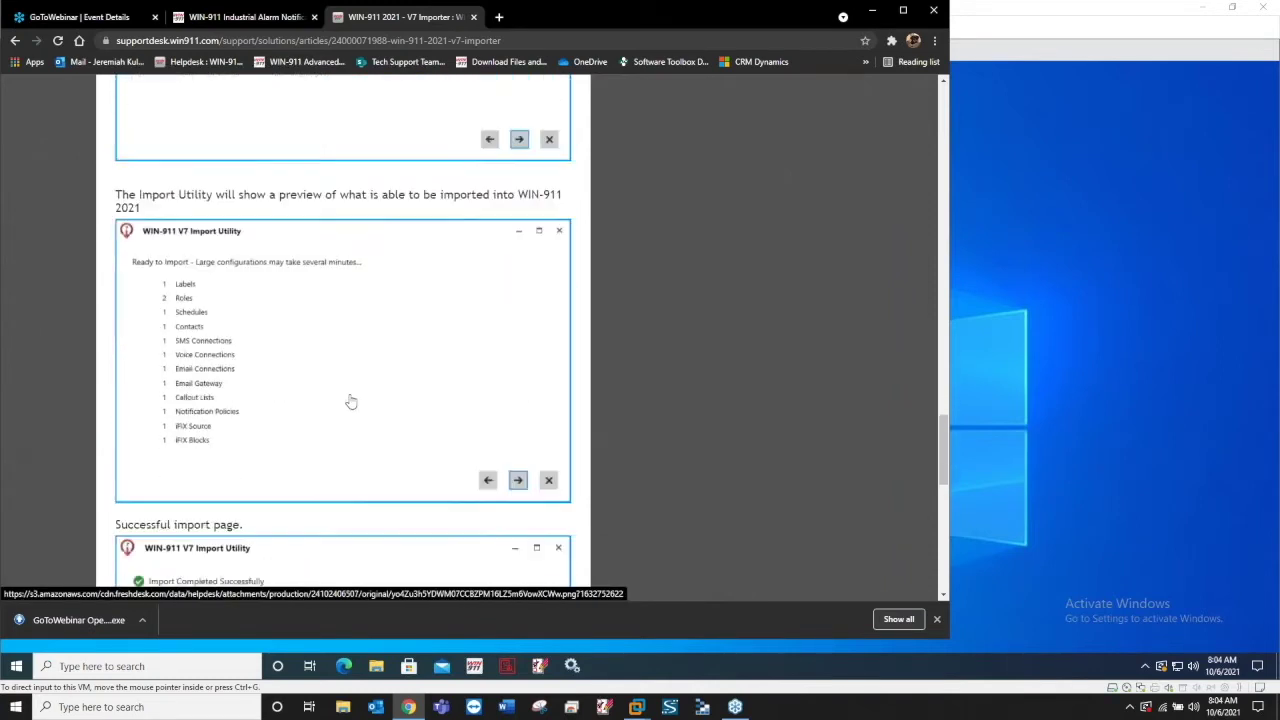
scroll(190, 220, down, 1)
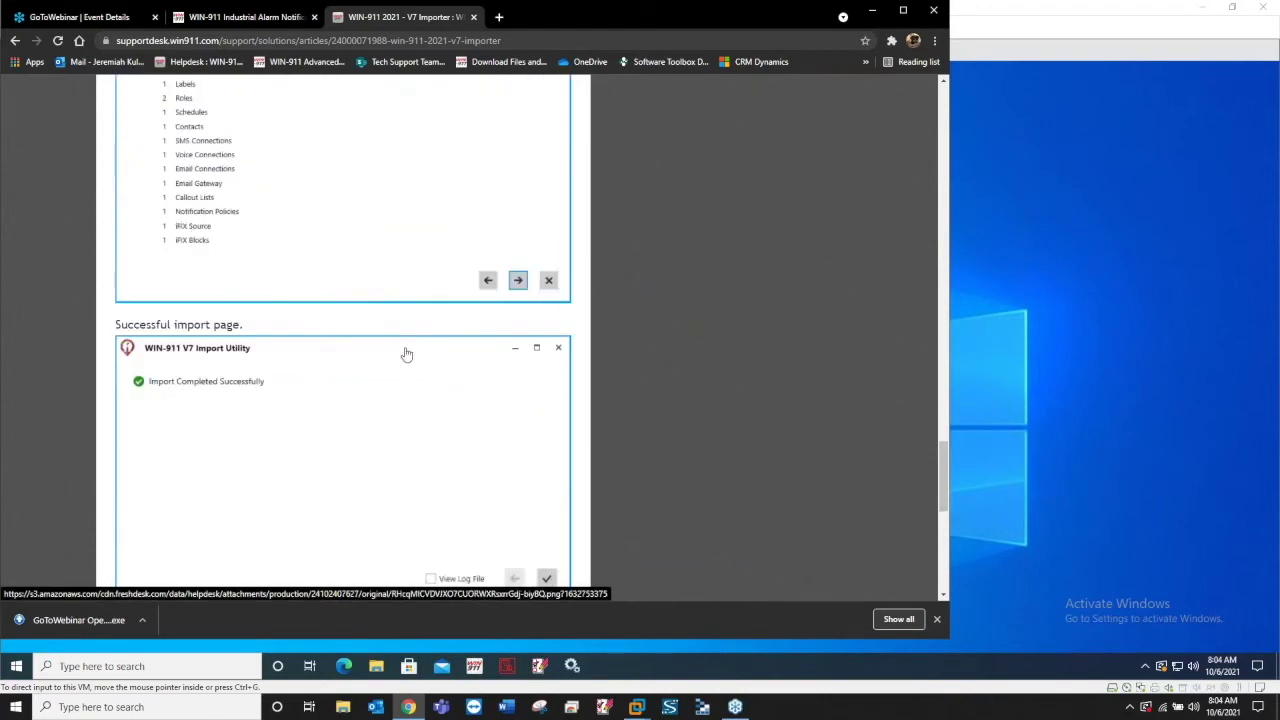
scroll(407, 355, down, 1)
scroll(363, 260, down, 1)
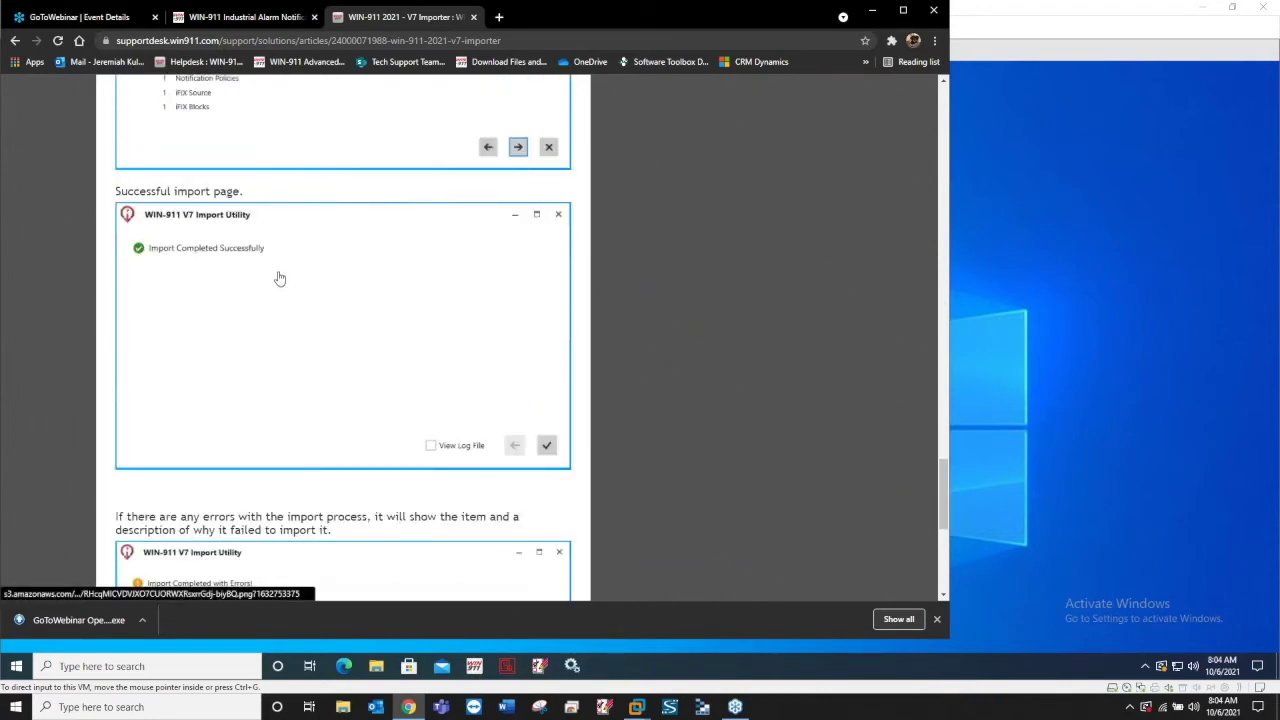
scroll(269, 375, down, 4)
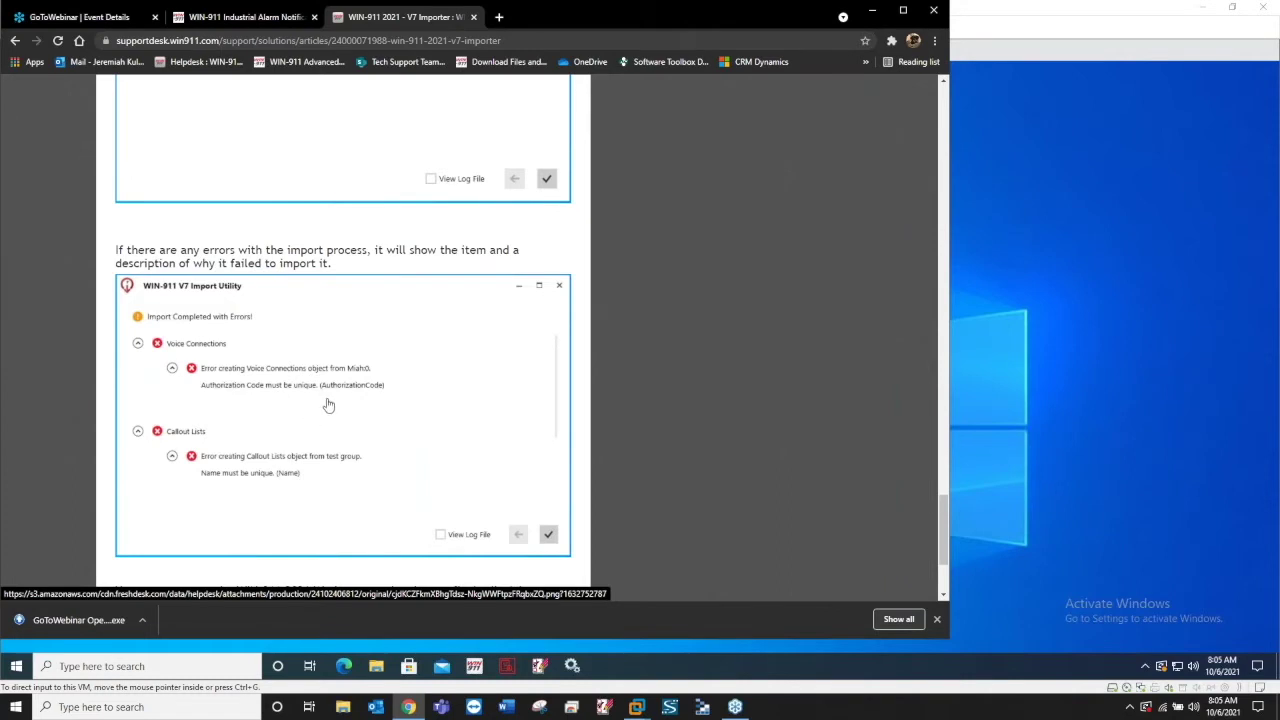
scroll(343, 425, down, 2)
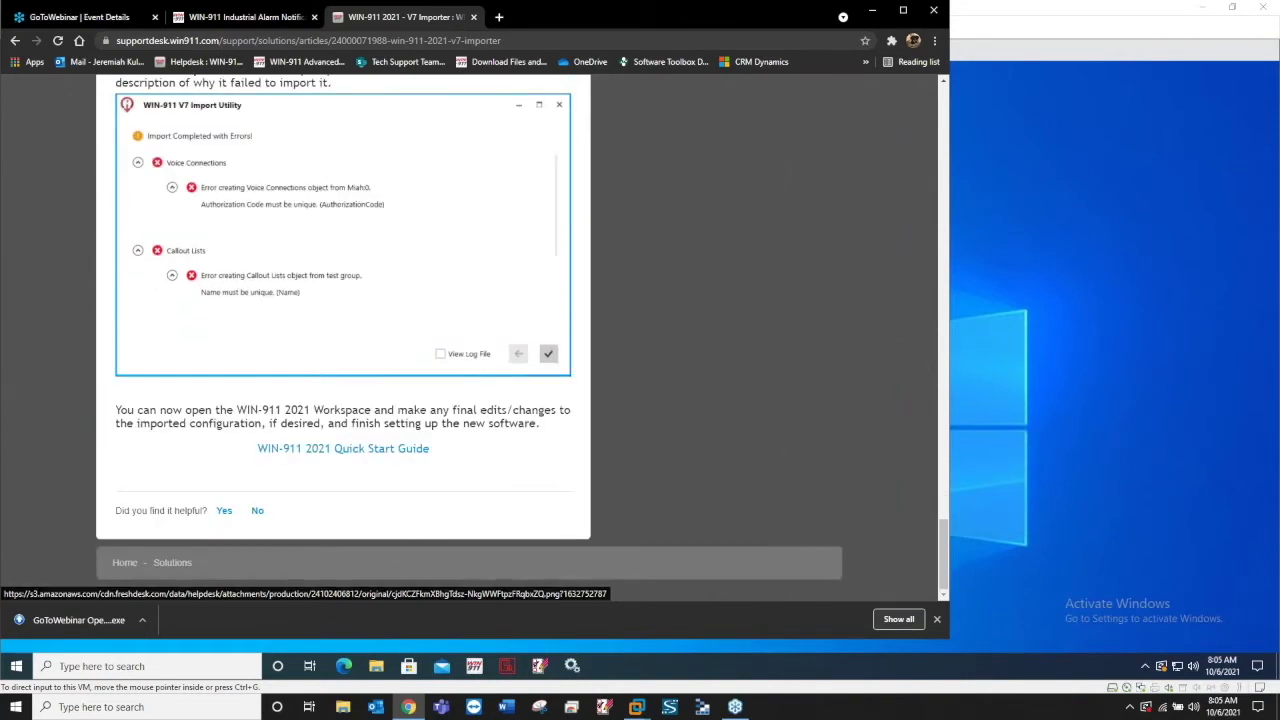
Return the article to the top, minimize Chrome and launch WIN-911 Workspace from the taskbar
scroll(486, 289, up, 15)
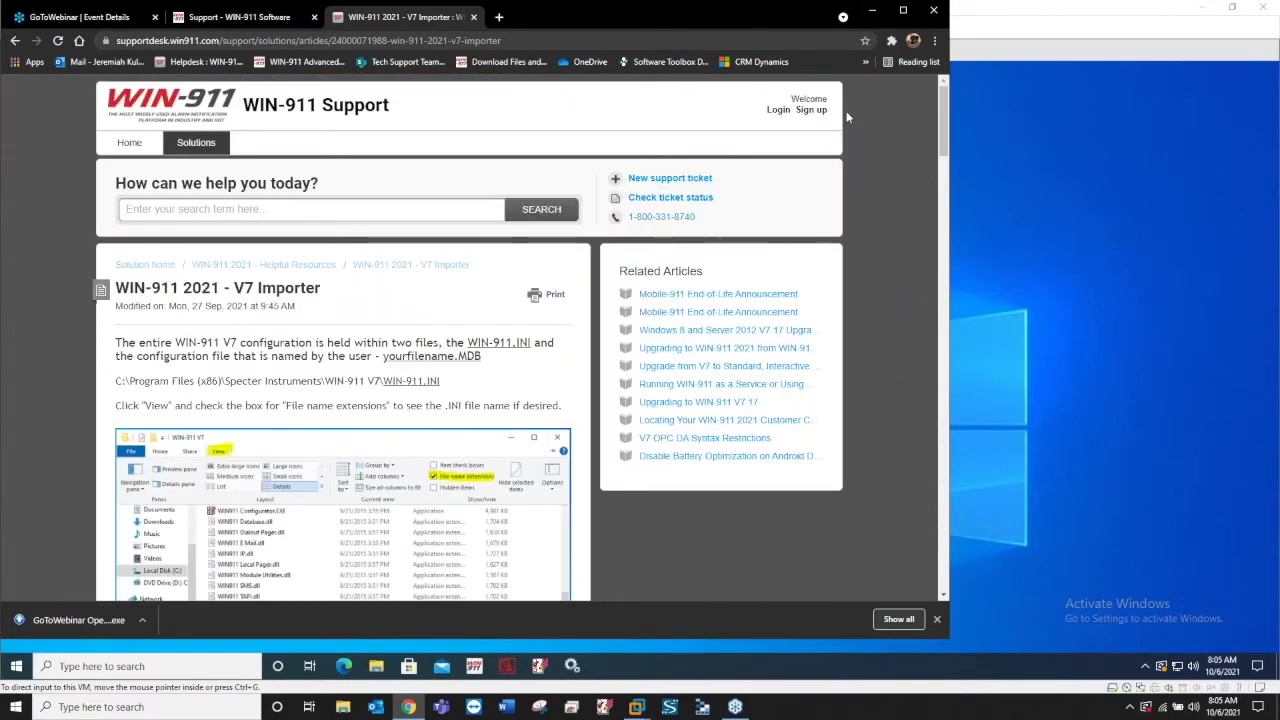
click(870, 12)
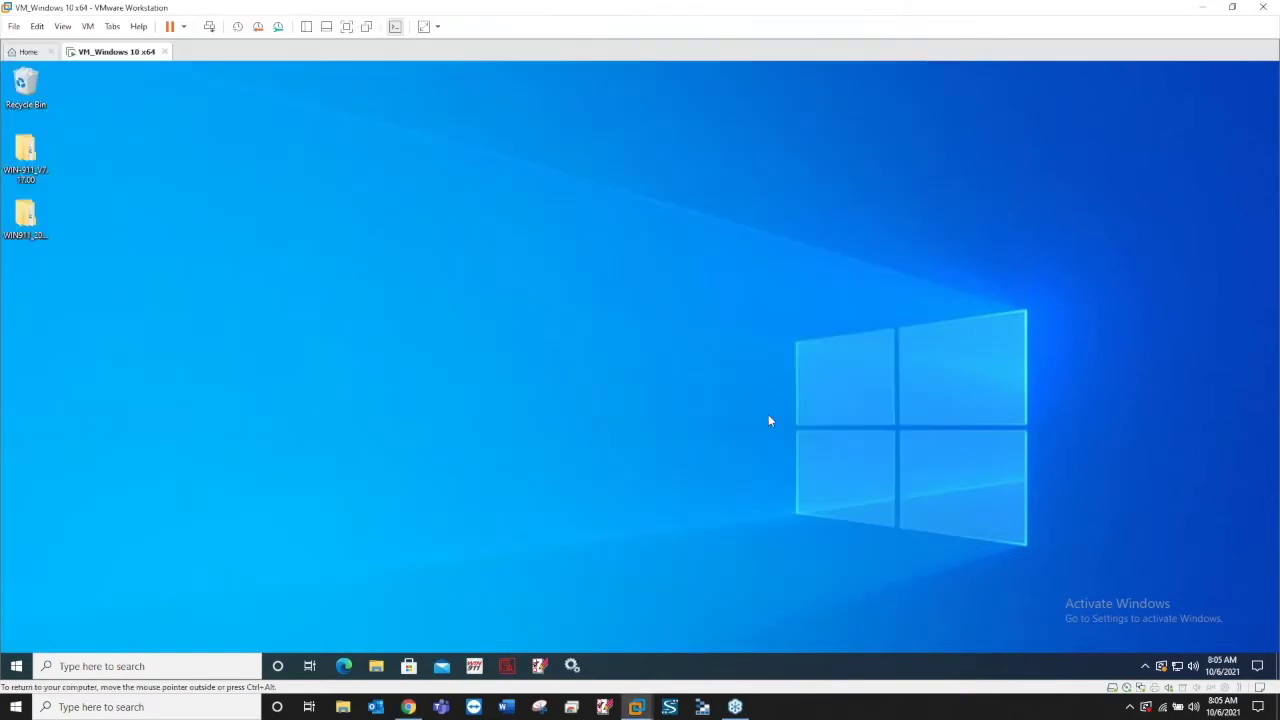
click(476, 668)
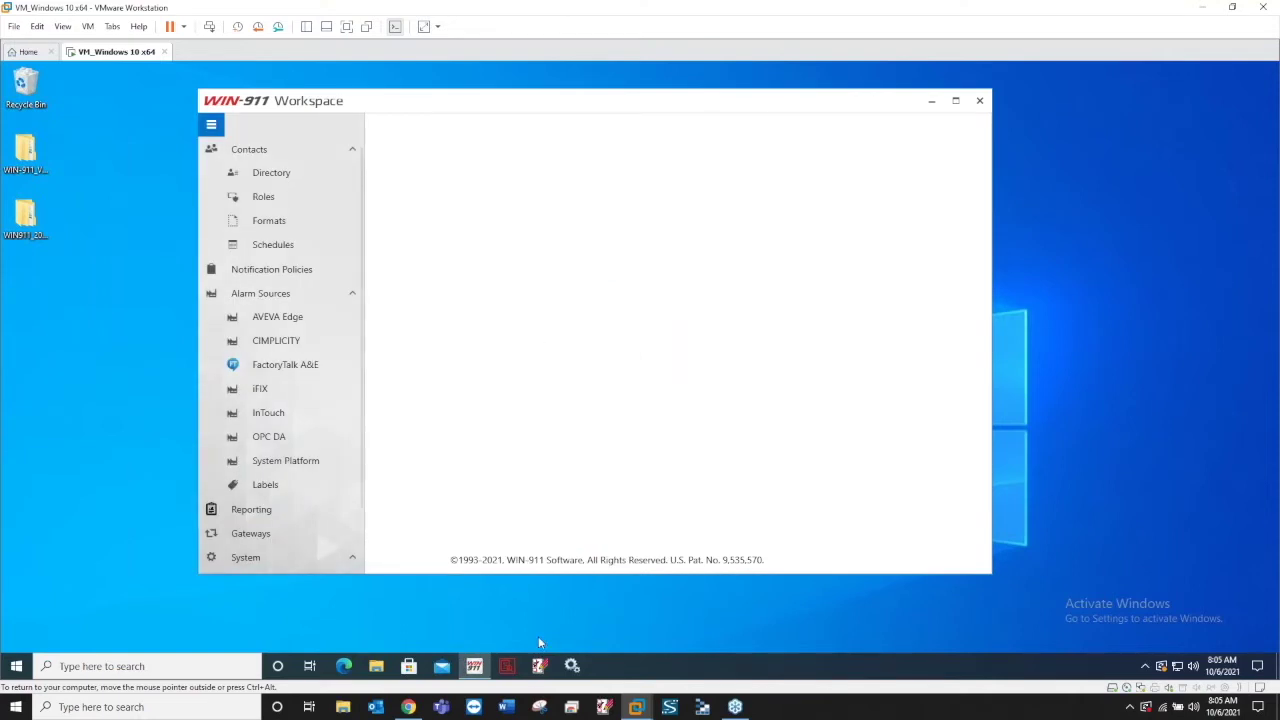
Review the imported Roles, Directory and Off Hours schedule, then go to Notification Policies
click(291, 203)
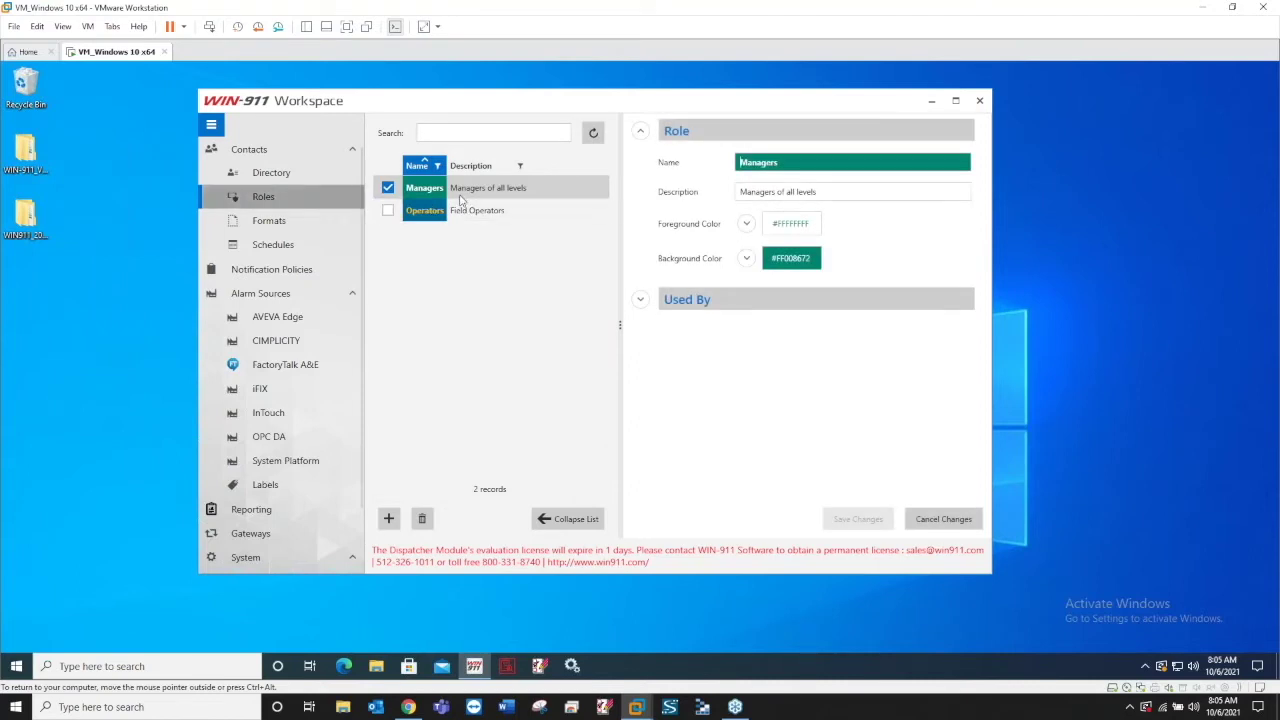
click(272, 173)
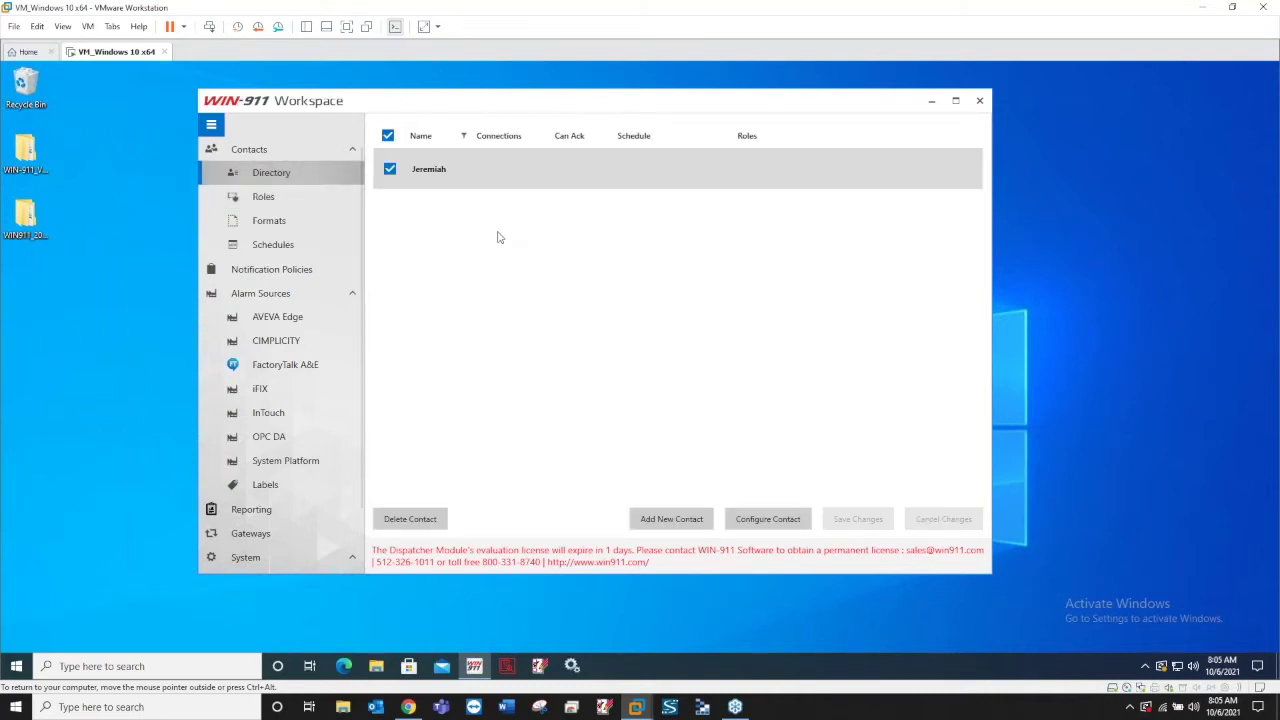
click(264, 197)
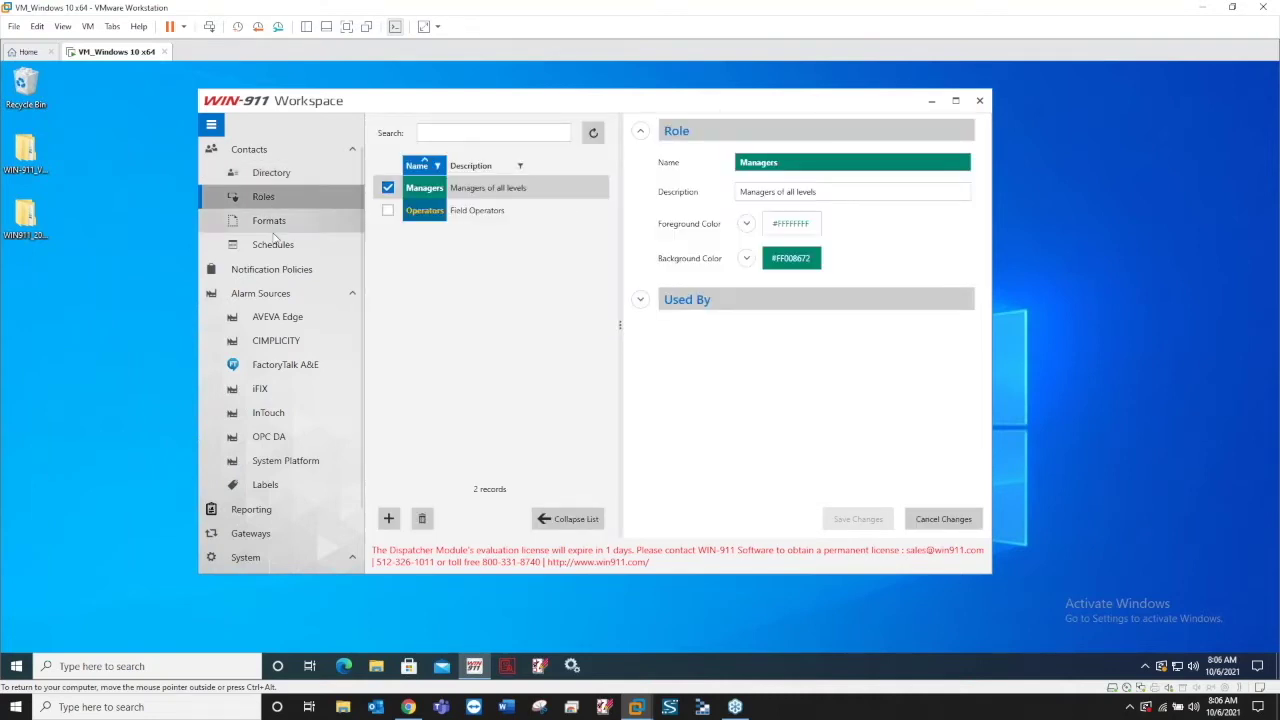
click(273, 236)
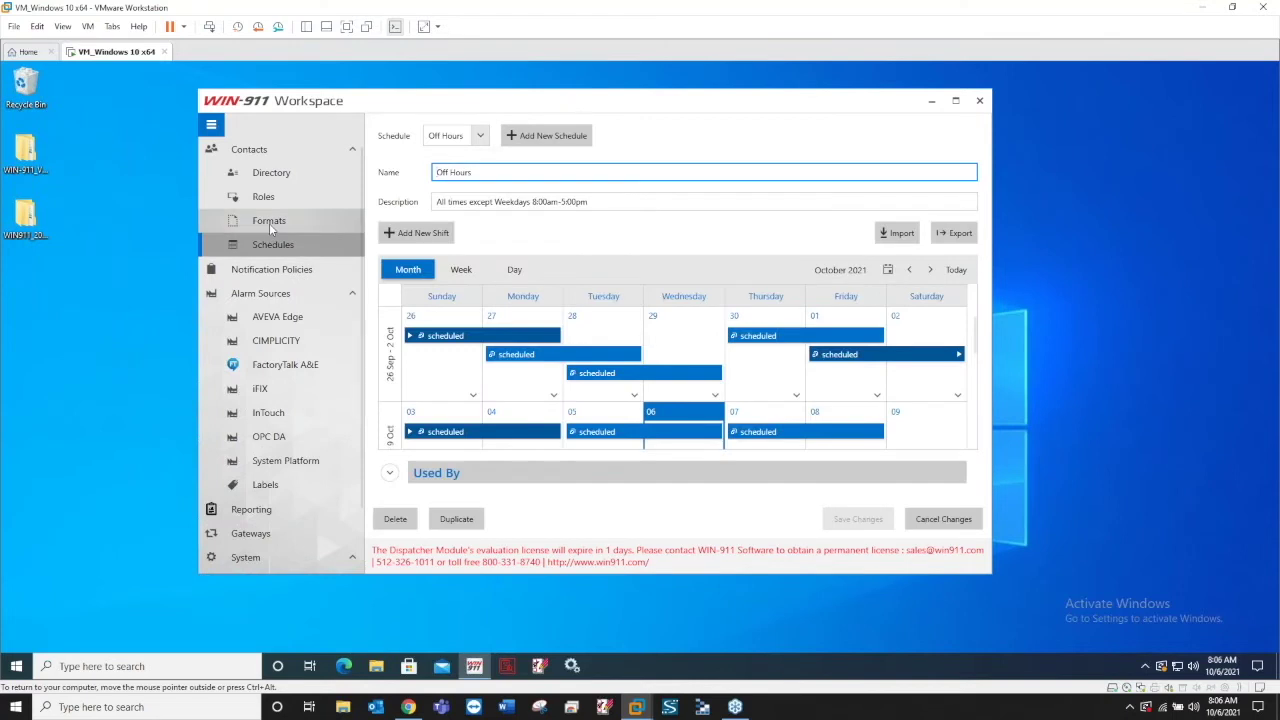
click(480, 135)
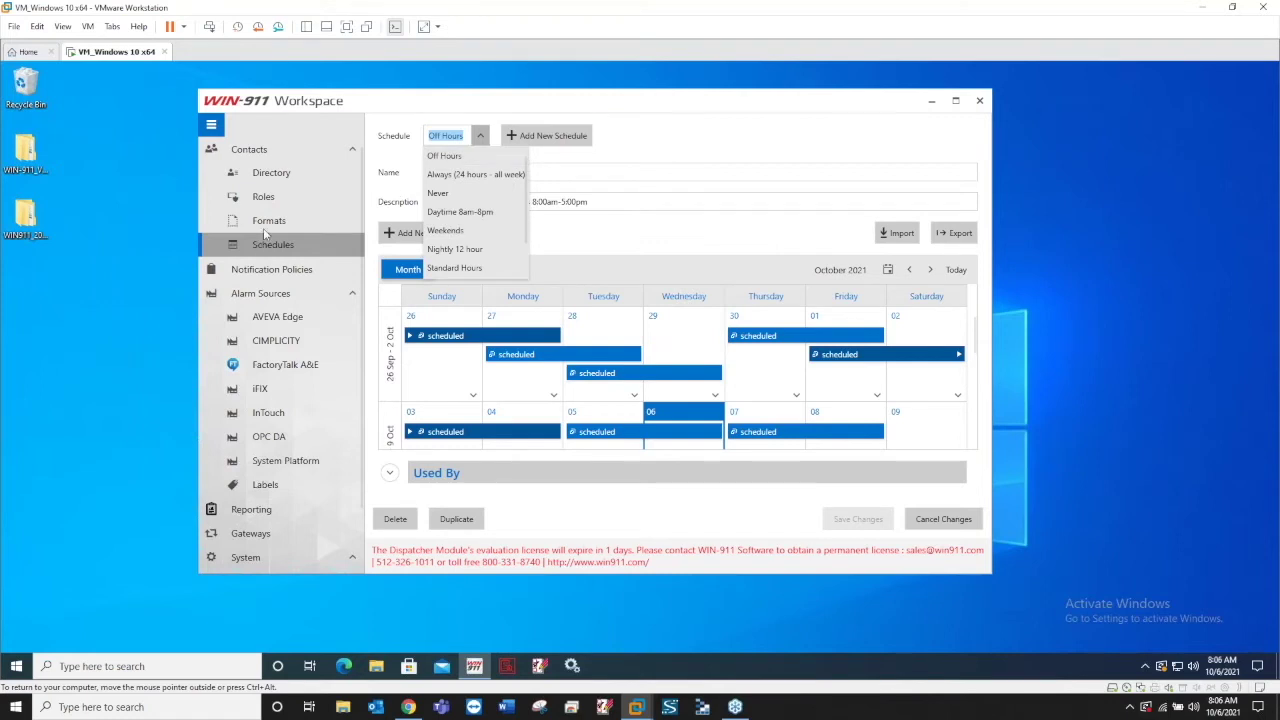
click(455, 135)
click(283, 272)
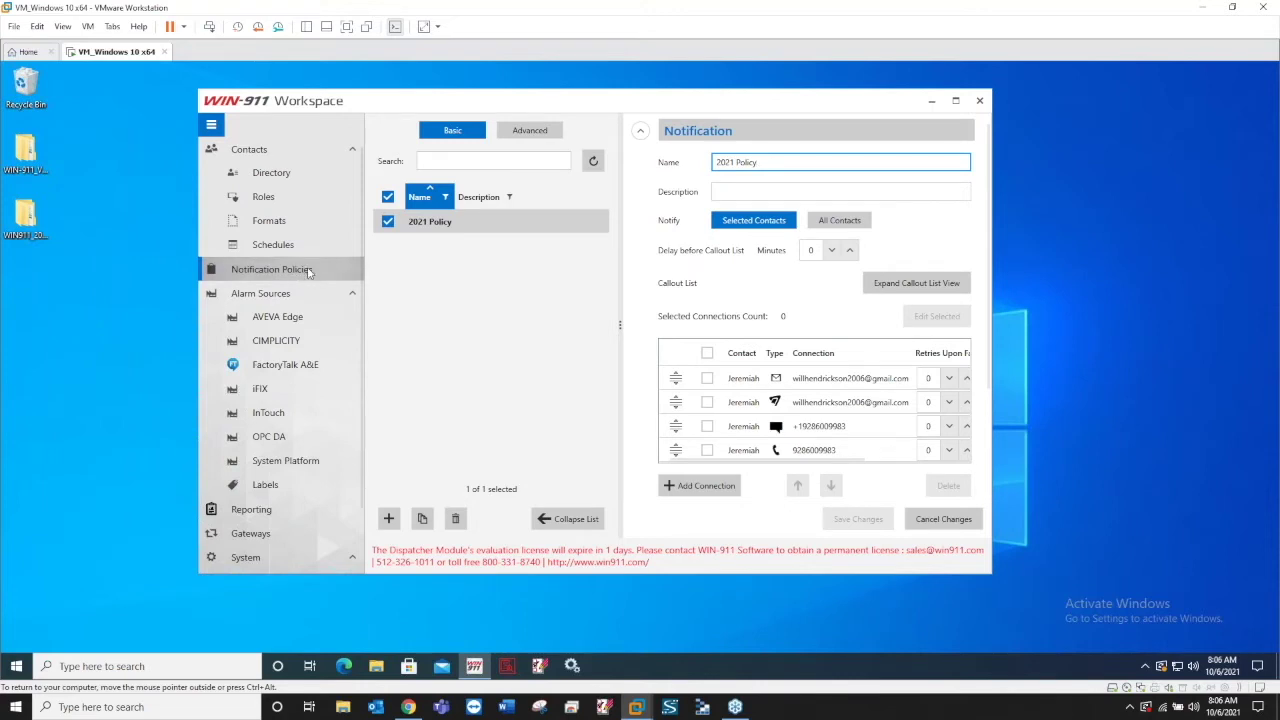
Check the OPC DA source list and the Gateways settings, then close WIN-911 Workspace
click(269, 447)
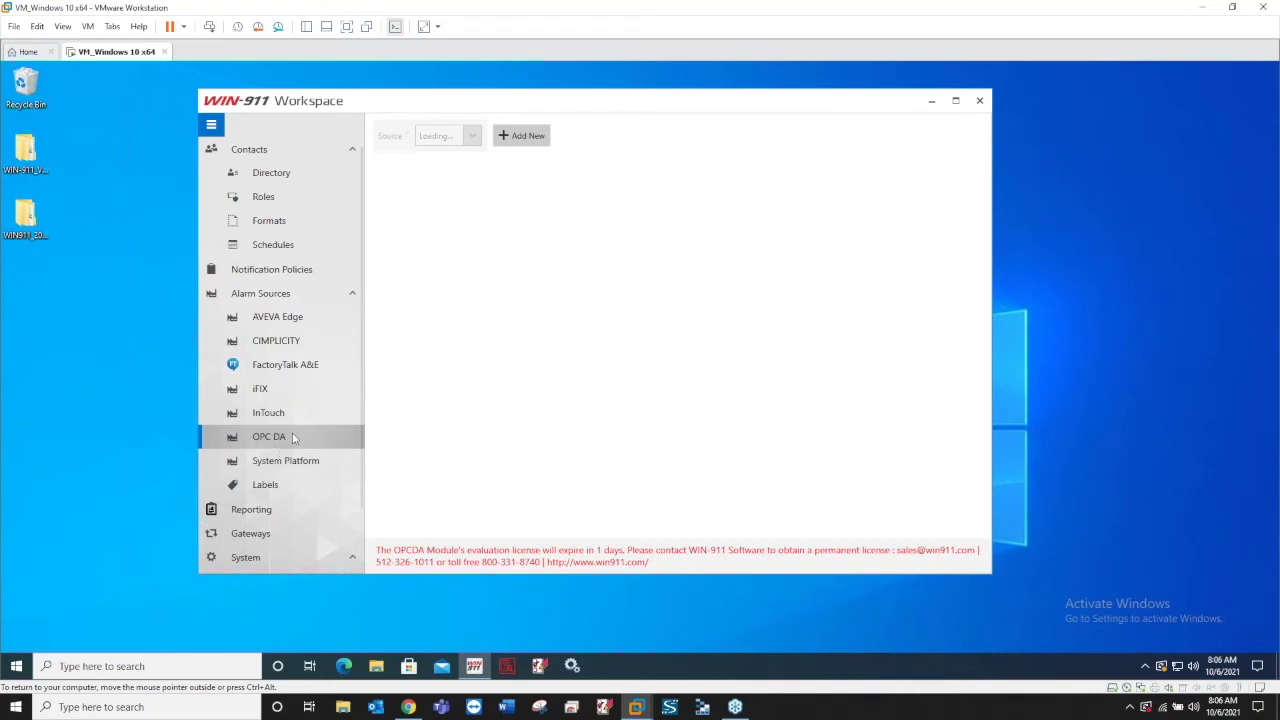
click(476, 143)
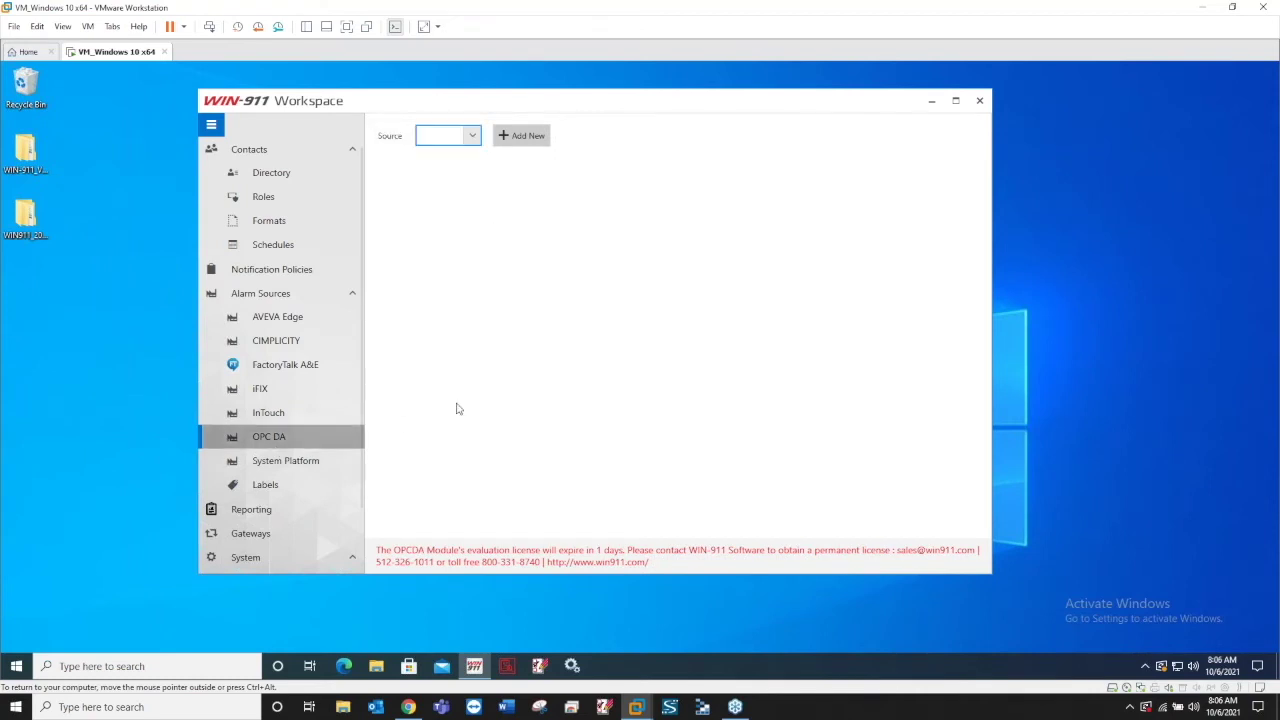
scroll(275, 416, down, 2)
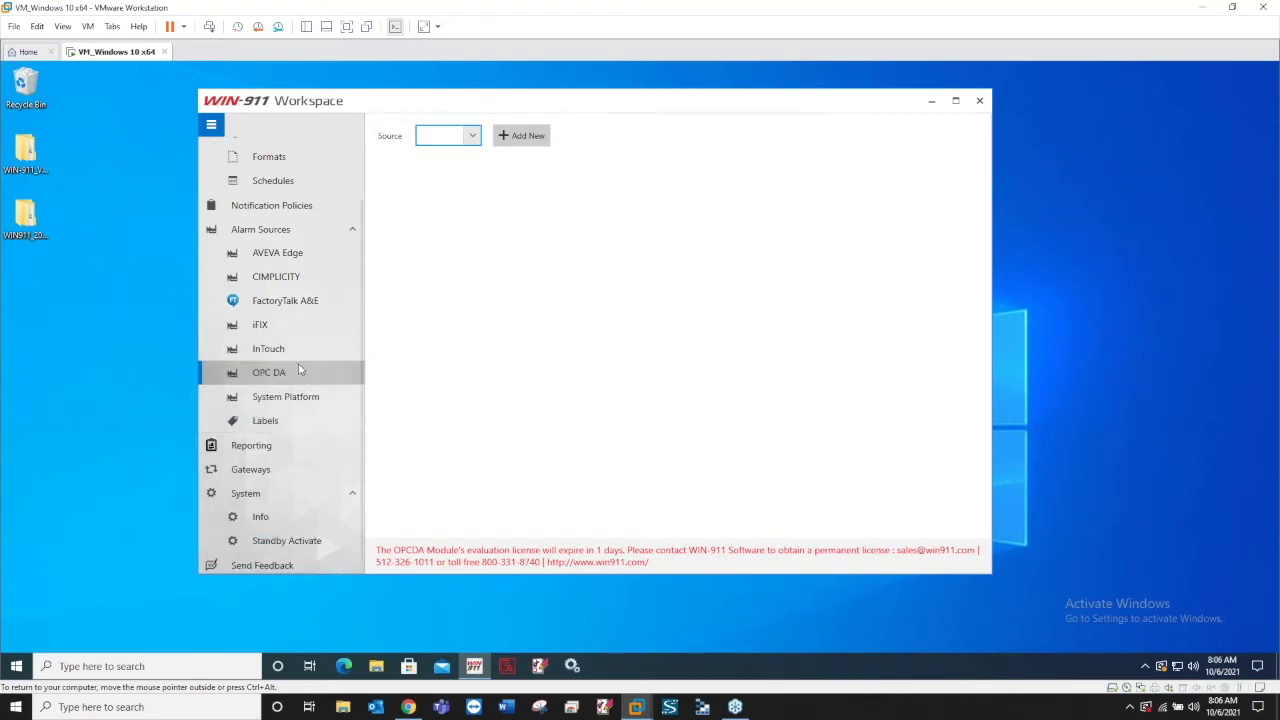
click(305, 469)
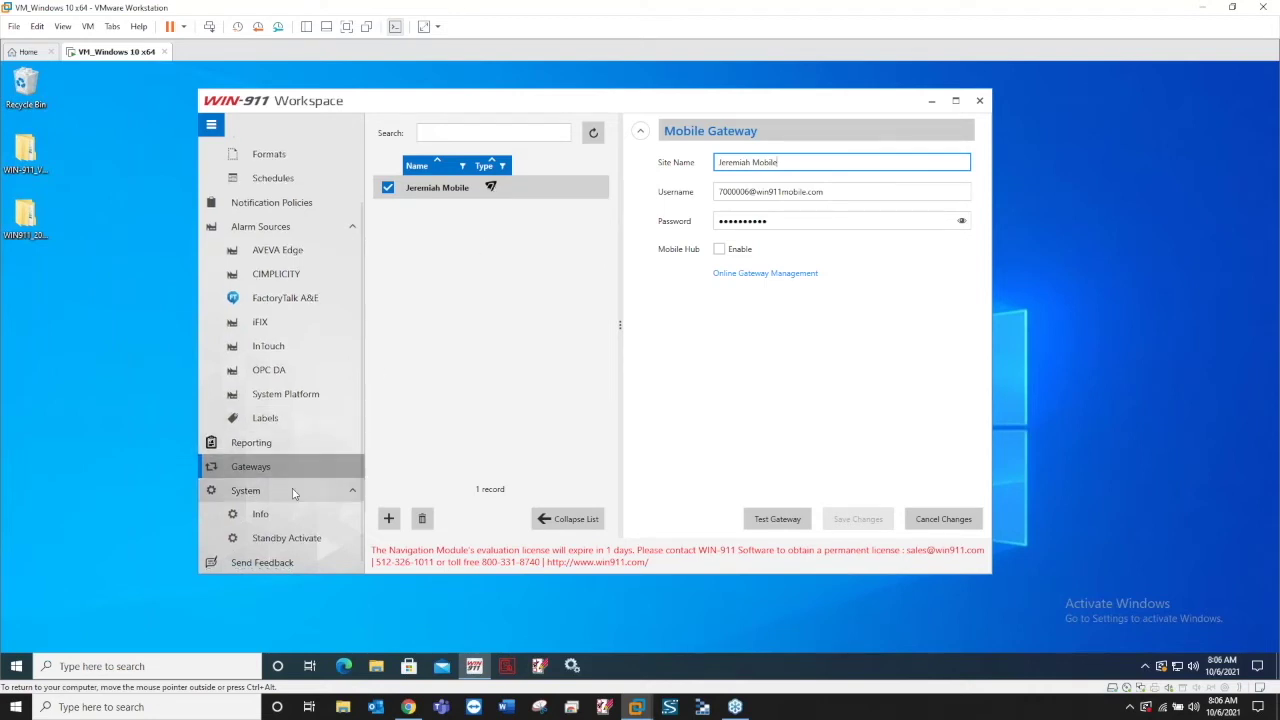
scroll(290, 500, up, 2)
click(979, 100)
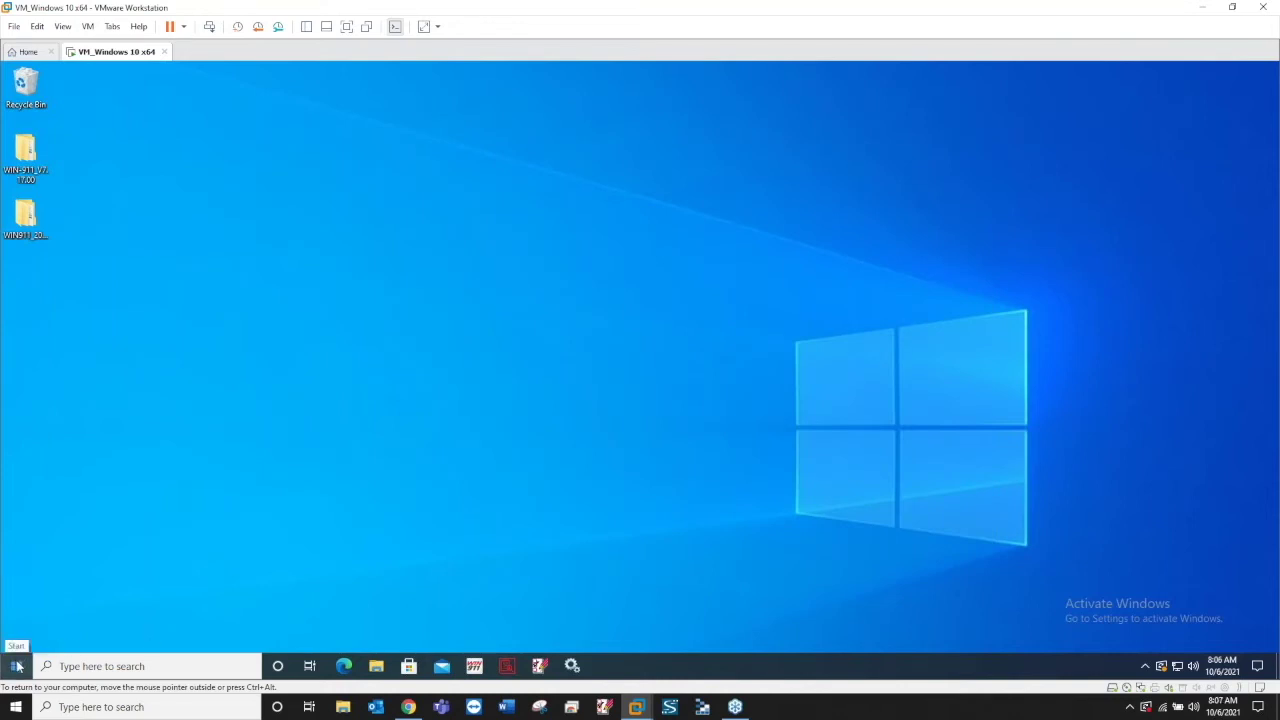
Copy WIN-911.INI from C:\Program Files (x86)\Specter Instruments\WIN-911 V7 onto the desktop
click(378, 670)
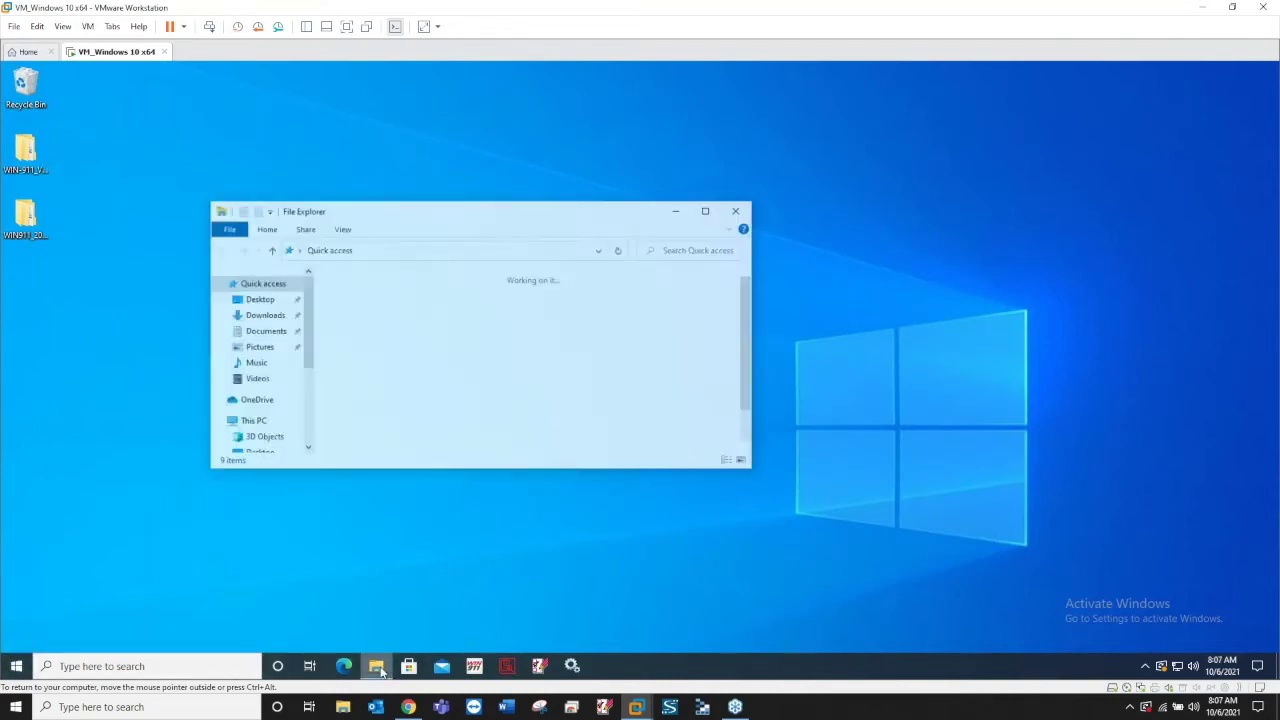
scroll(260, 360, down, 3)
click(268, 443)
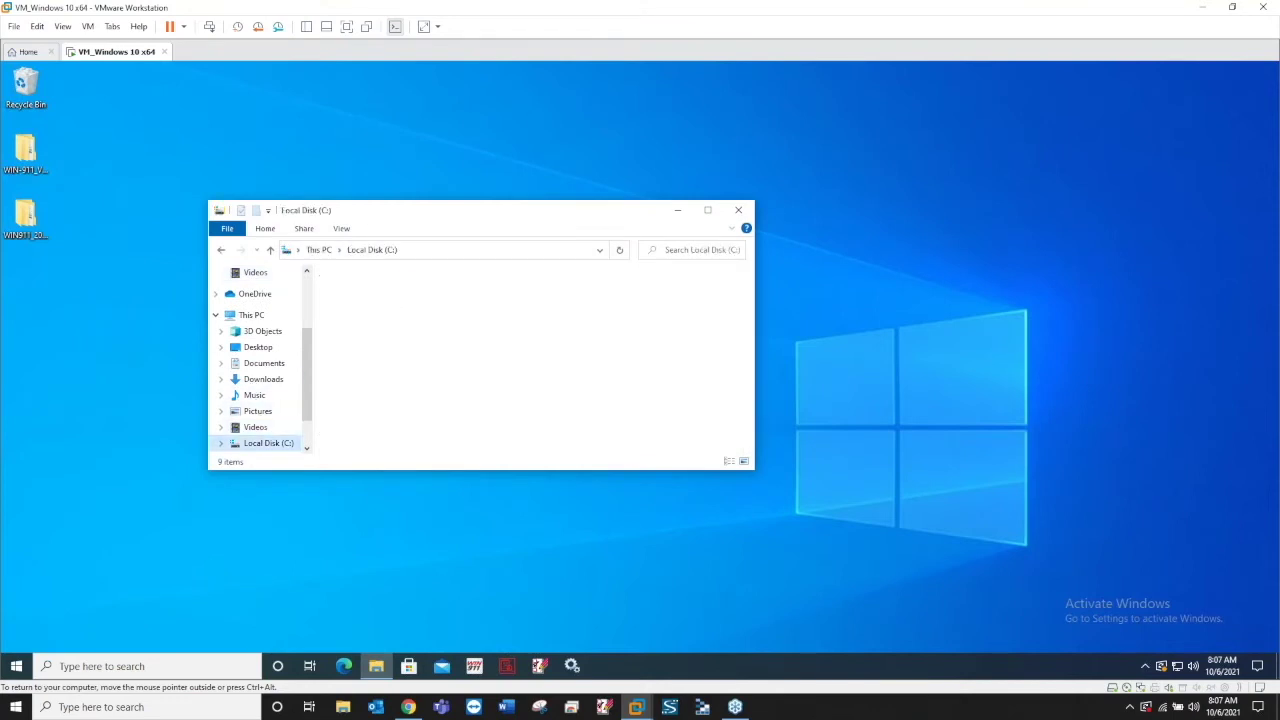
double_click(372, 334)
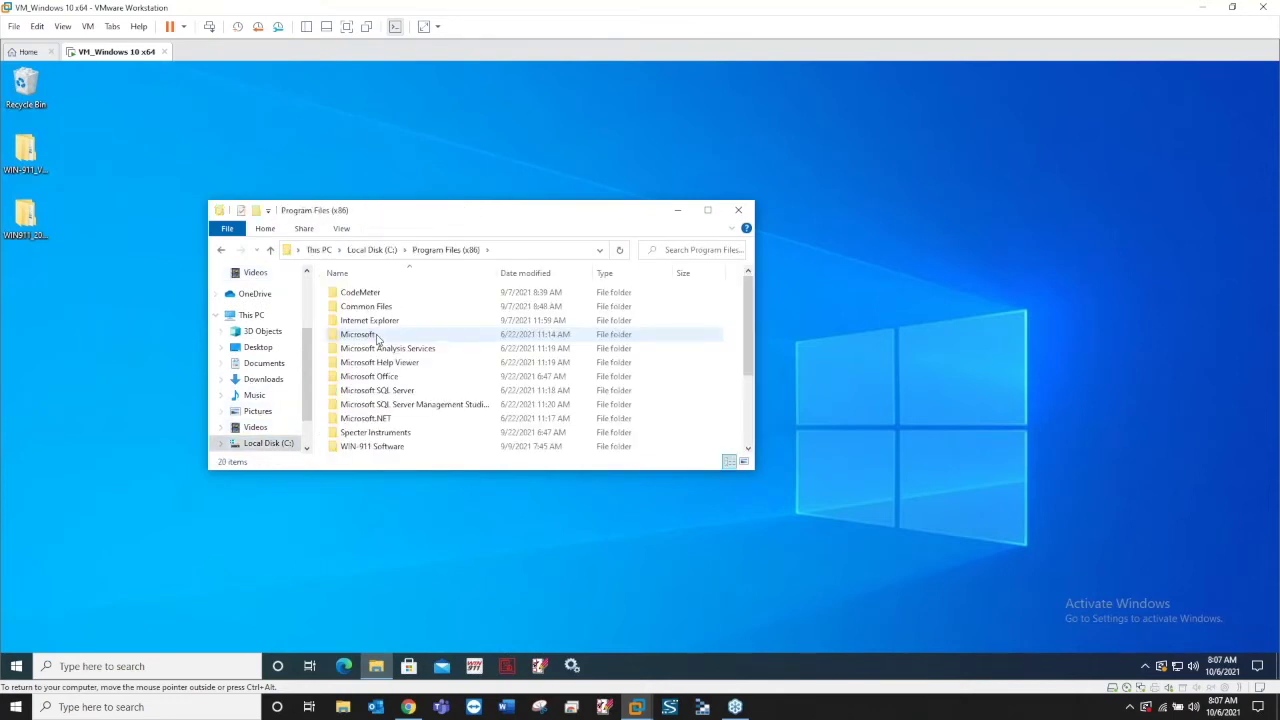
scroll(378, 338, down, 3)
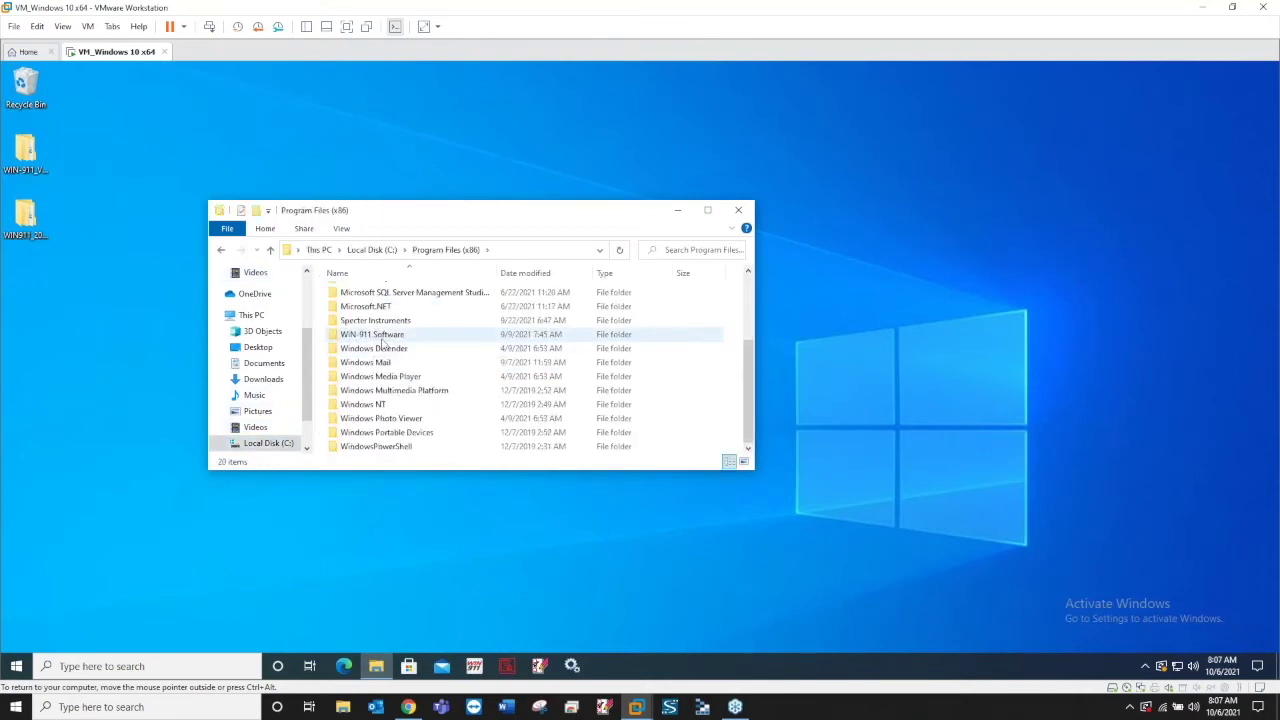
double_click(375, 320)
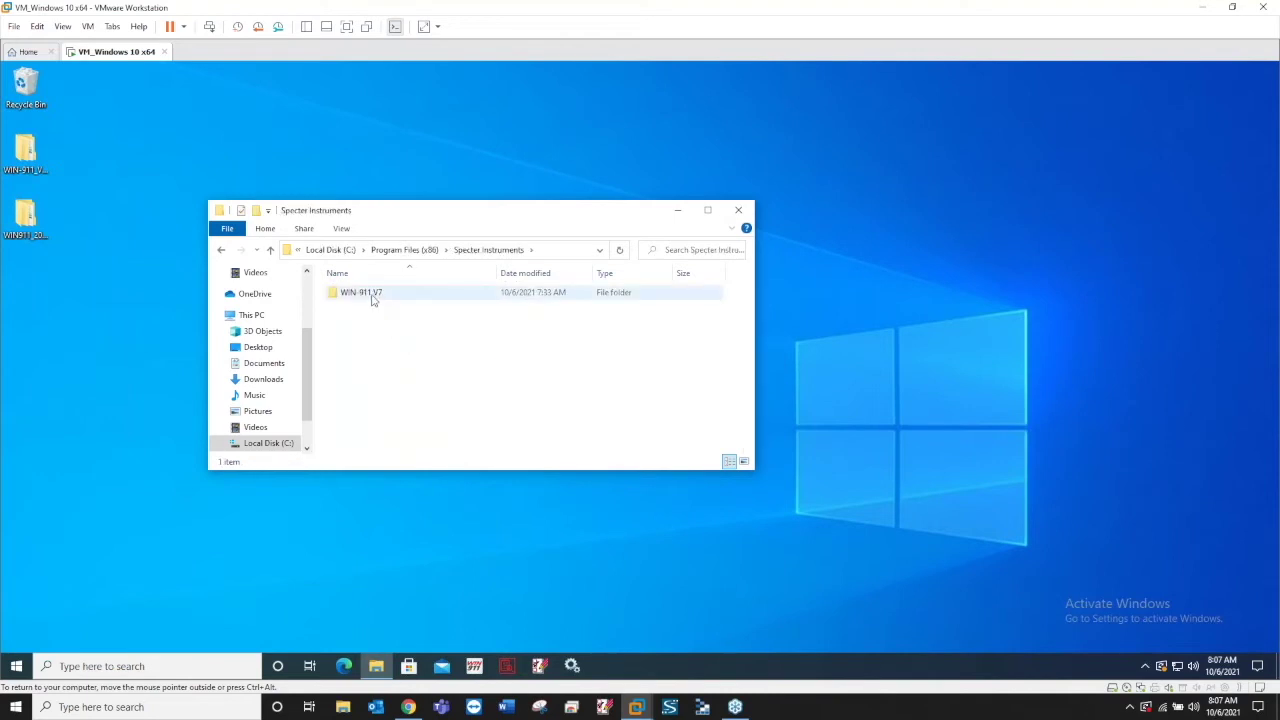
double_click(372, 296)
scroll(378, 410, down, 15)
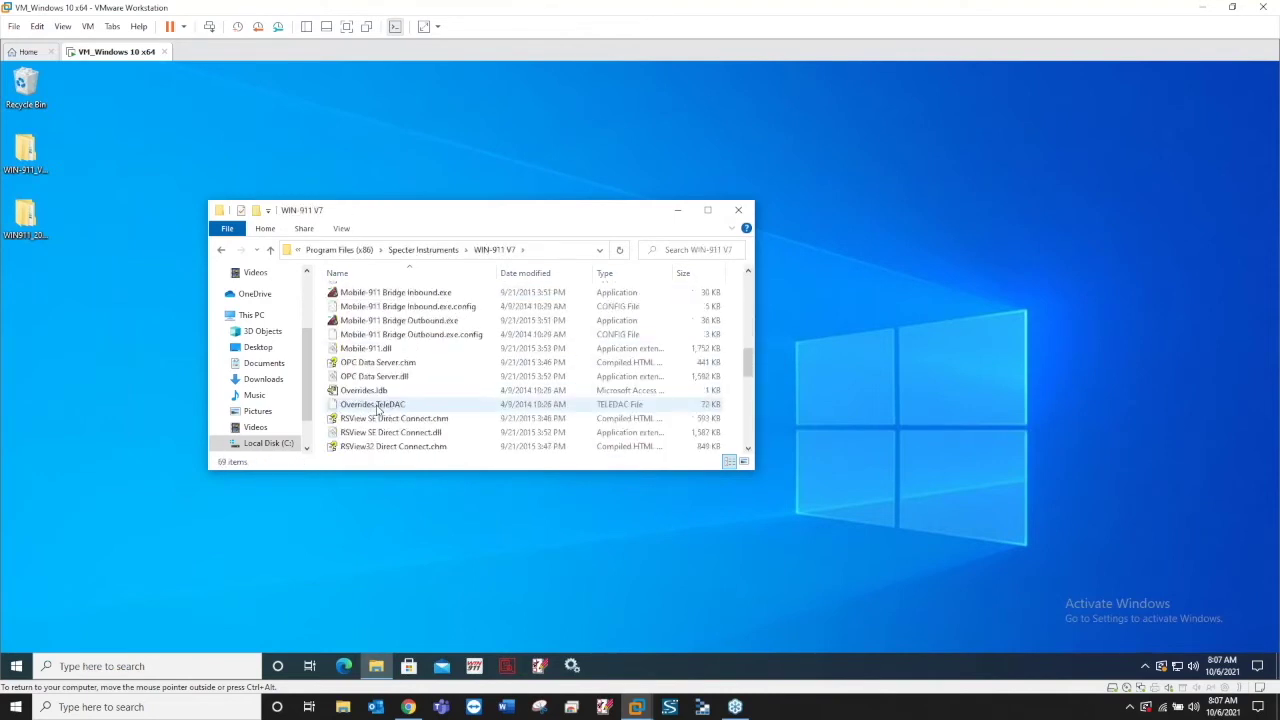
click(370, 447)
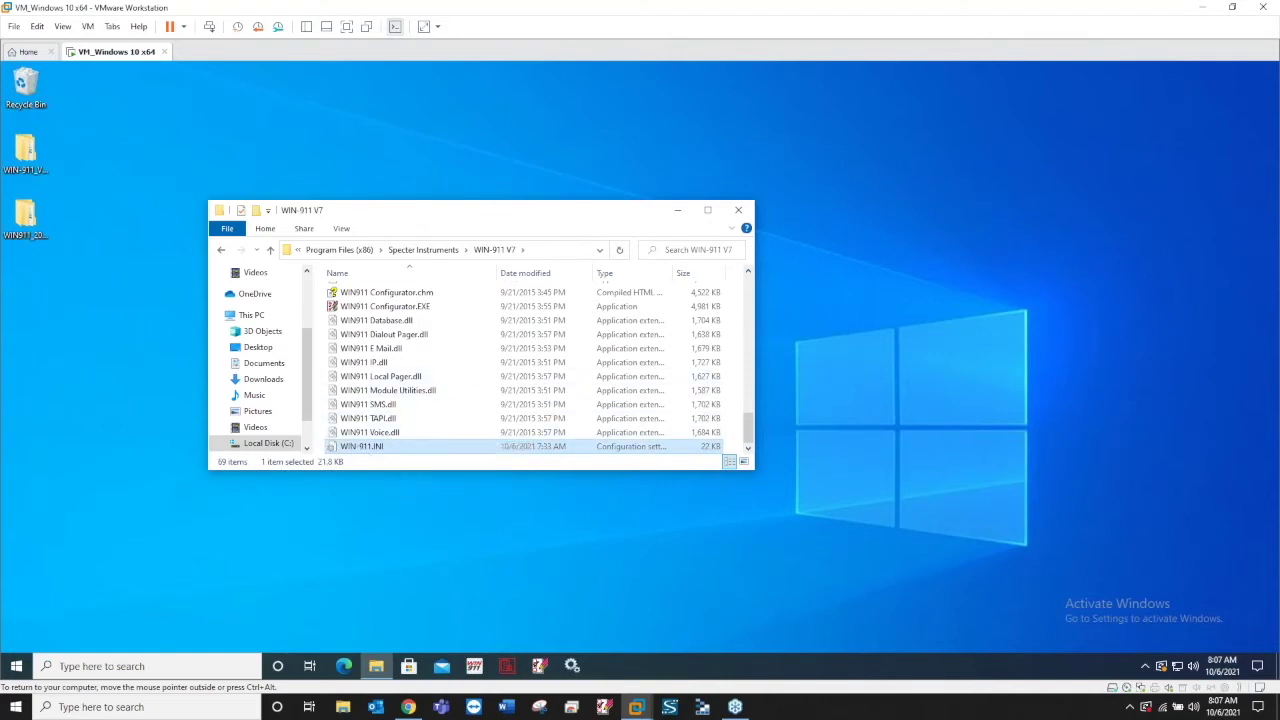
right_click(363, 448)
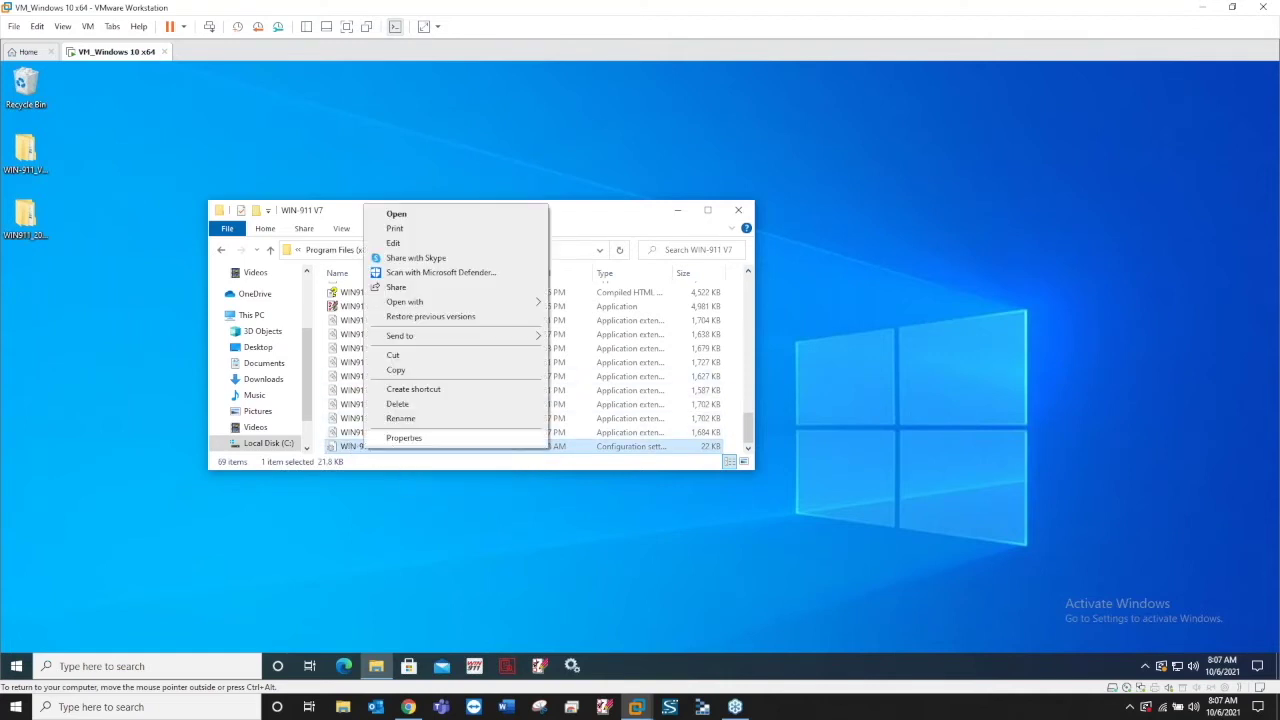
click(398, 373)
click(53, 312)
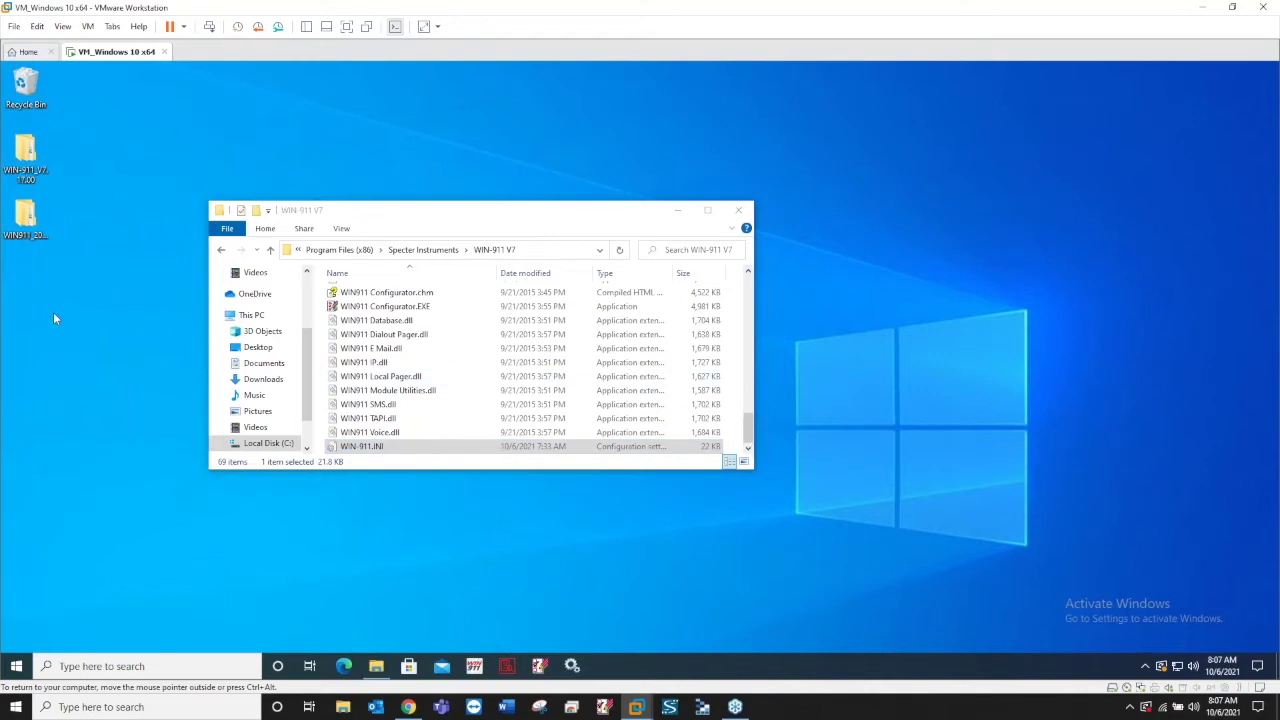
key(ctrl+v)
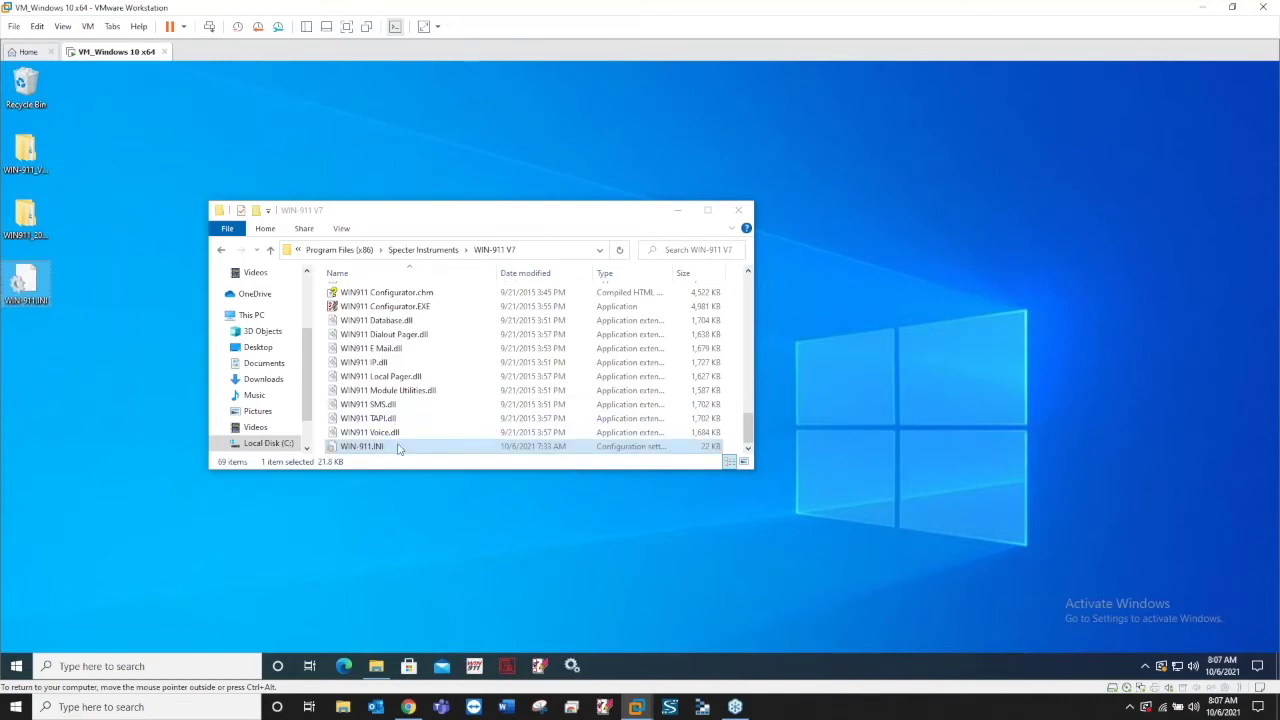
Copy My_V7_Config.MDB from the Configuration Files folder to the desktop and arrange both files
scroll(398, 445, up, 18)
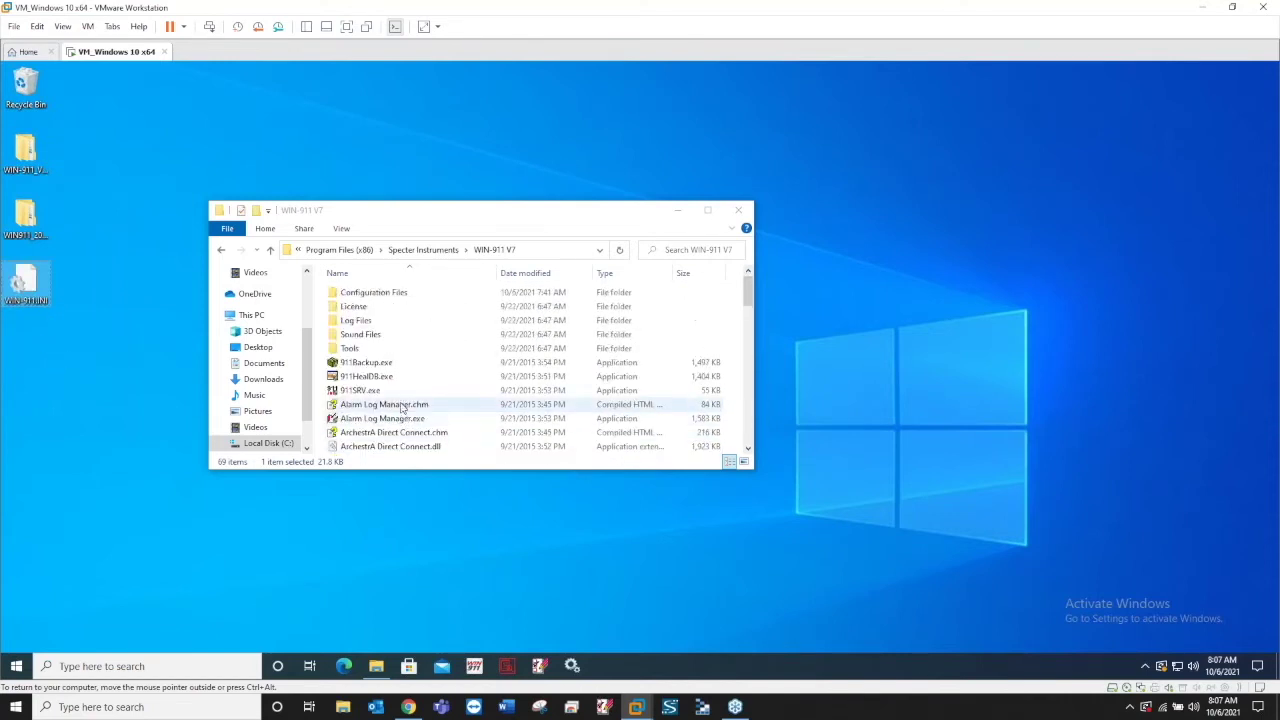
double_click(374, 292)
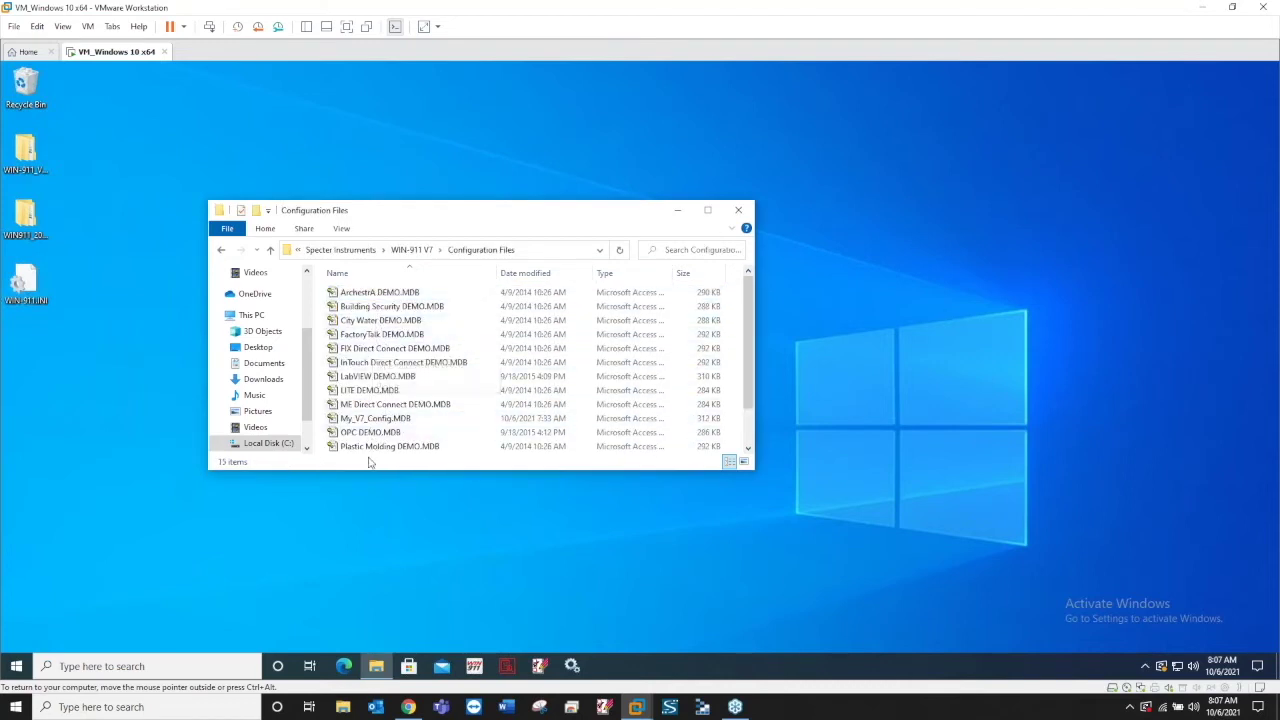
click(379, 420)
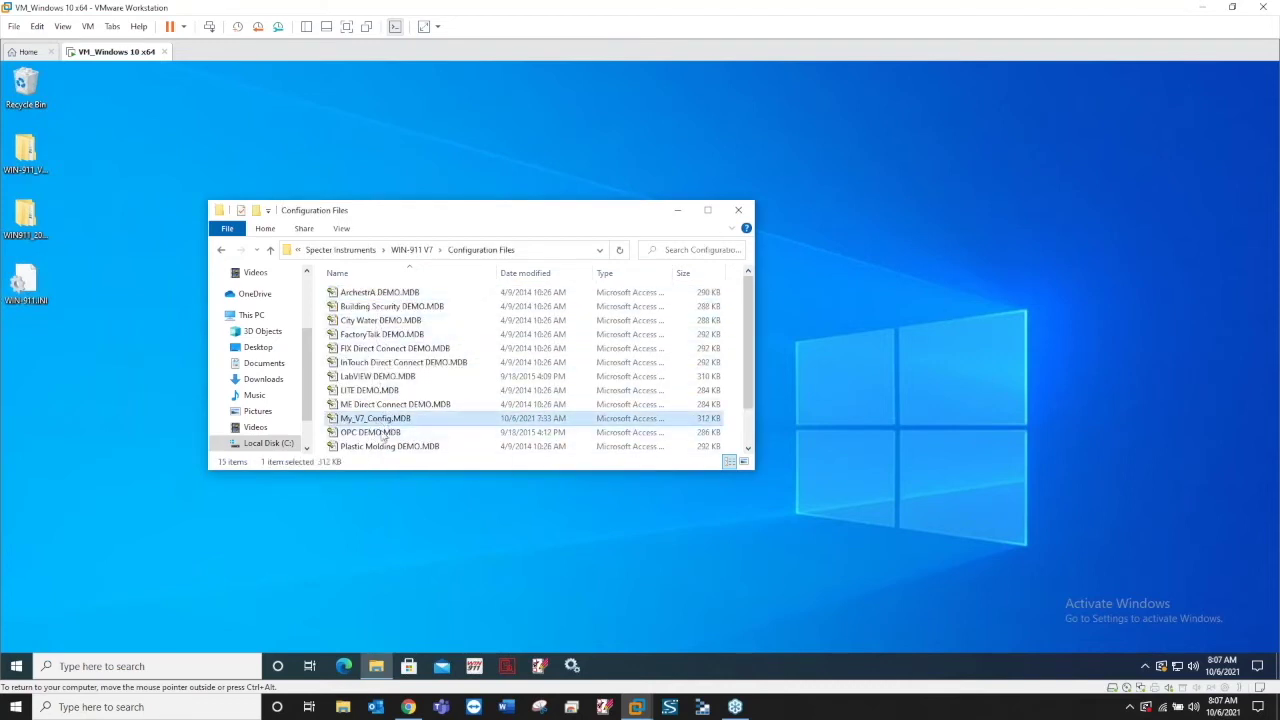
drag(378, 420, 40, 398)
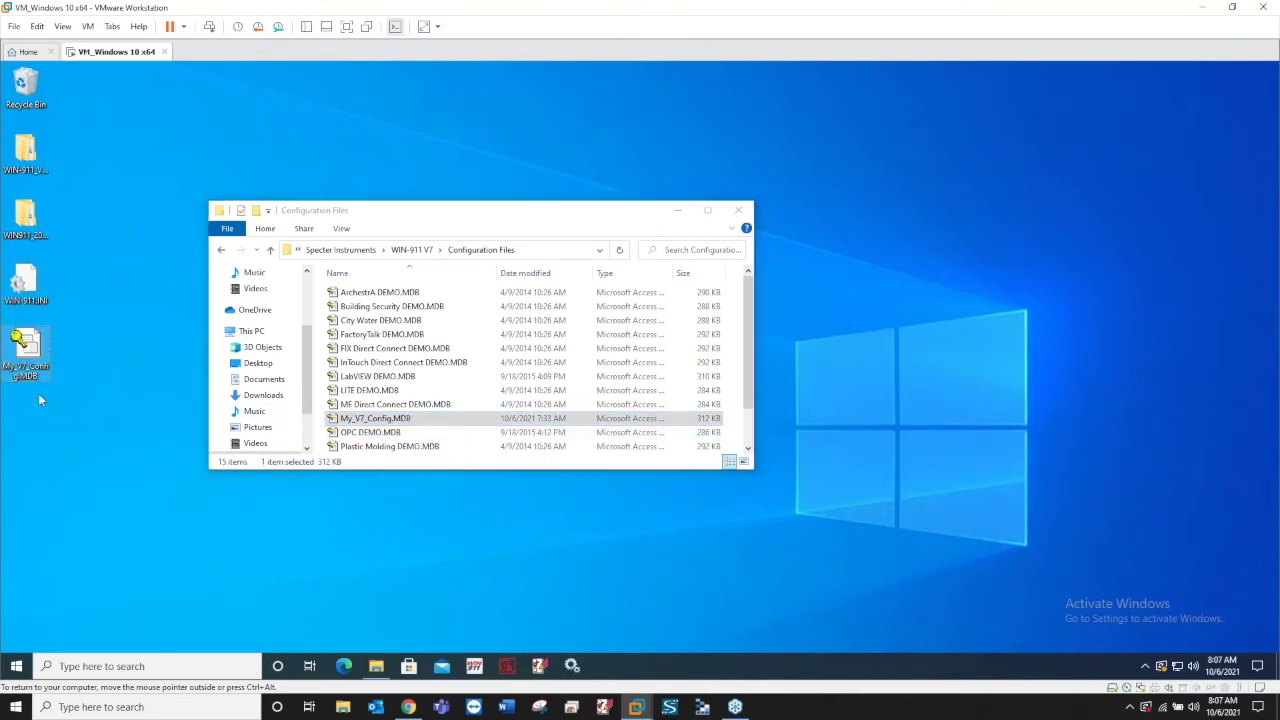
click(738, 210)
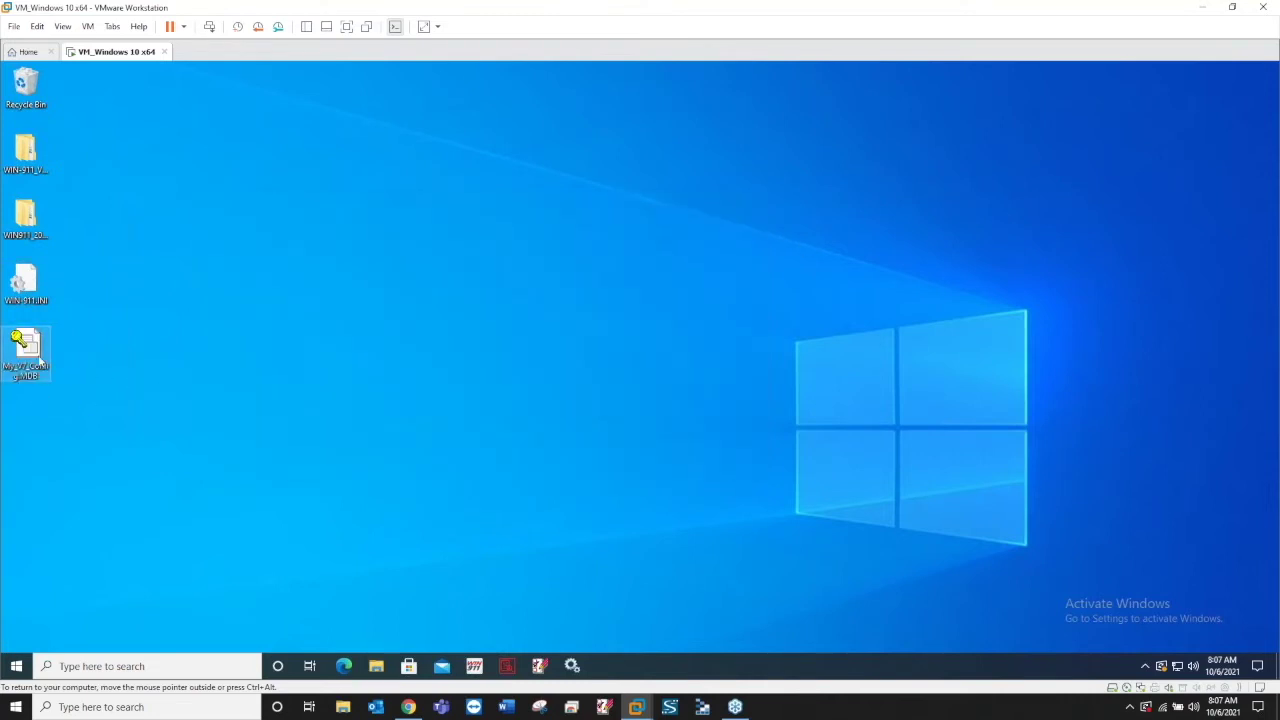
drag(39, 362, 290, 228)
drag(25, 283, 200, 233)
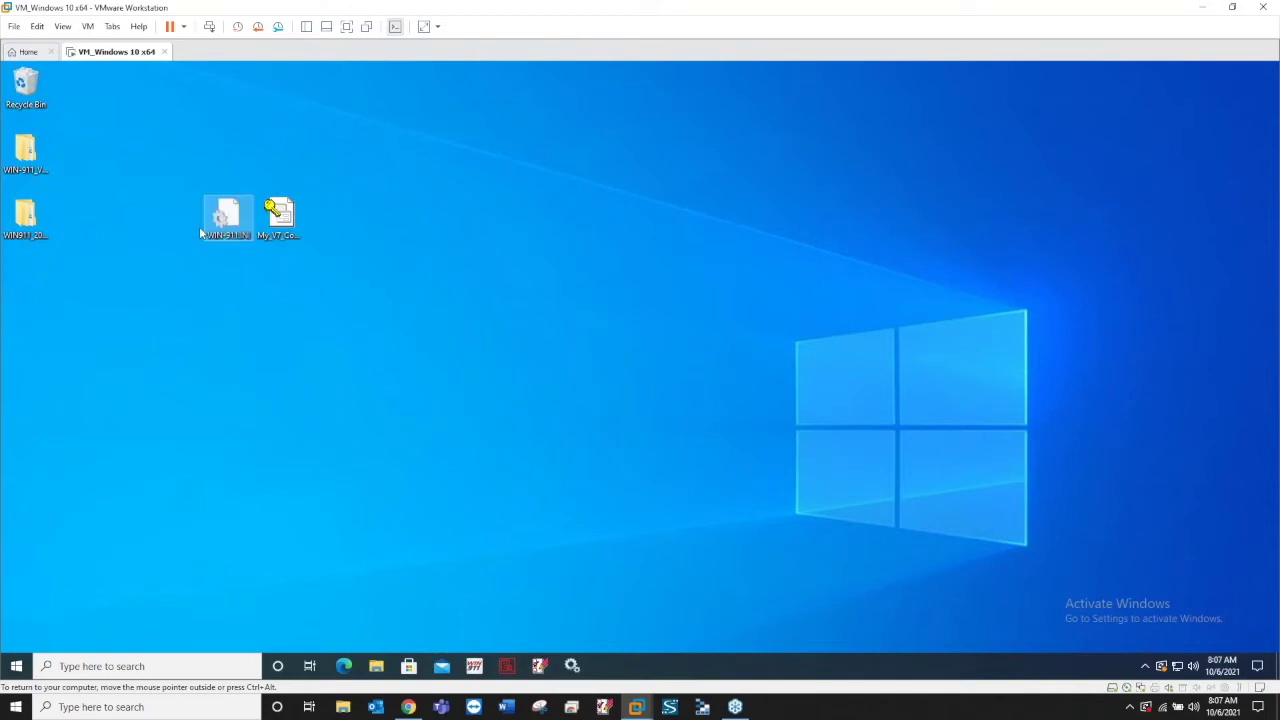
drag(379, 240, 165, 152)
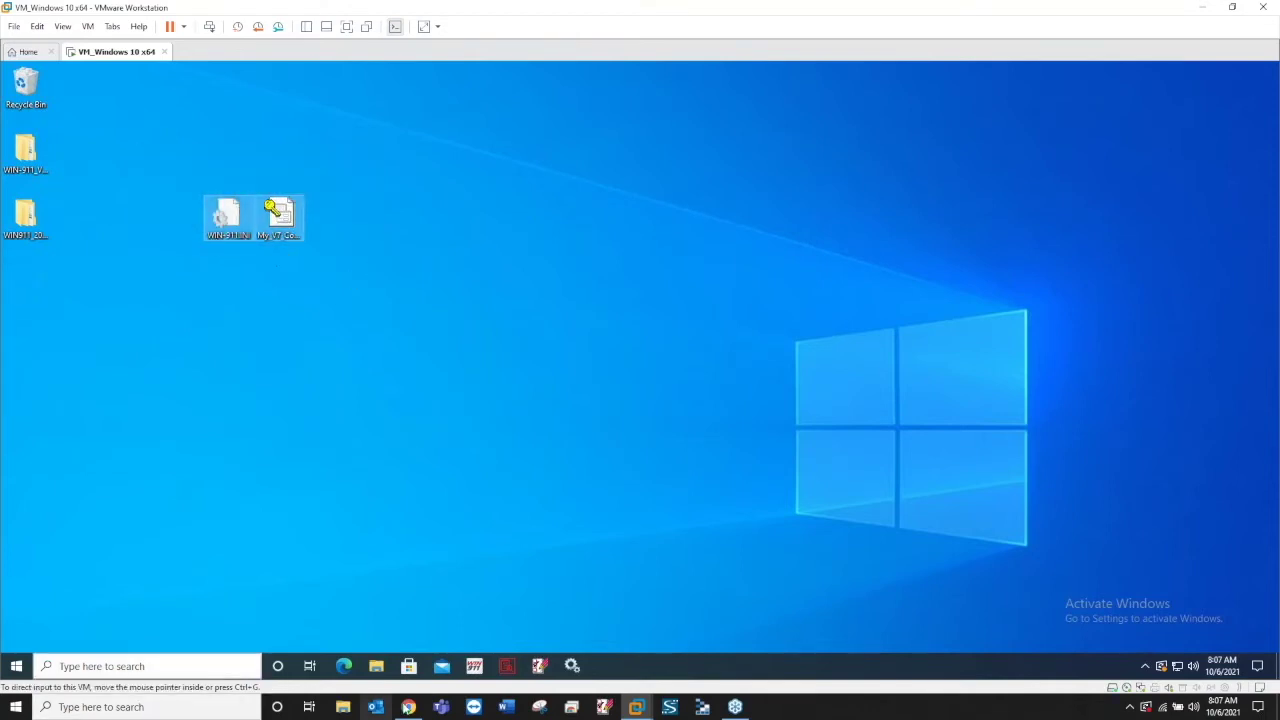
Launch the V7 Importer from the Start menu's WIN-911 group and reach file selection
click(17, 666)
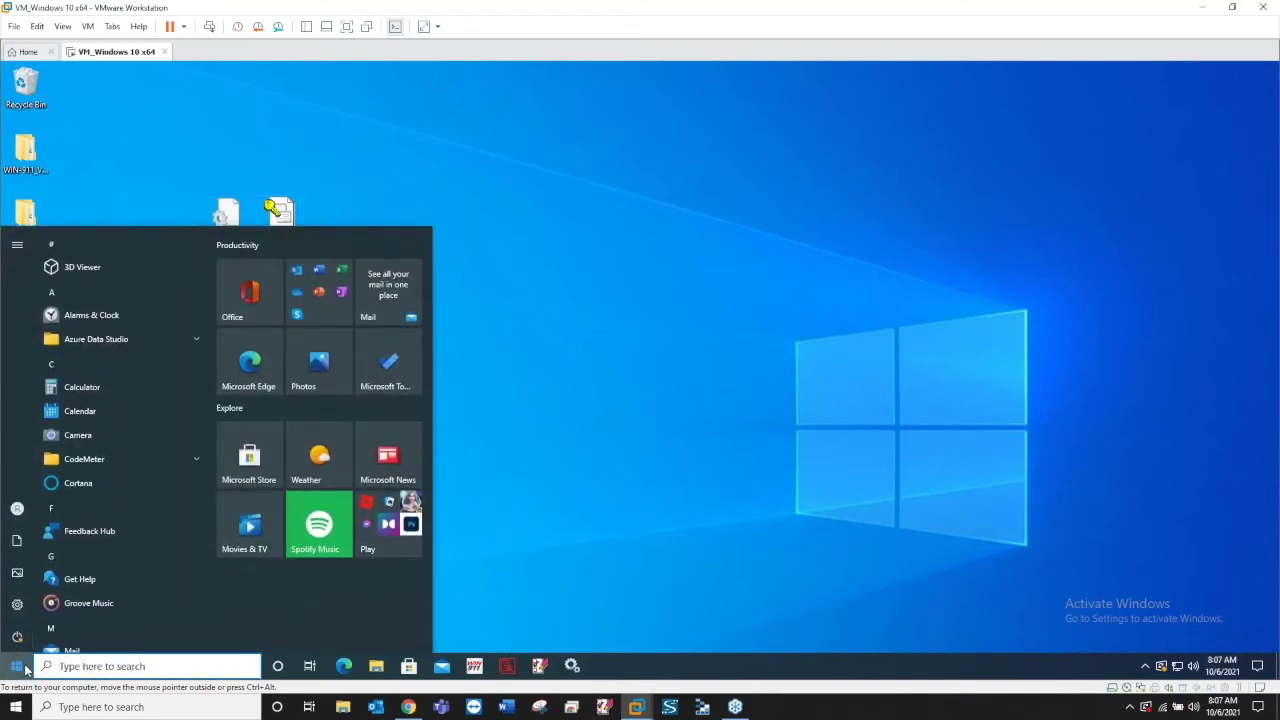
scroll(132, 493, down, 10)
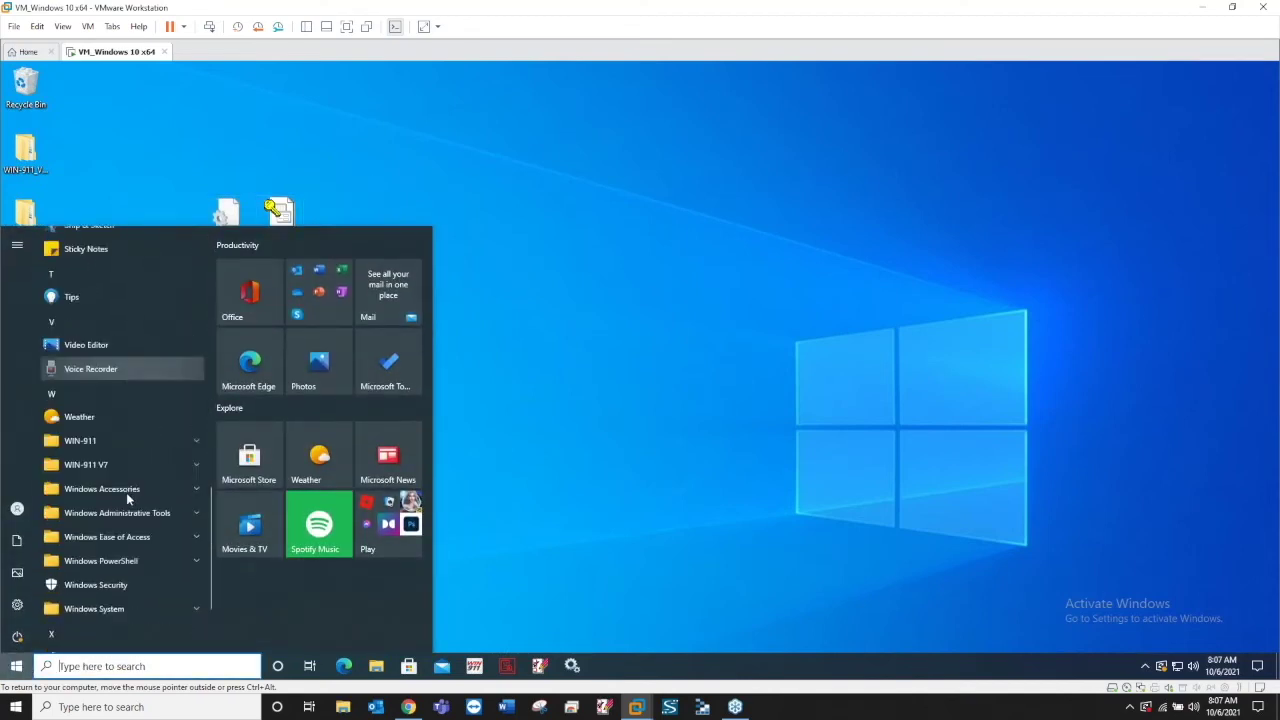
click(117, 430)
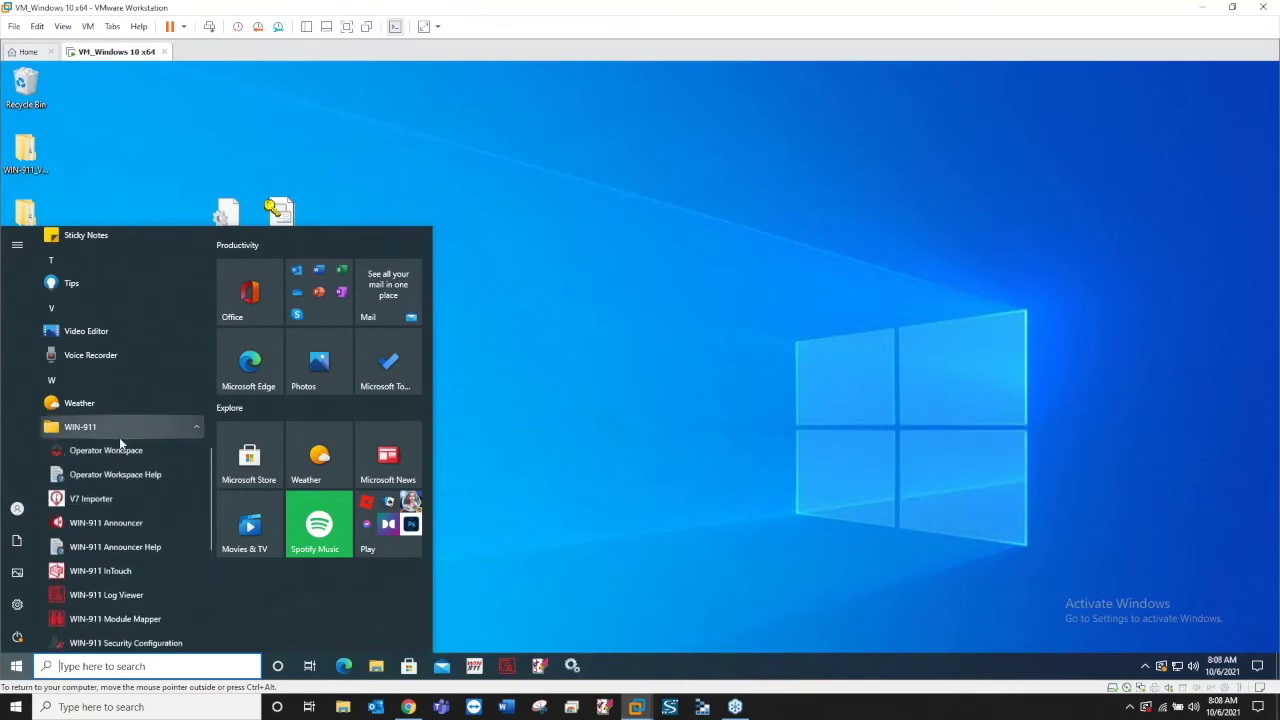
click(91, 498)
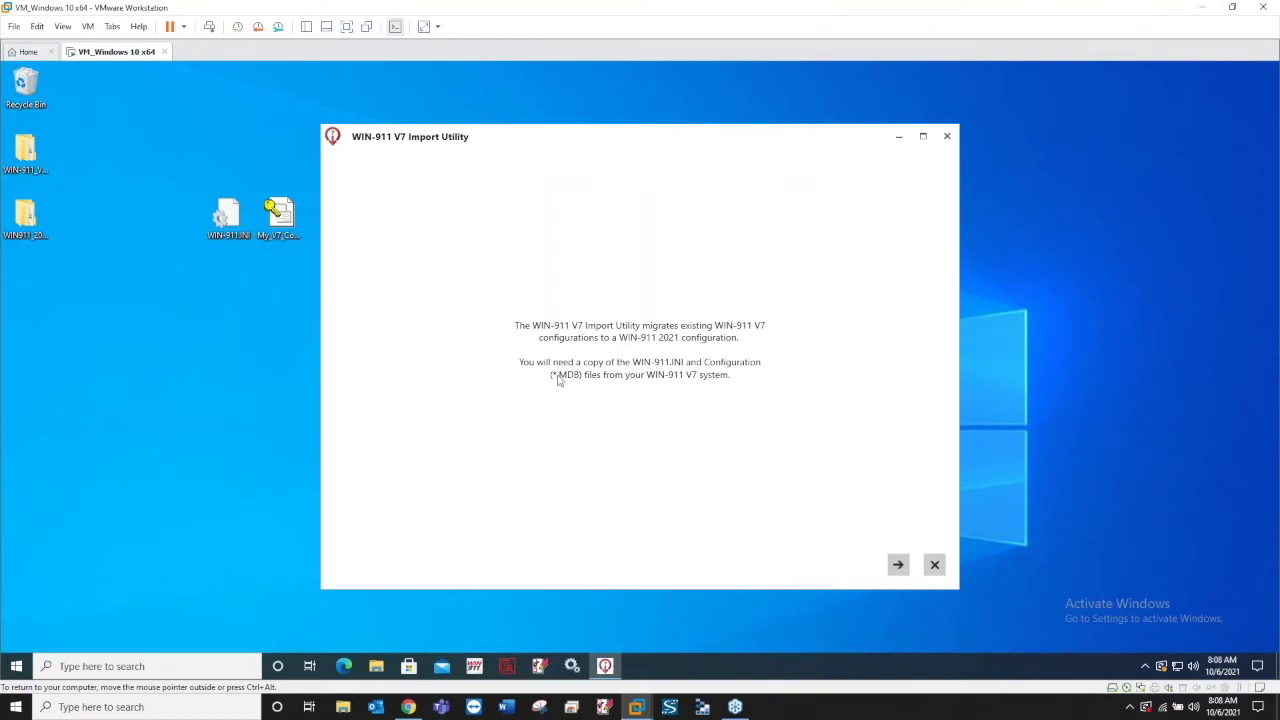
click(897, 566)
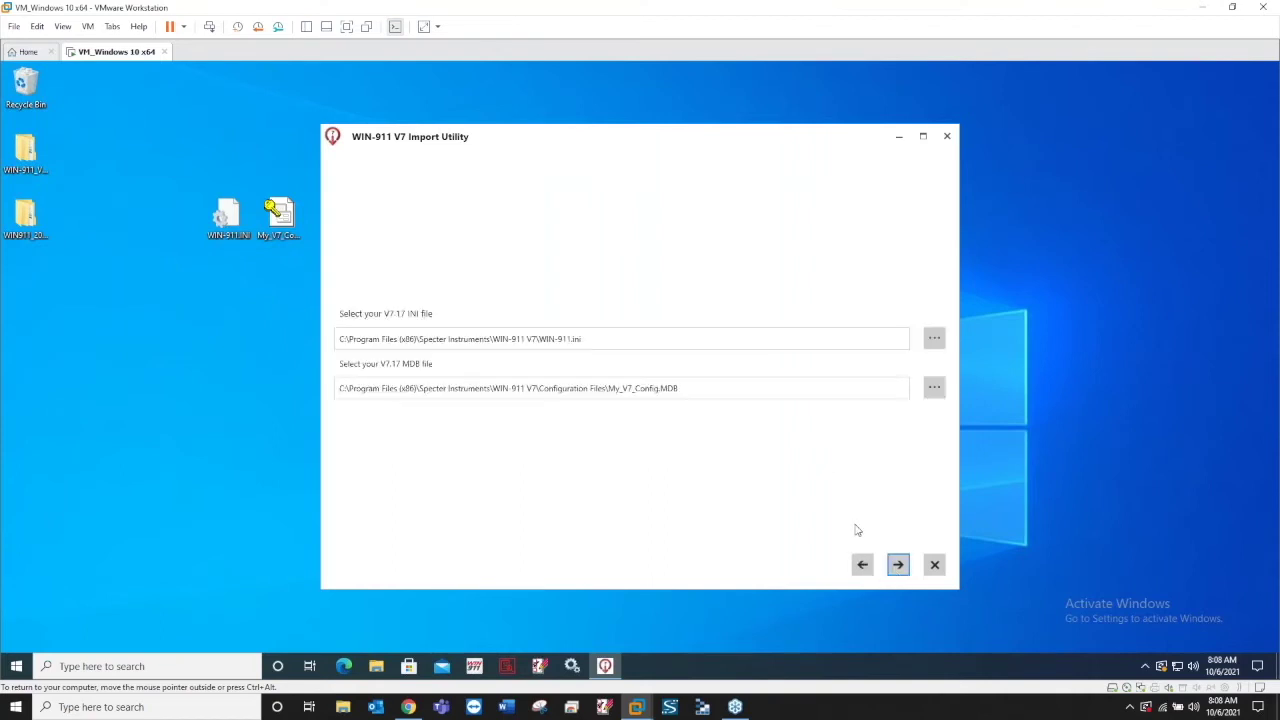
drag(594, 338, 313, 325)
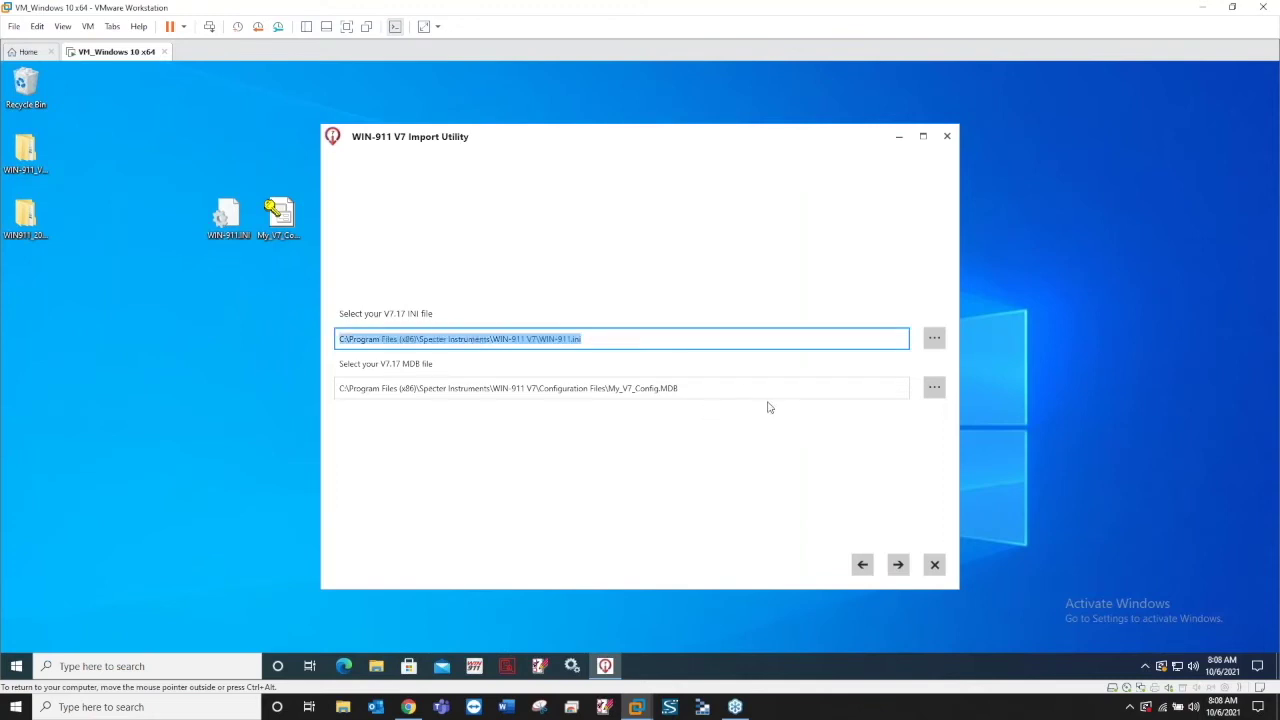
drag(765, 390, 291, 357)
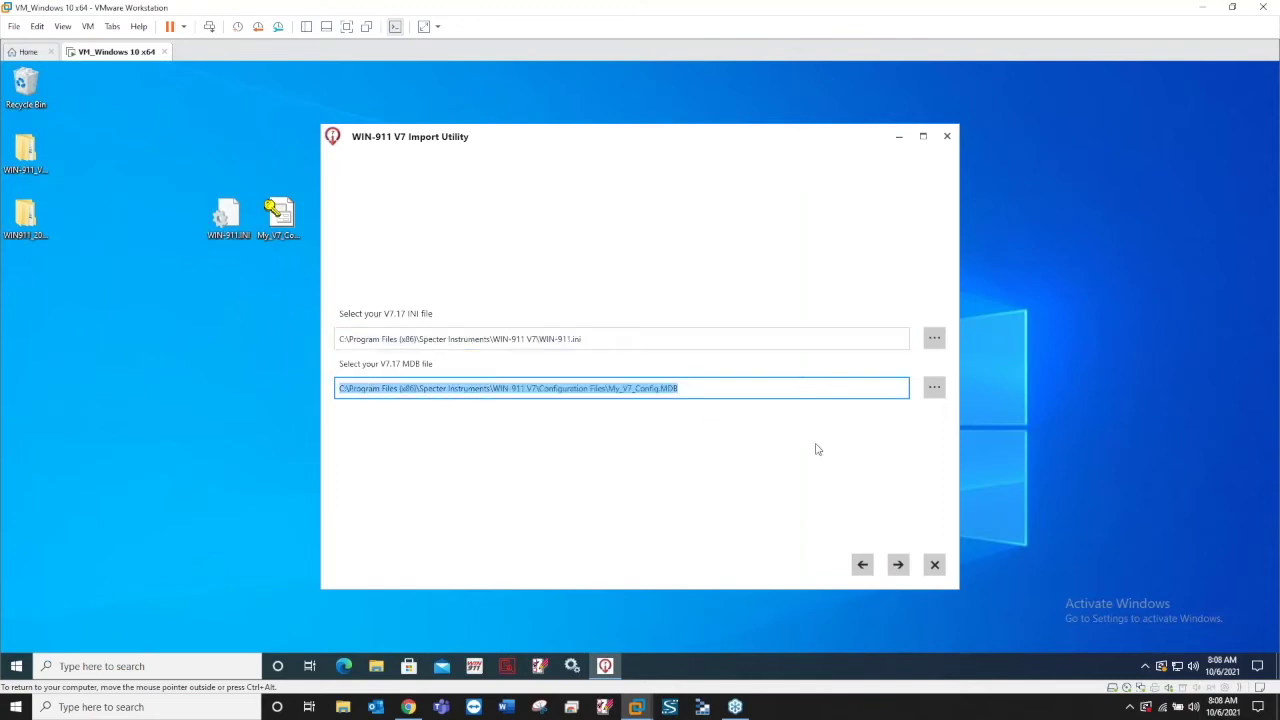
Set the INI file to the desktop copy of WIN-911.INI
click(935, 339)
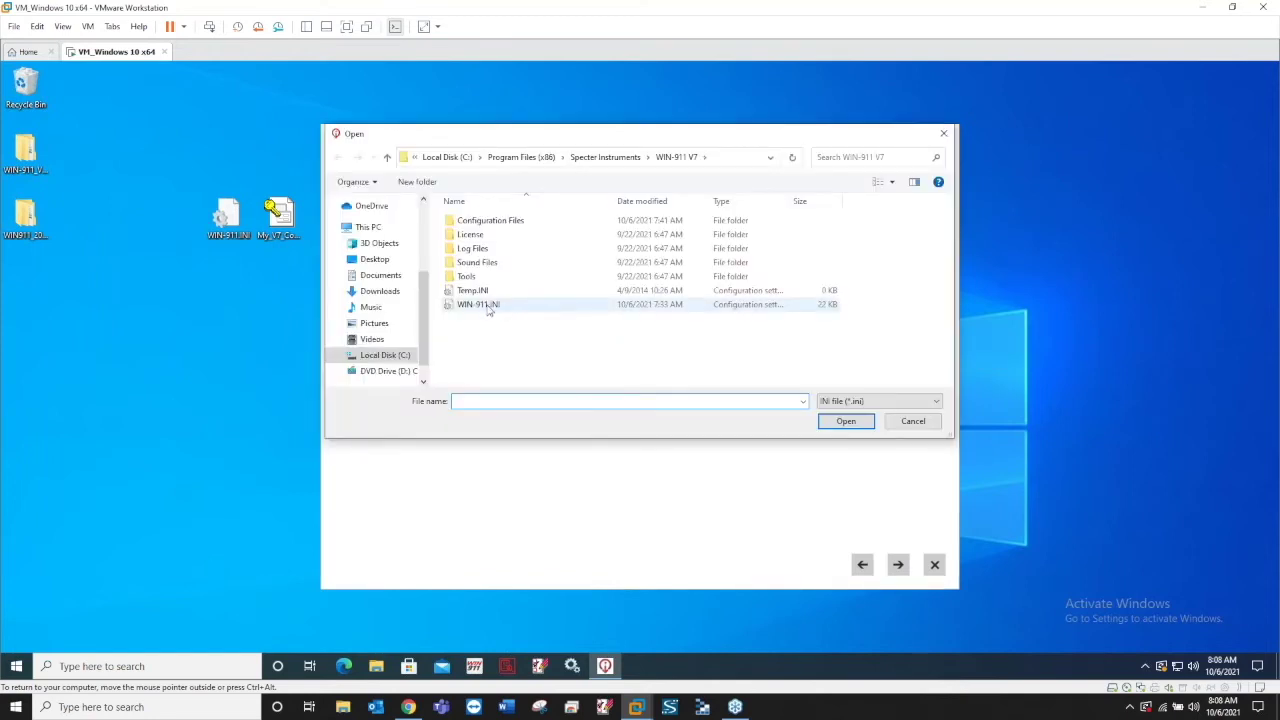
click(484, 306)
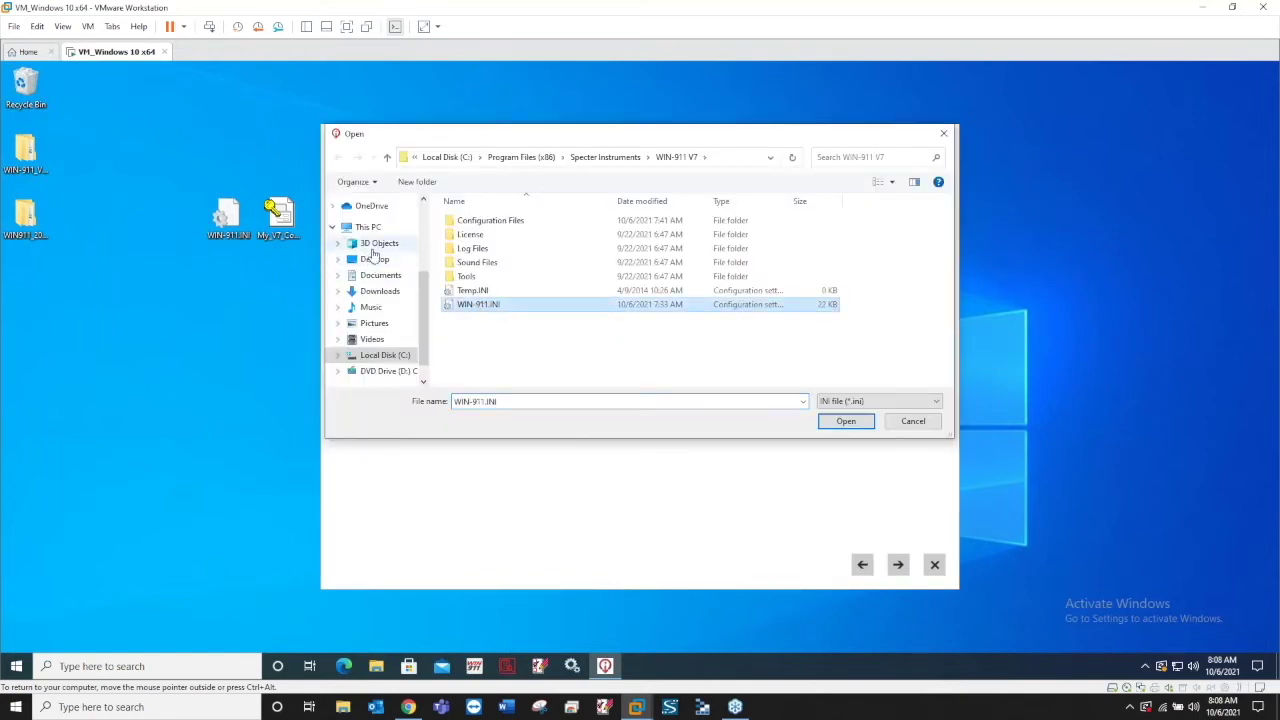
click(376, 262)
click(480, 249)
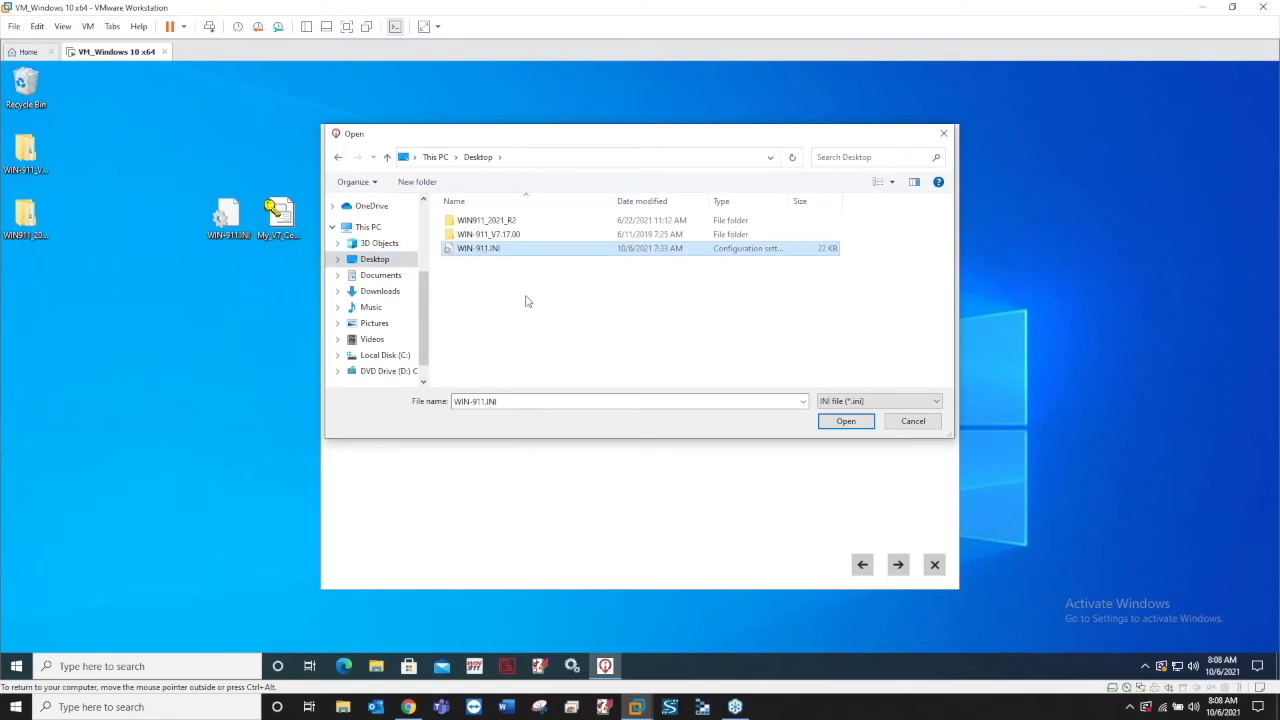
click(846, 421)
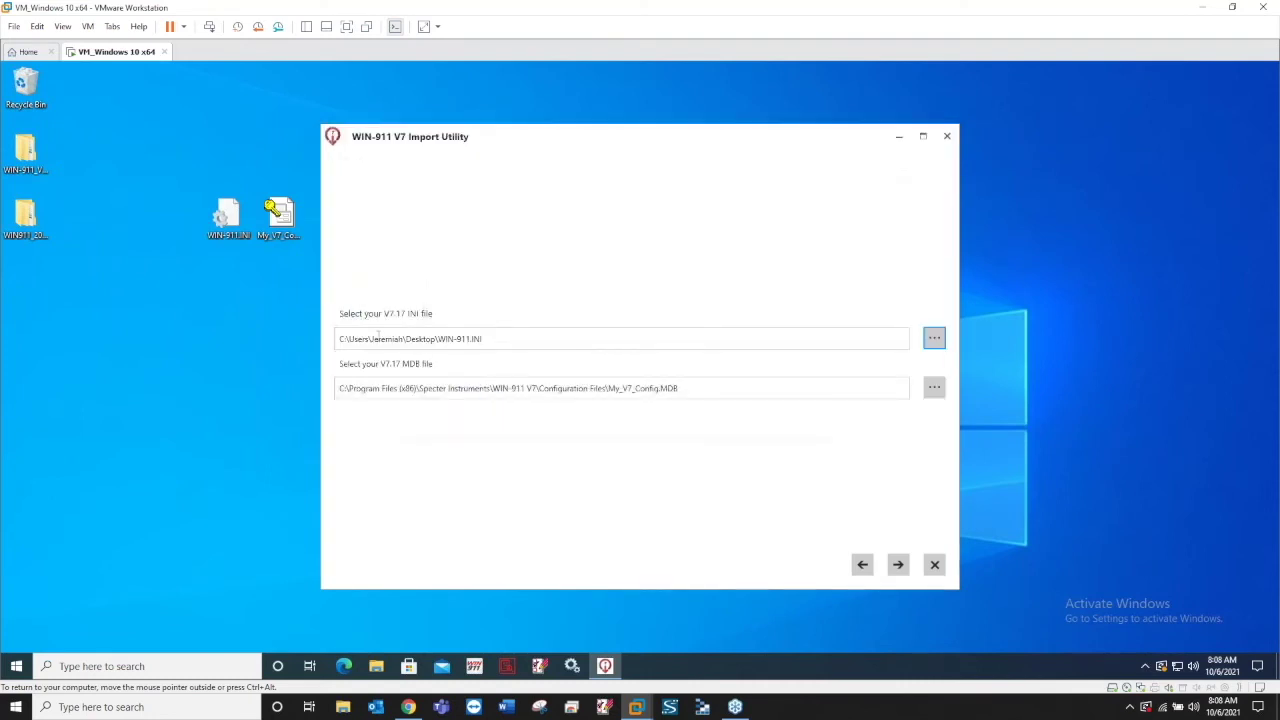
Set the MDB file to the desktop My_V7_Config.MDB and advance to Ready to Import
click(934, 388)
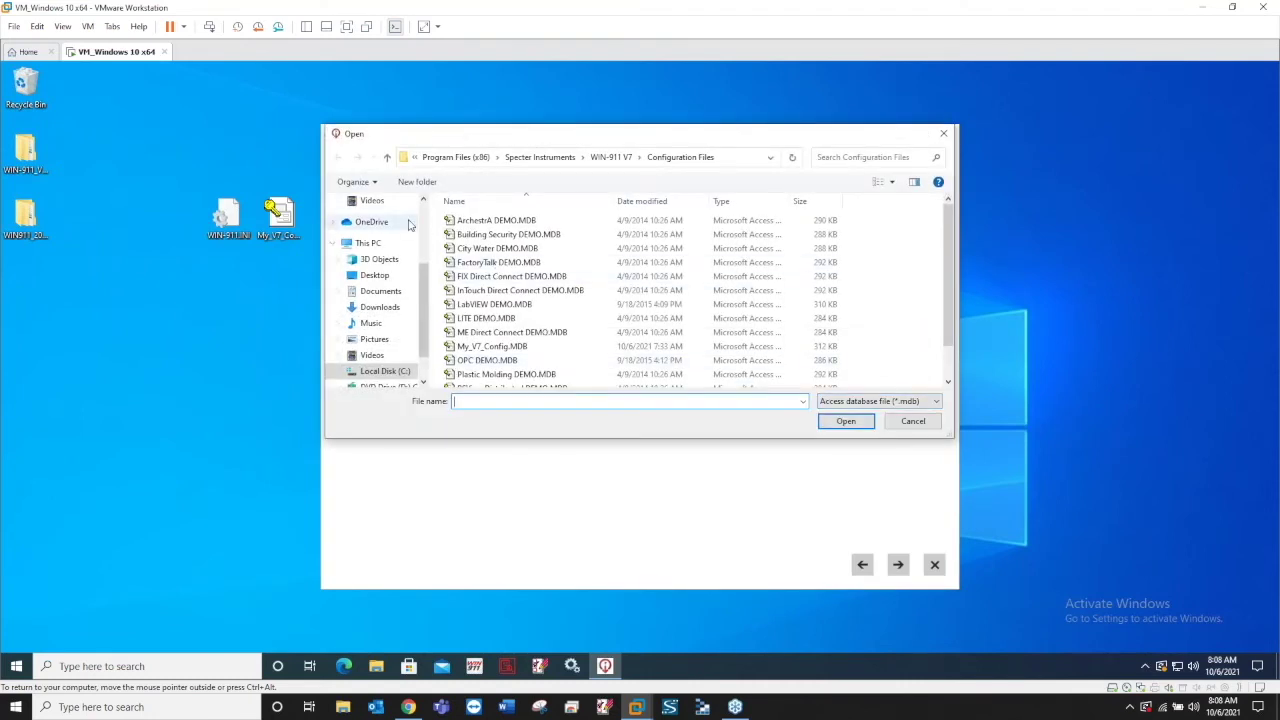
click(375, 275)
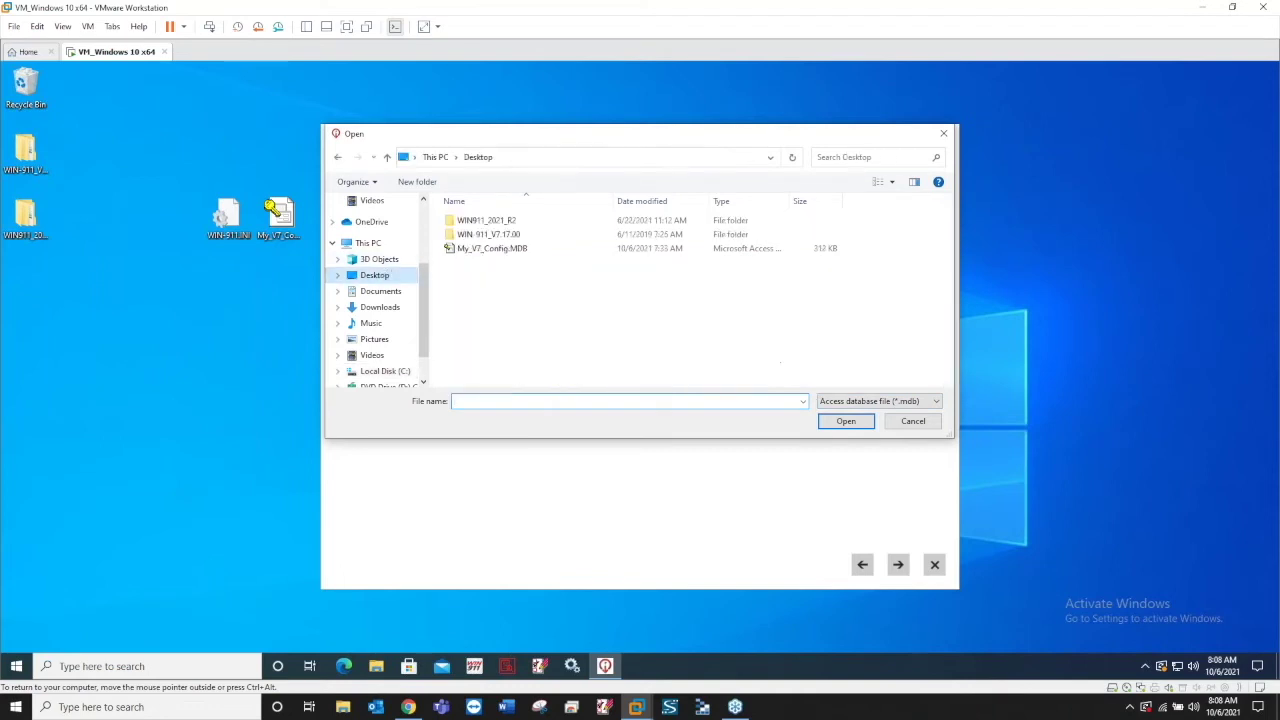
click(492, 248)
click(840, 425)
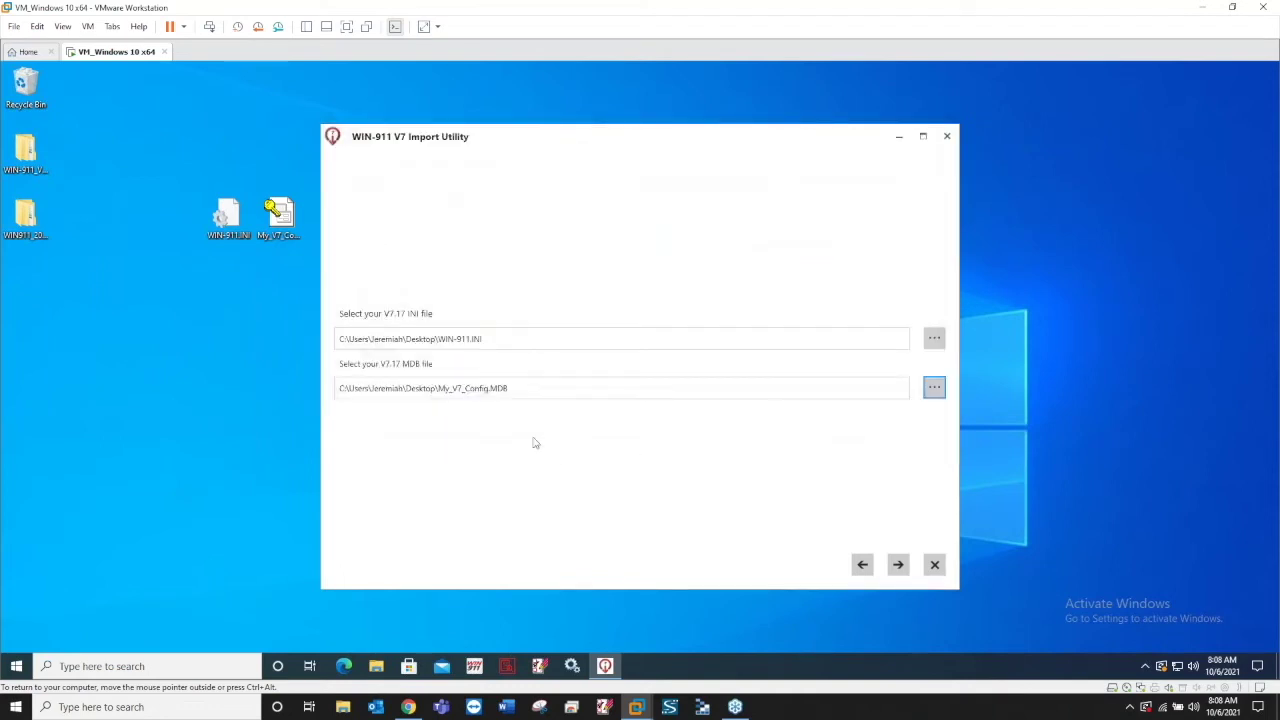
drag(507, 388, 466, 388)
drag(481, 339, 414, 339)
click(898, 564)
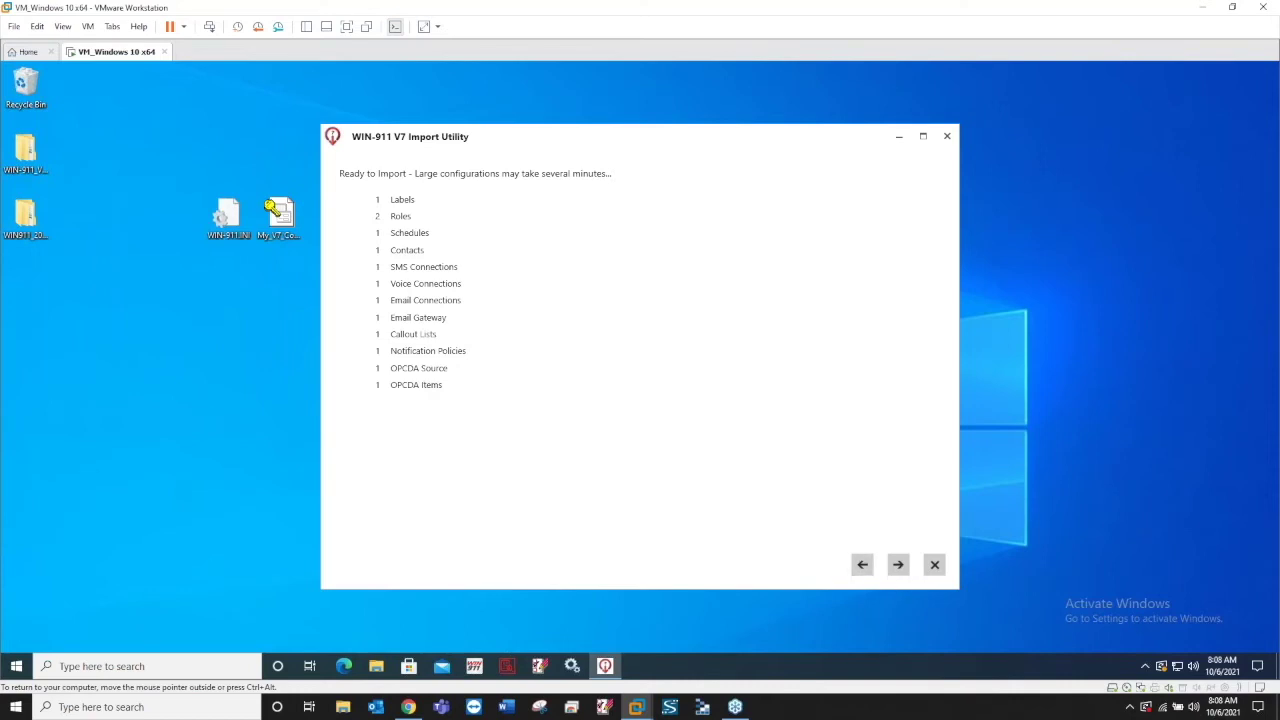
Run the V7 import and tick View Log File for when the utility exits
click(897, 565)
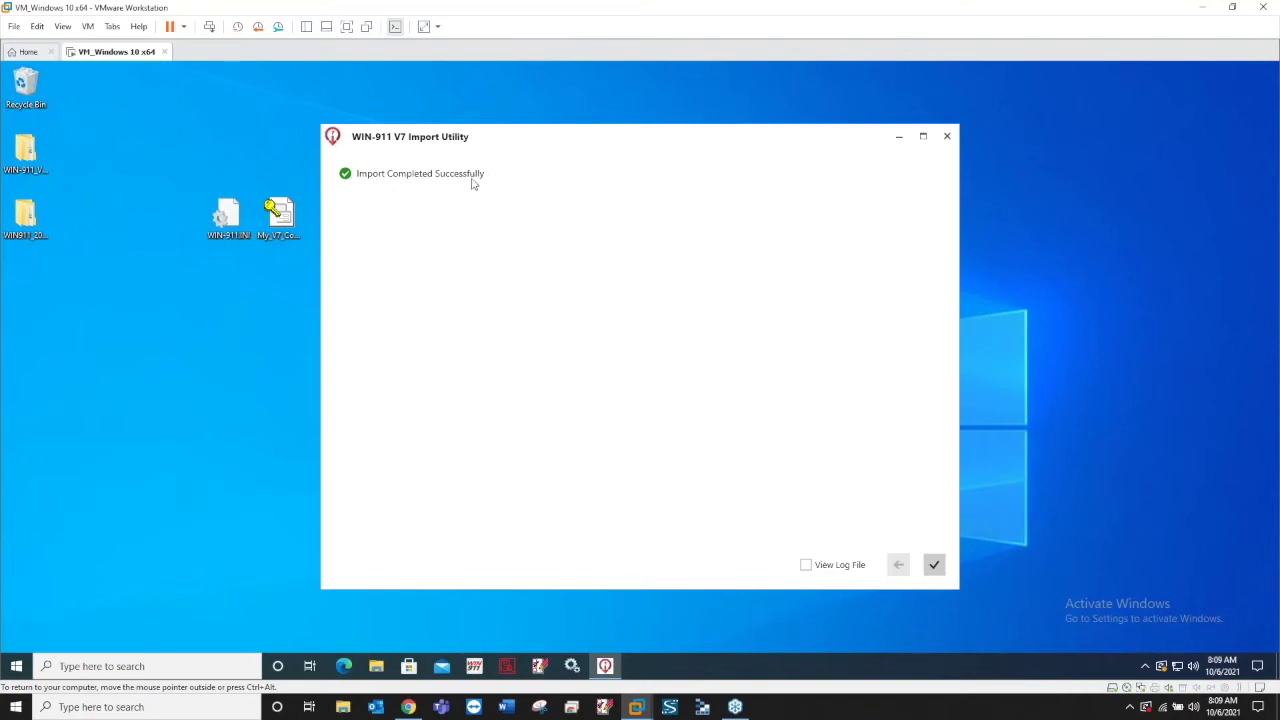
click(806, 566)
Open the importer log and highlight the entries ending with 'Import saved configuration without errors'
click(934, 566)
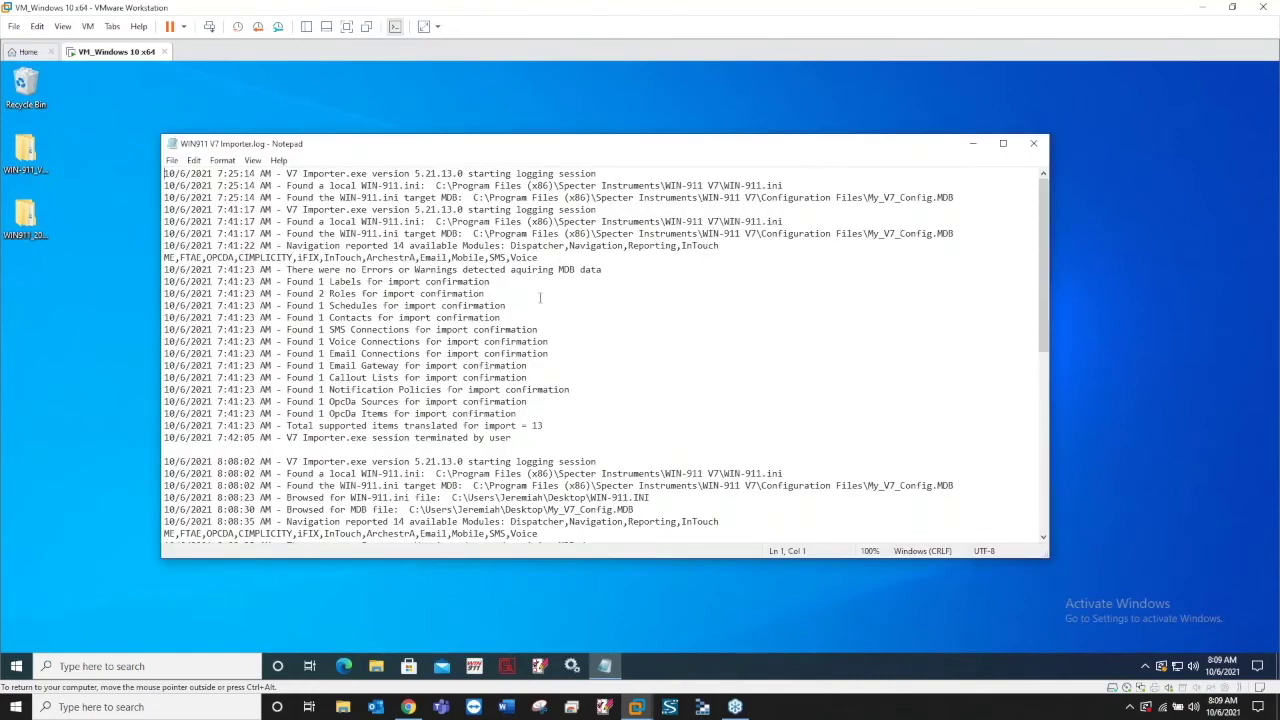
scroll(534, 296, down, 8)
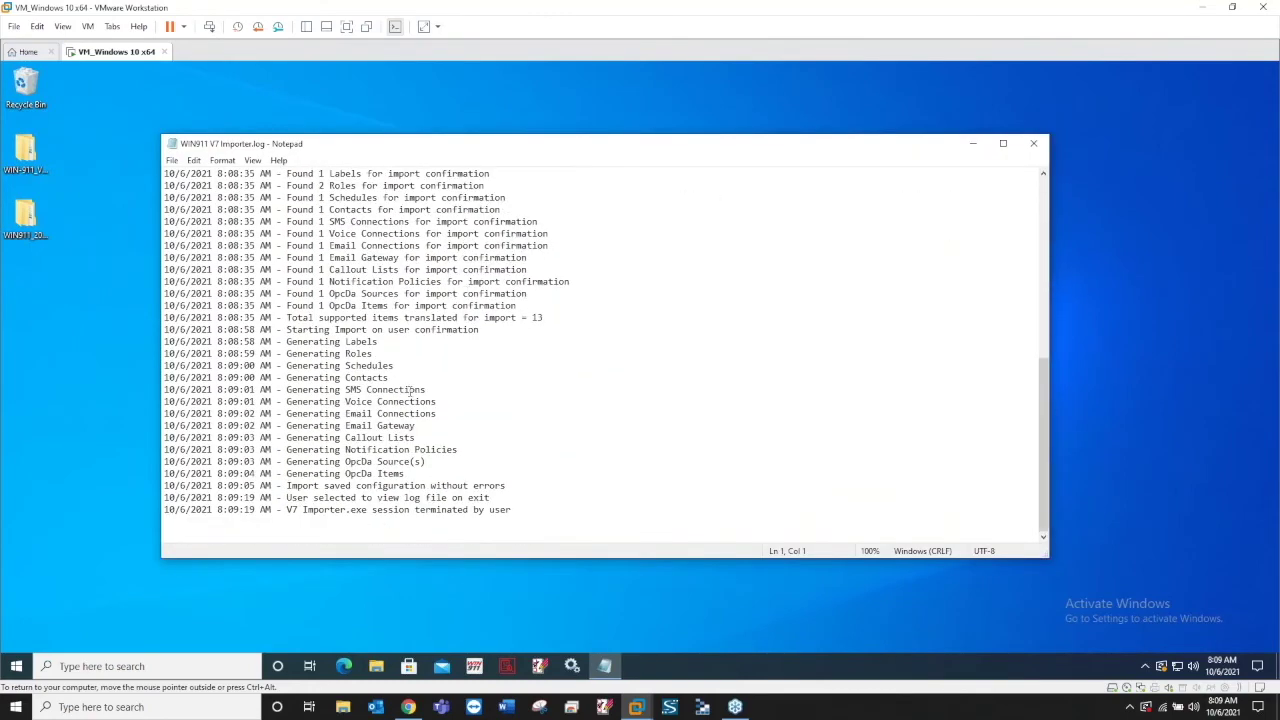
scroll(410, 391, up, 1)
click(287, 318)
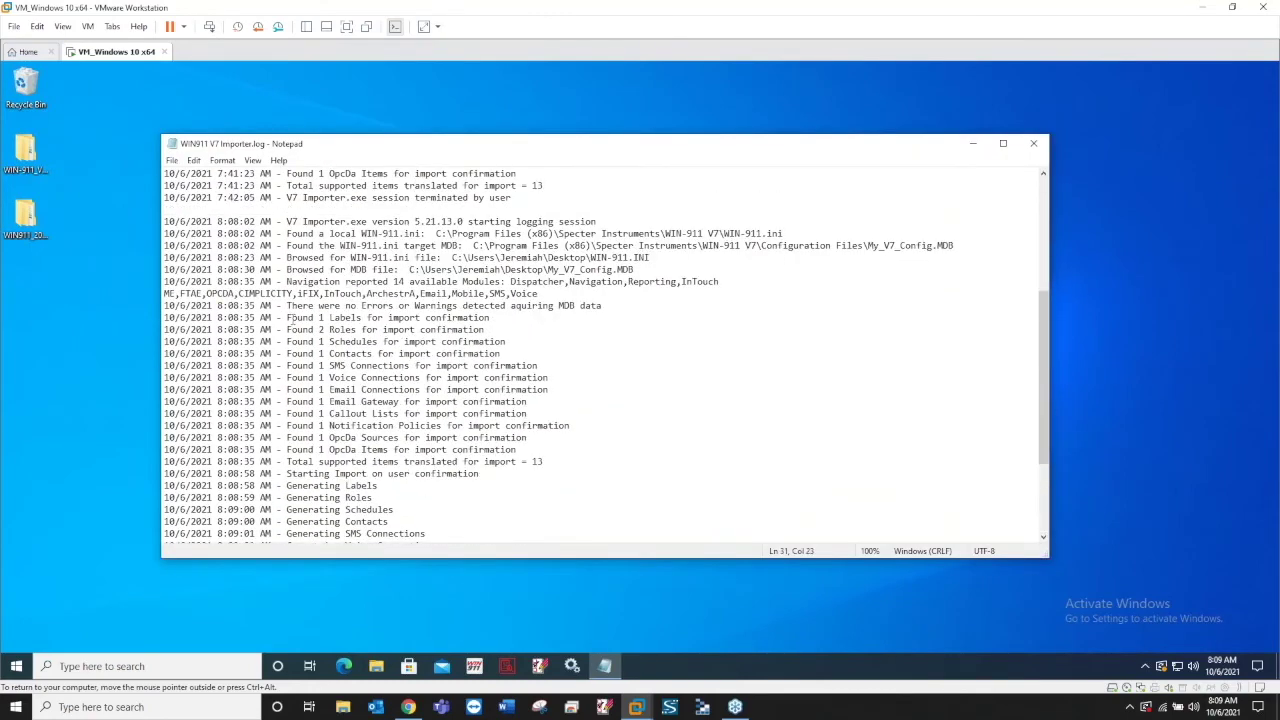
drag(289, 322, 286, 449)
scroll(286, 449, down, 4)
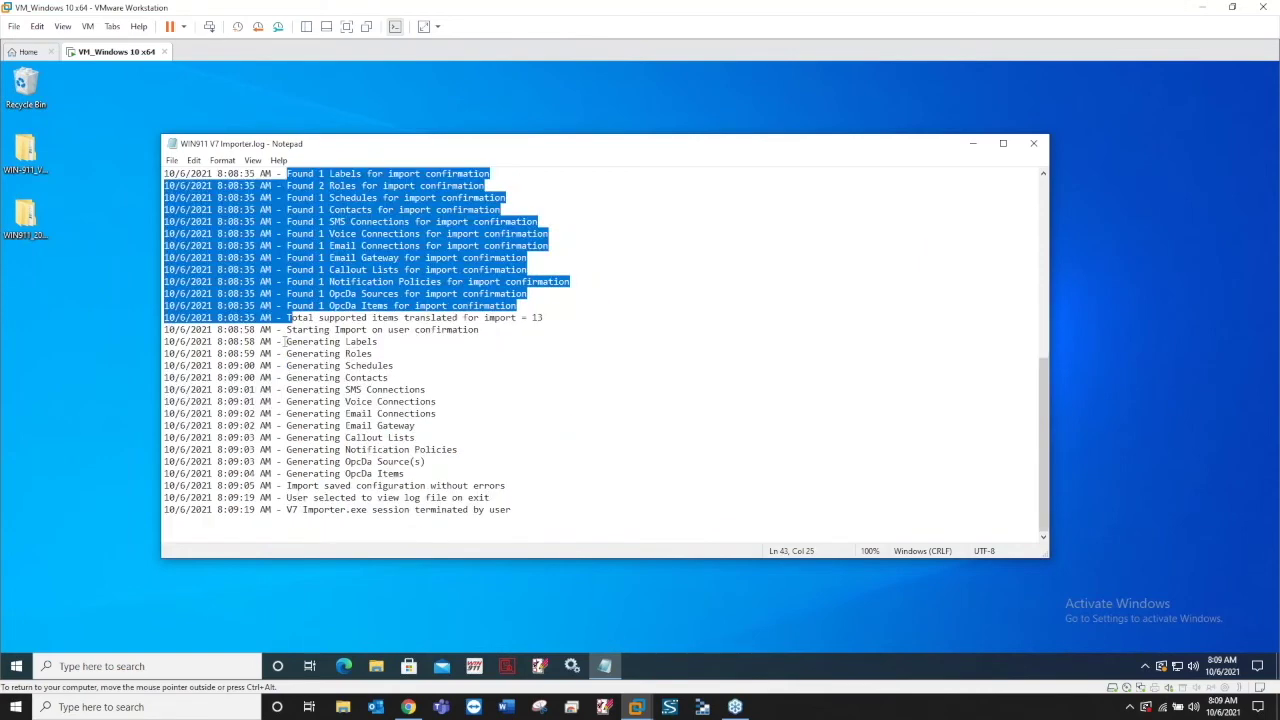
drag(286, 341, 297, 495)
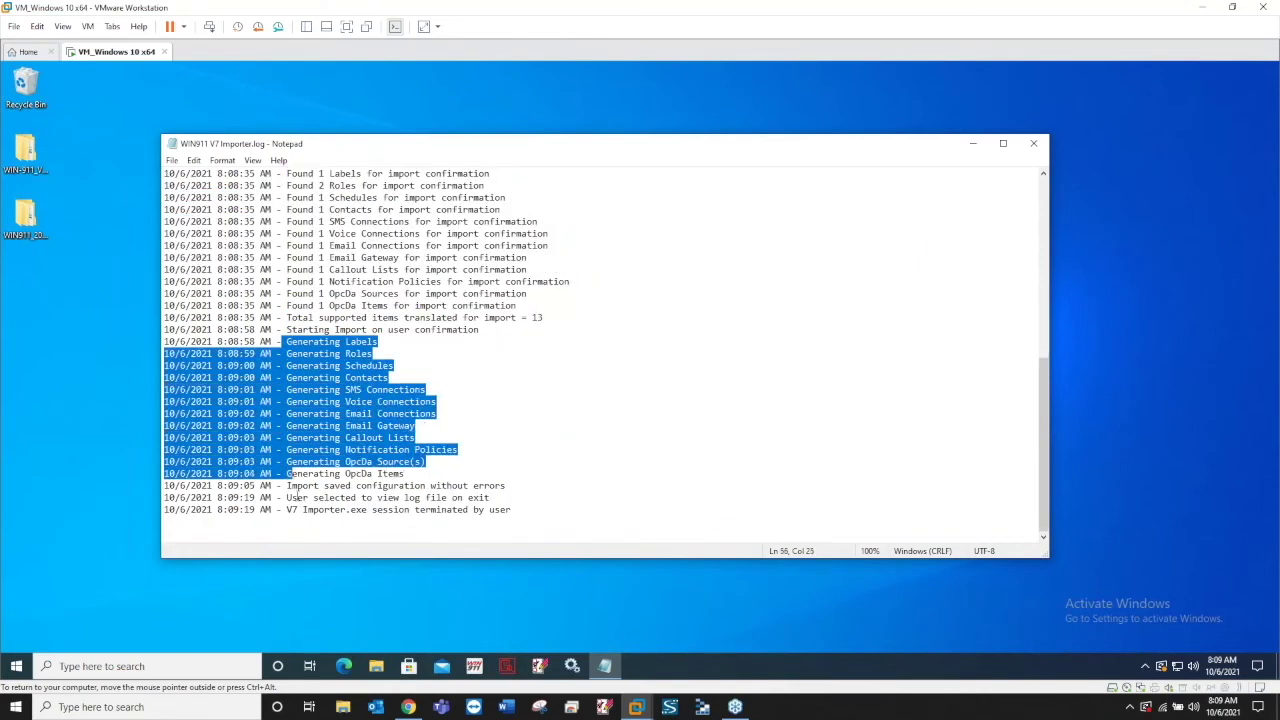
click(408, 509)
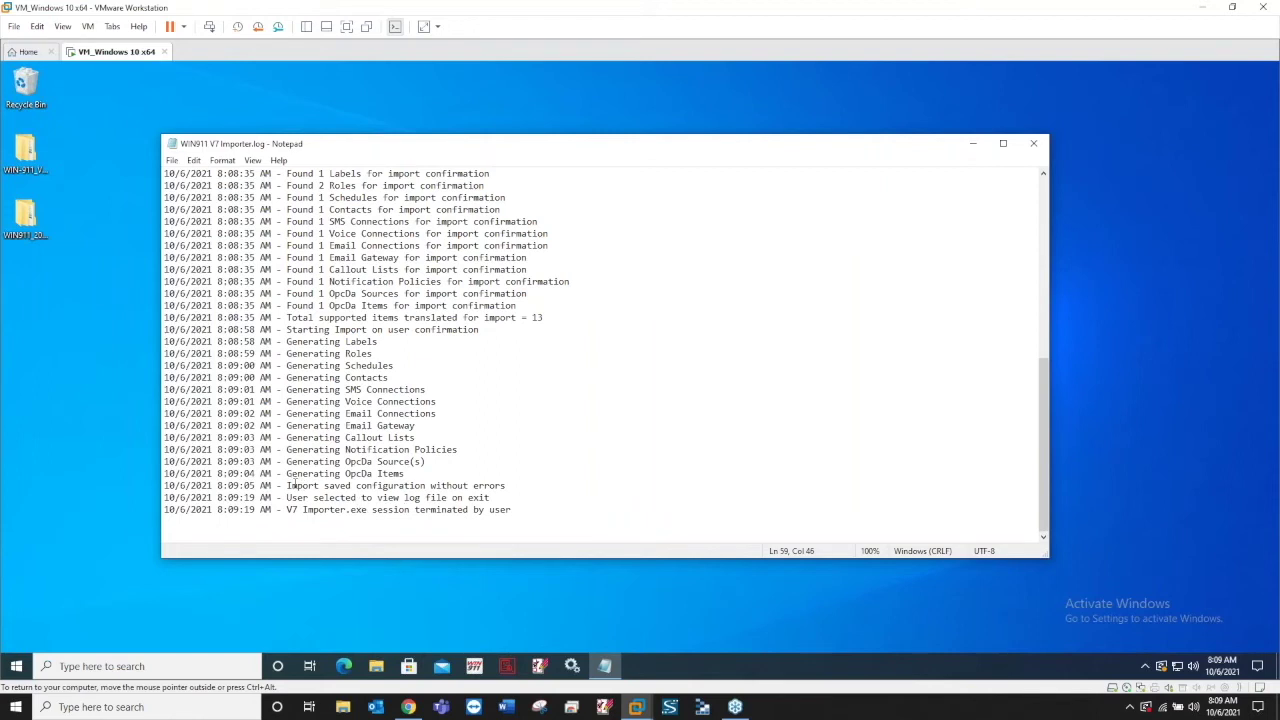
drag(288, 485, 540, 484)
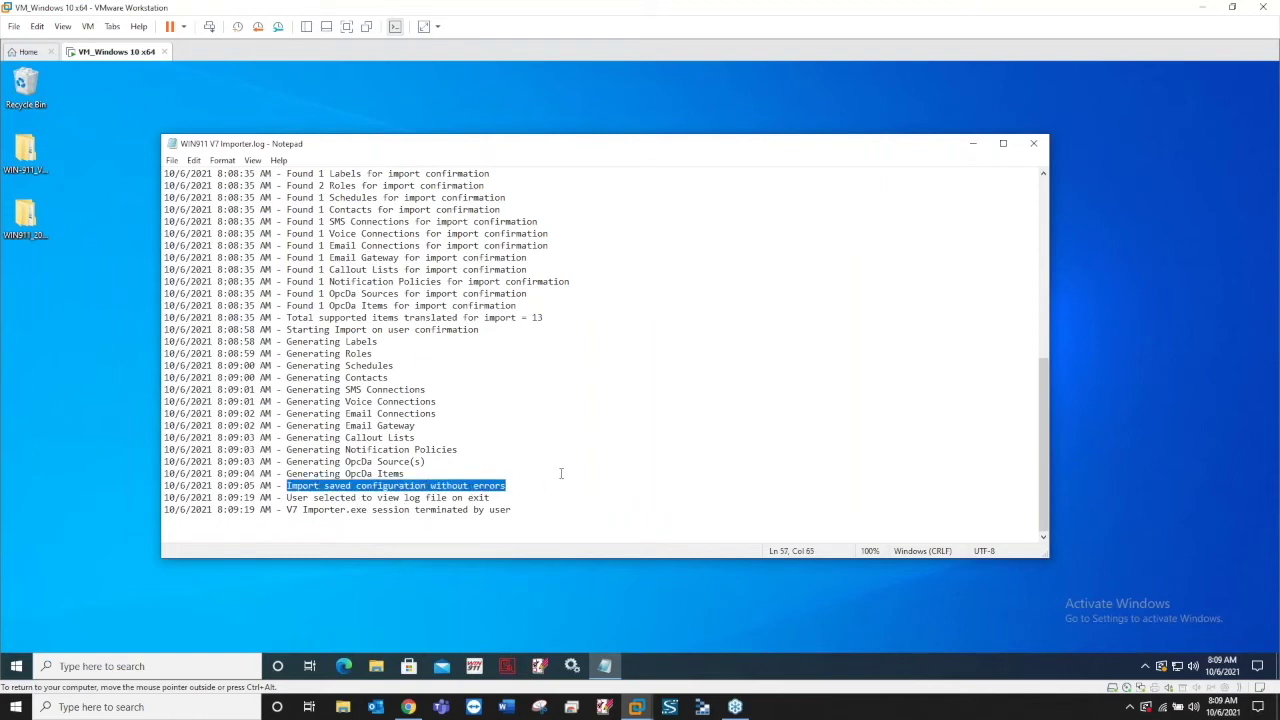
Close the importer log and relaunch the WIN-911 V7 Importer from the Start menu's WIN-911 group
click(1033, 143)
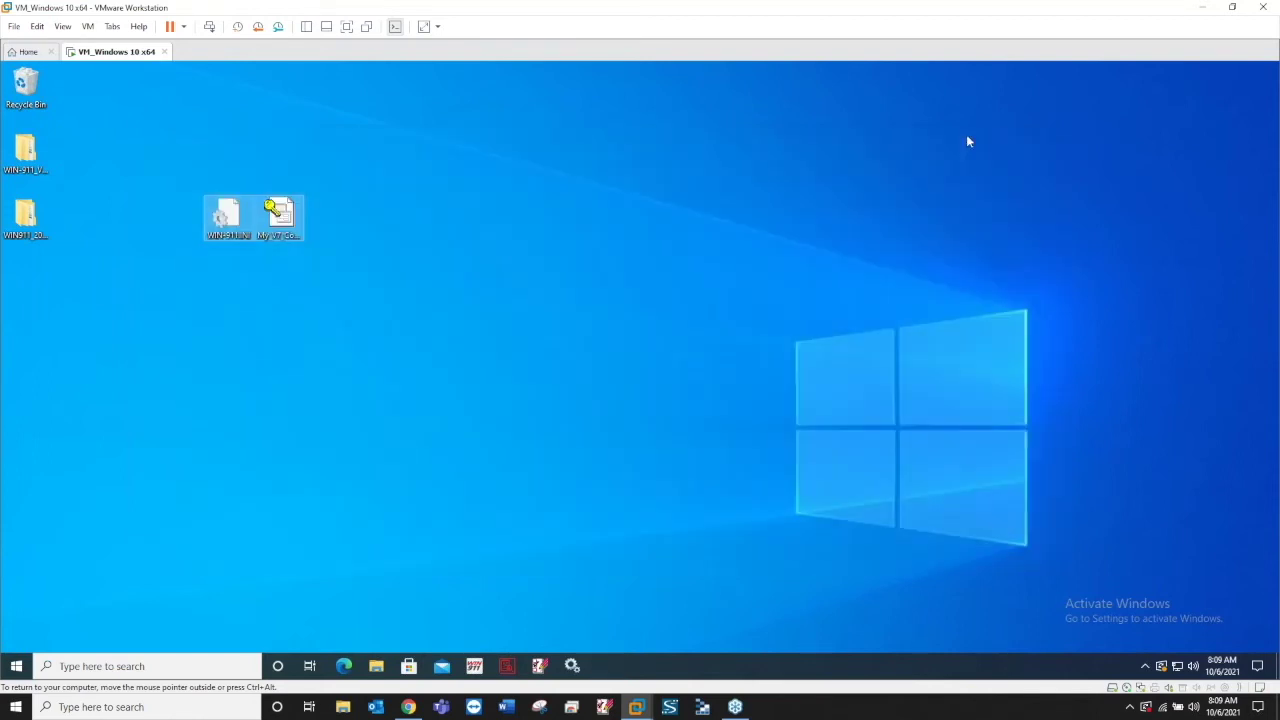
click(423, 339)
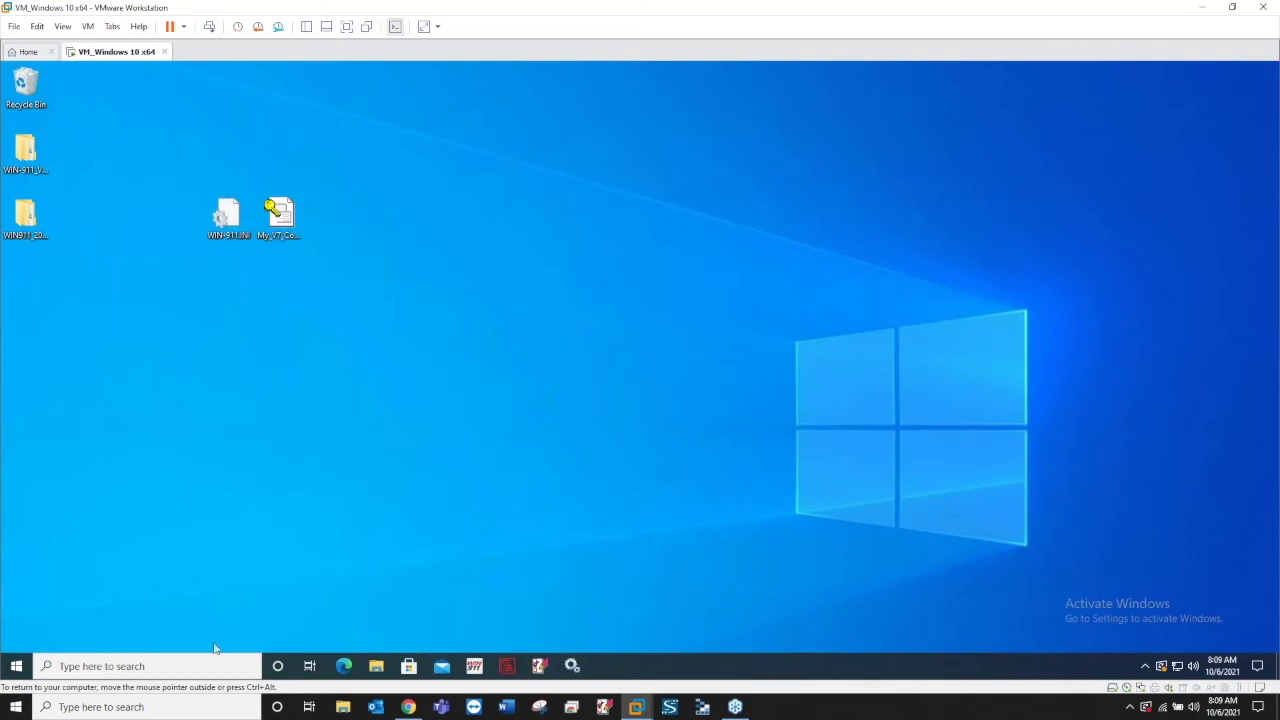
click(16, 666)
scroll(85, 415, down, 5)
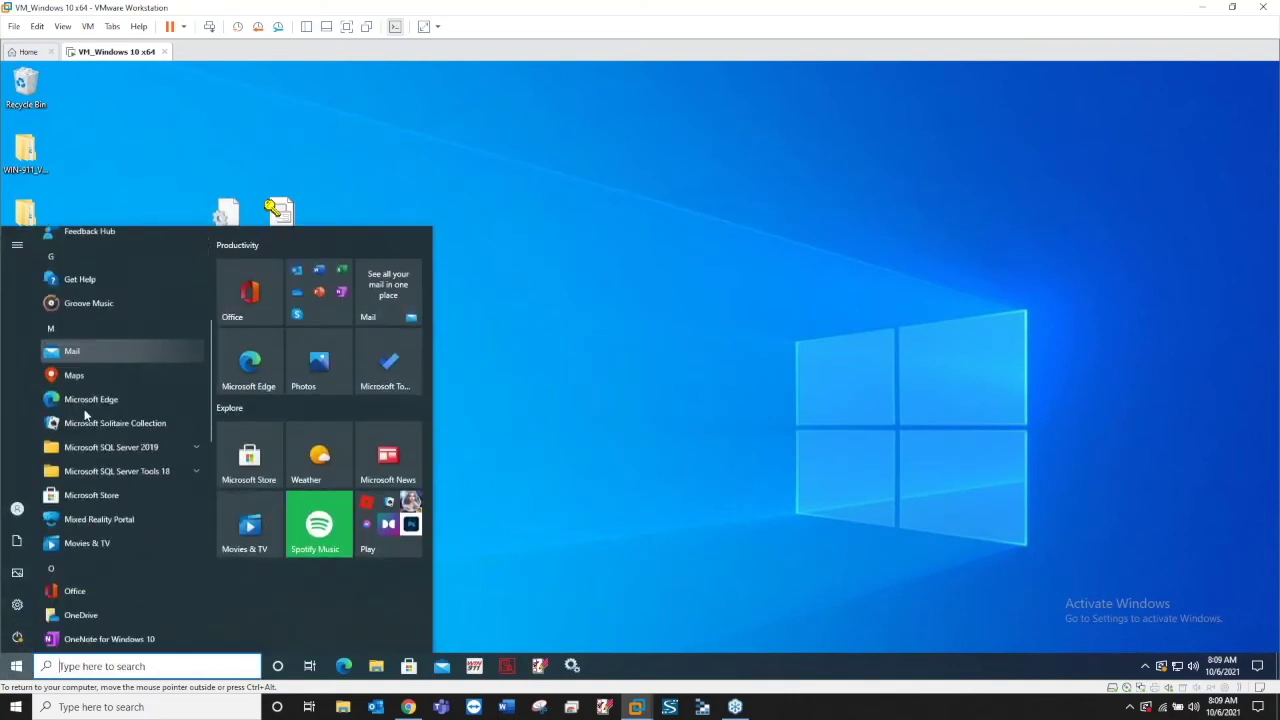
scroll(85, 415, down, 5)
click(119, 427)
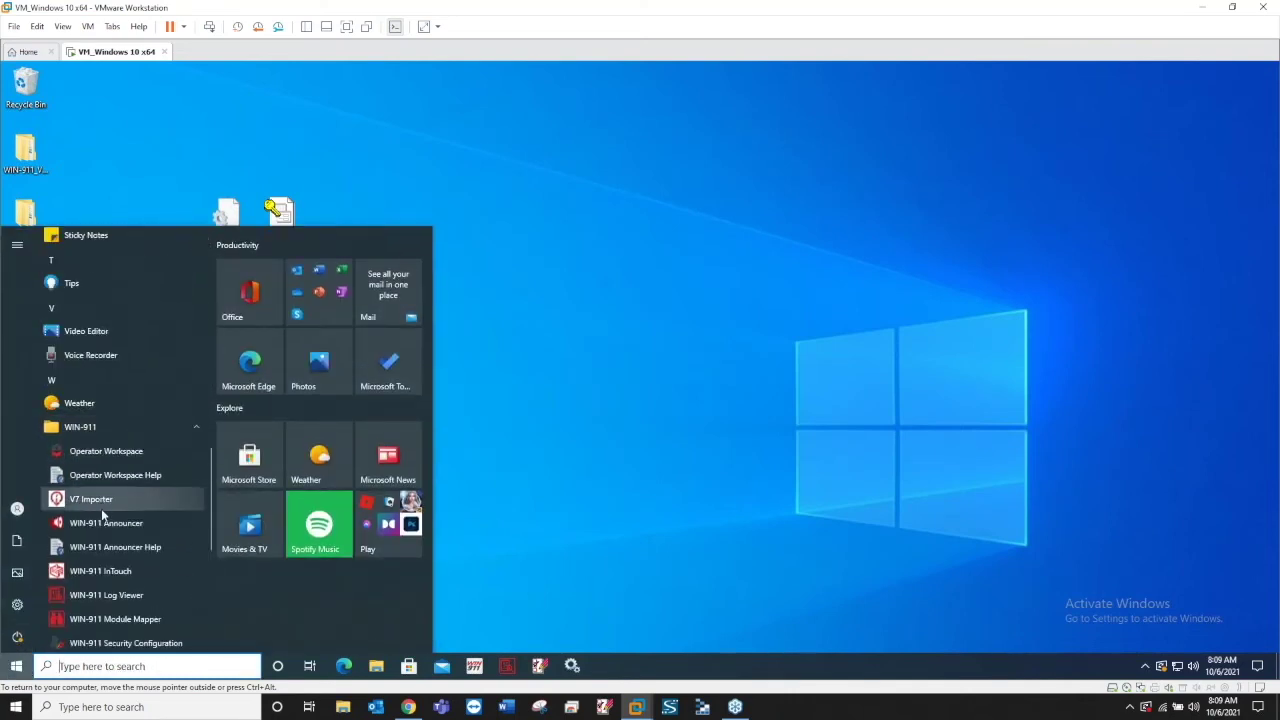
click(566, 354)
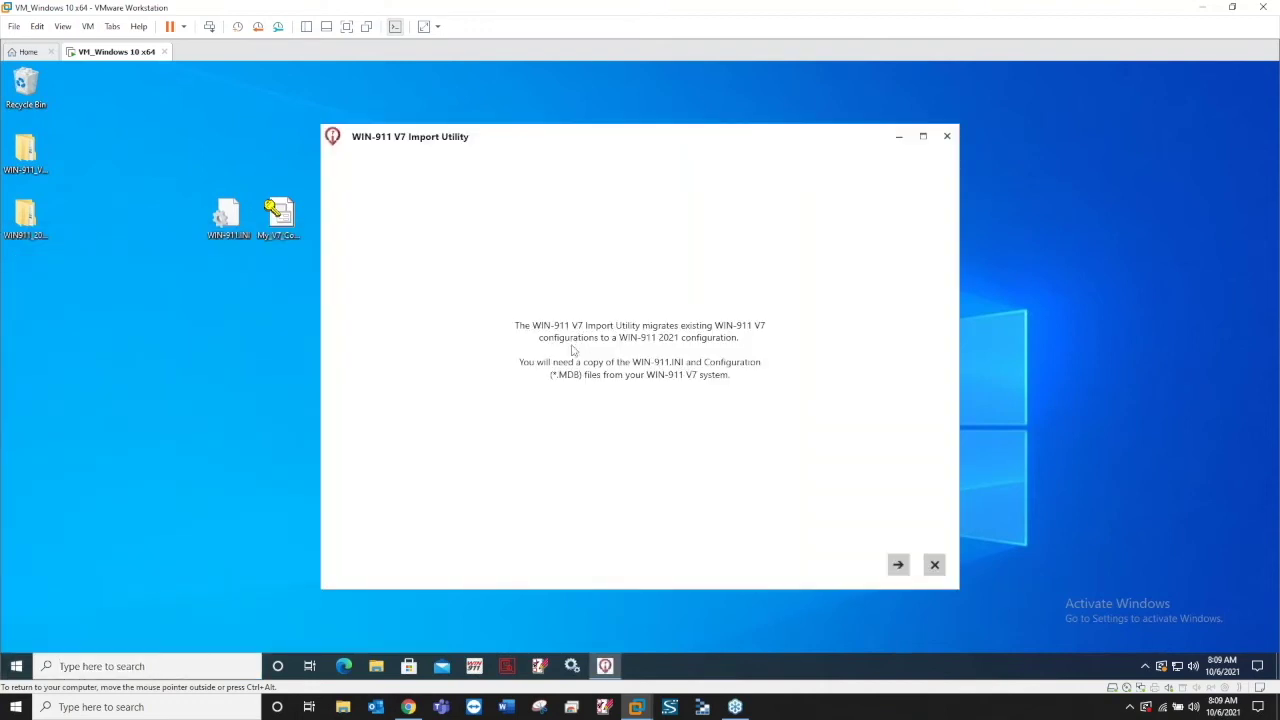
click(898, 566)
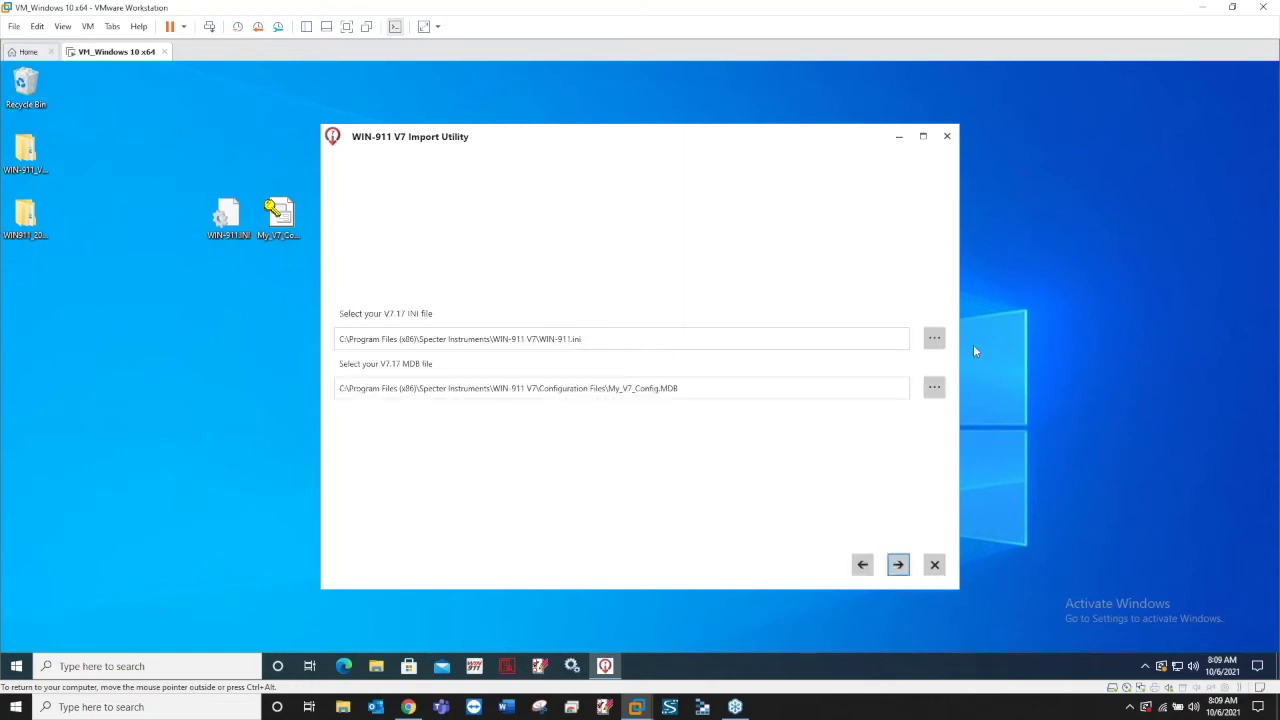
Select the Desktop WIN-911.INI and My_V7_Config.MDB as import sources and advance to Ready to Import
click(933, 341)
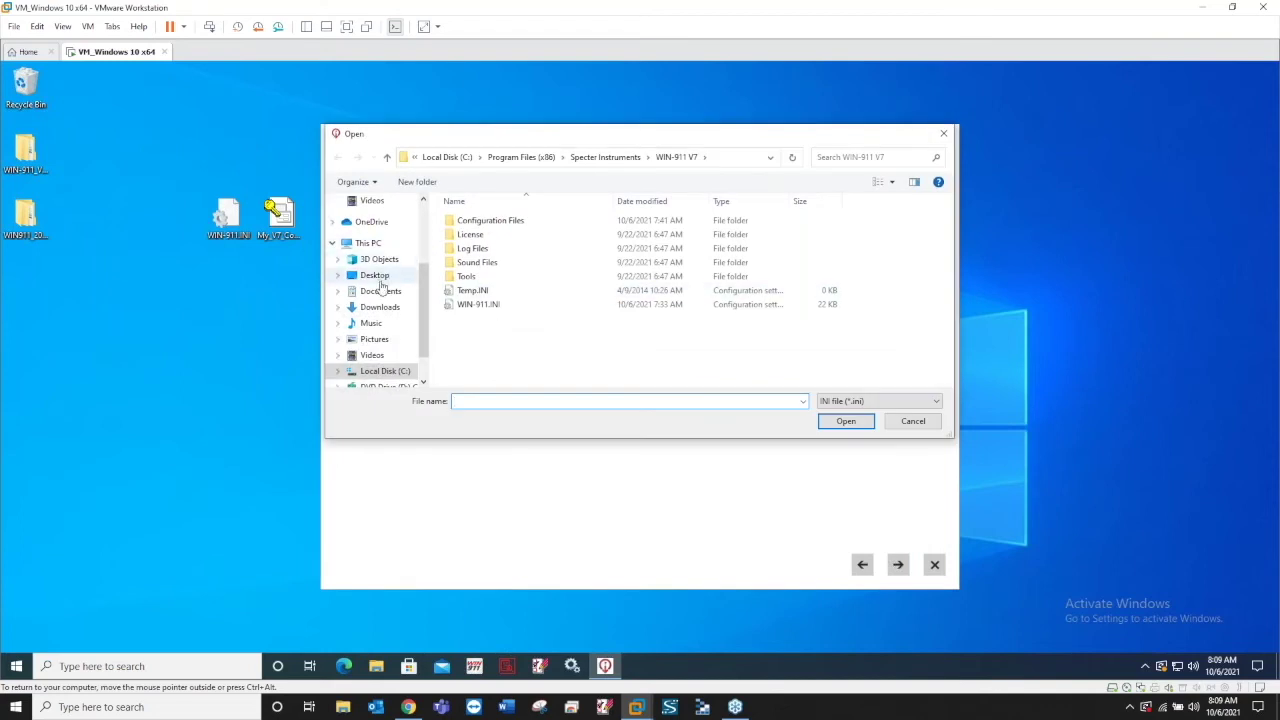
click(378, 279)
click(480, 248)
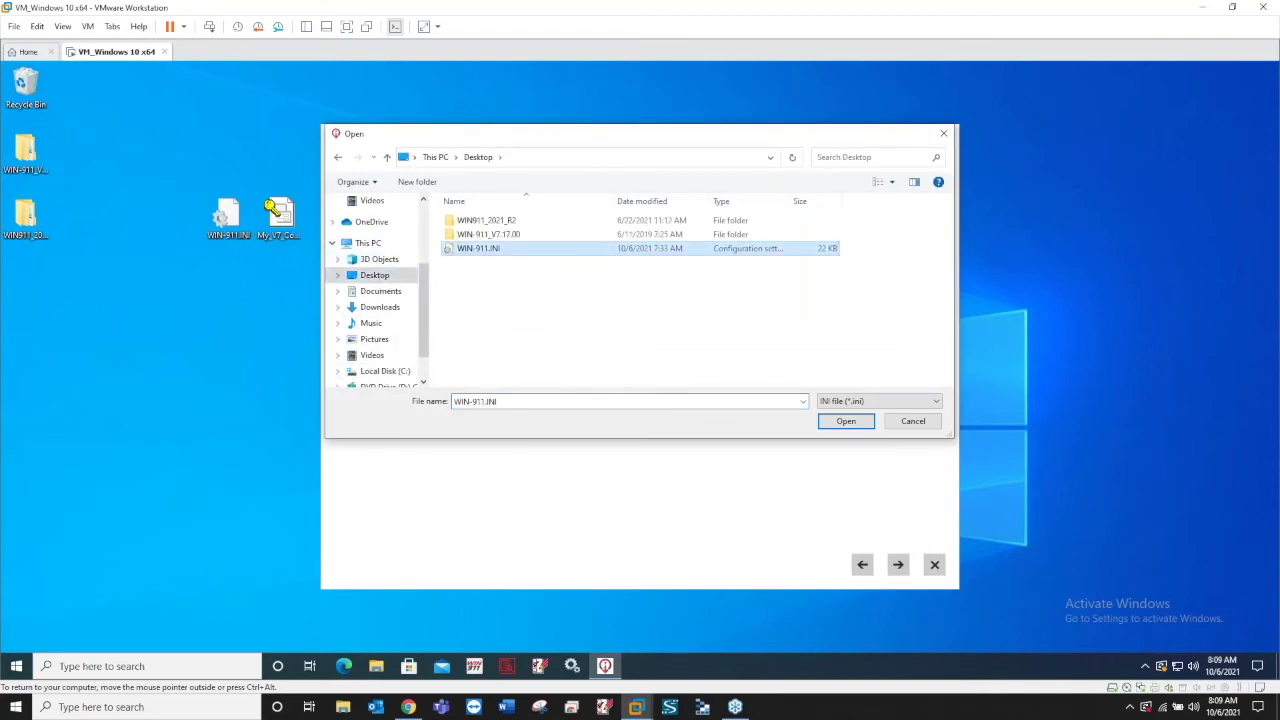
click(858, 423)
click(933, 388)
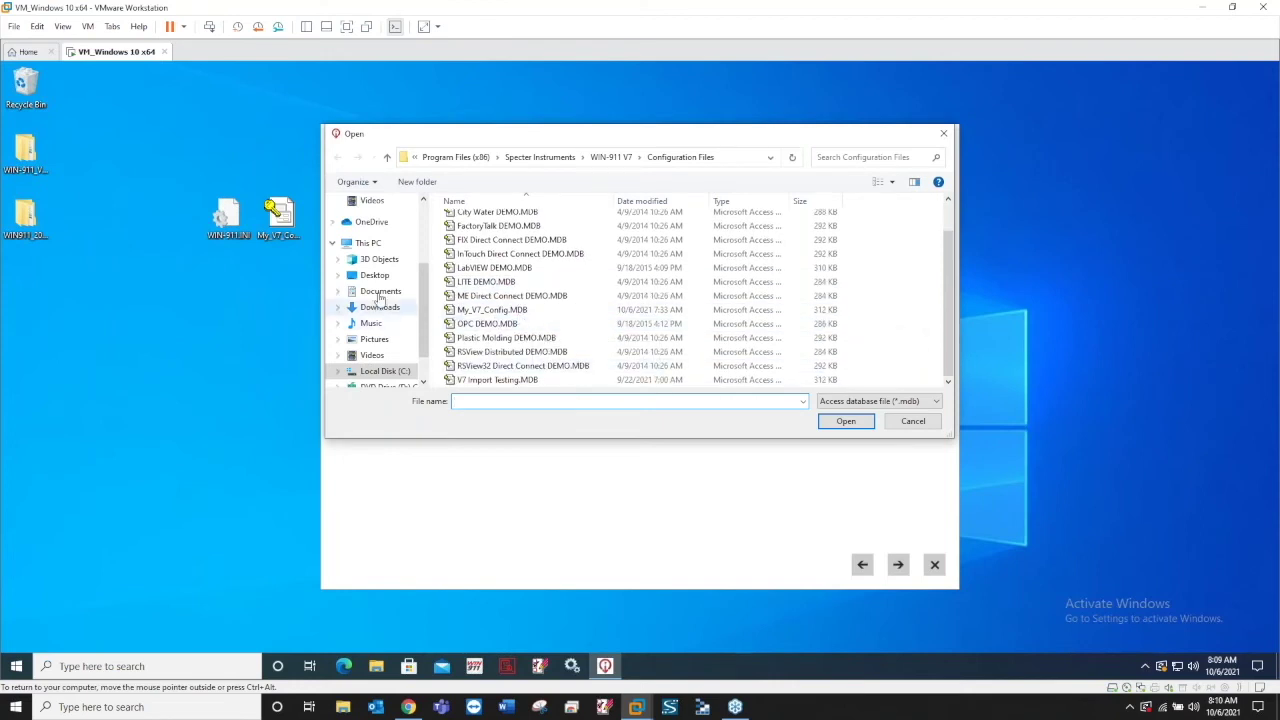
click(362, 243)
click(376, 275)
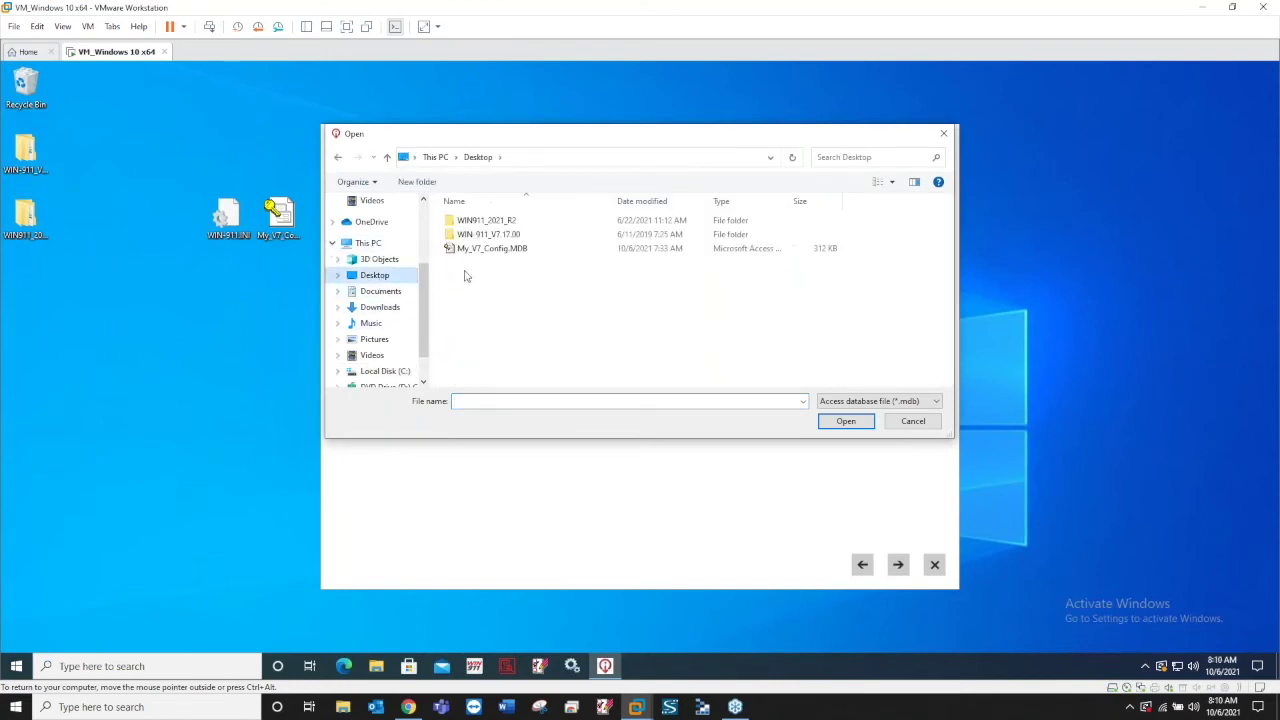
click(490, 249)
click(846, 420)
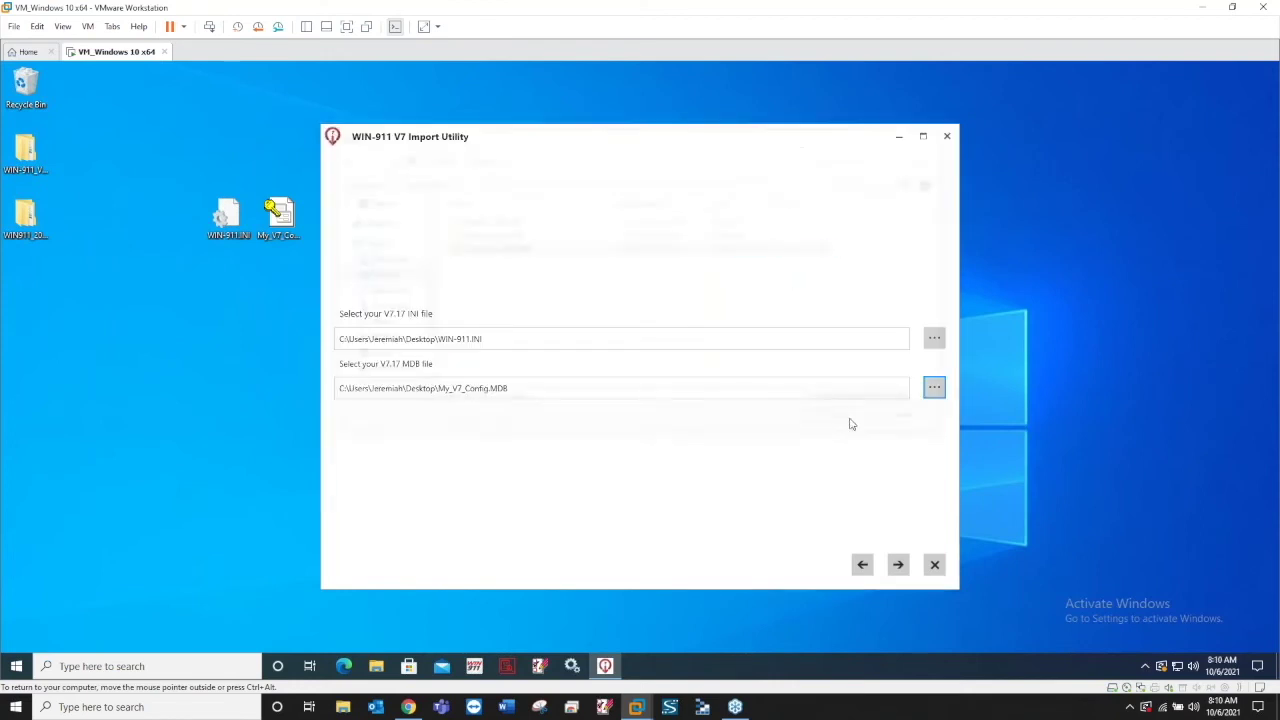
click(898, 564)
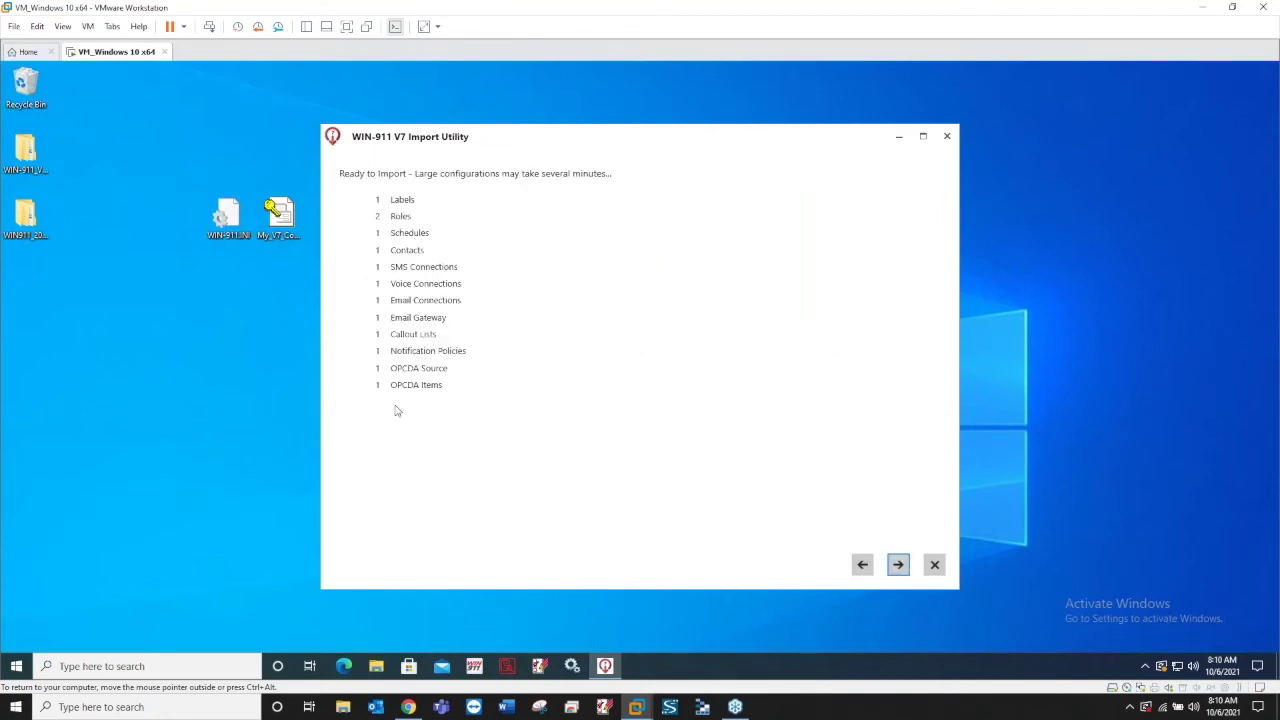
Run the repeat import, review its duplicate-name errors, and finish with View Log File ticked
click(898, 564)
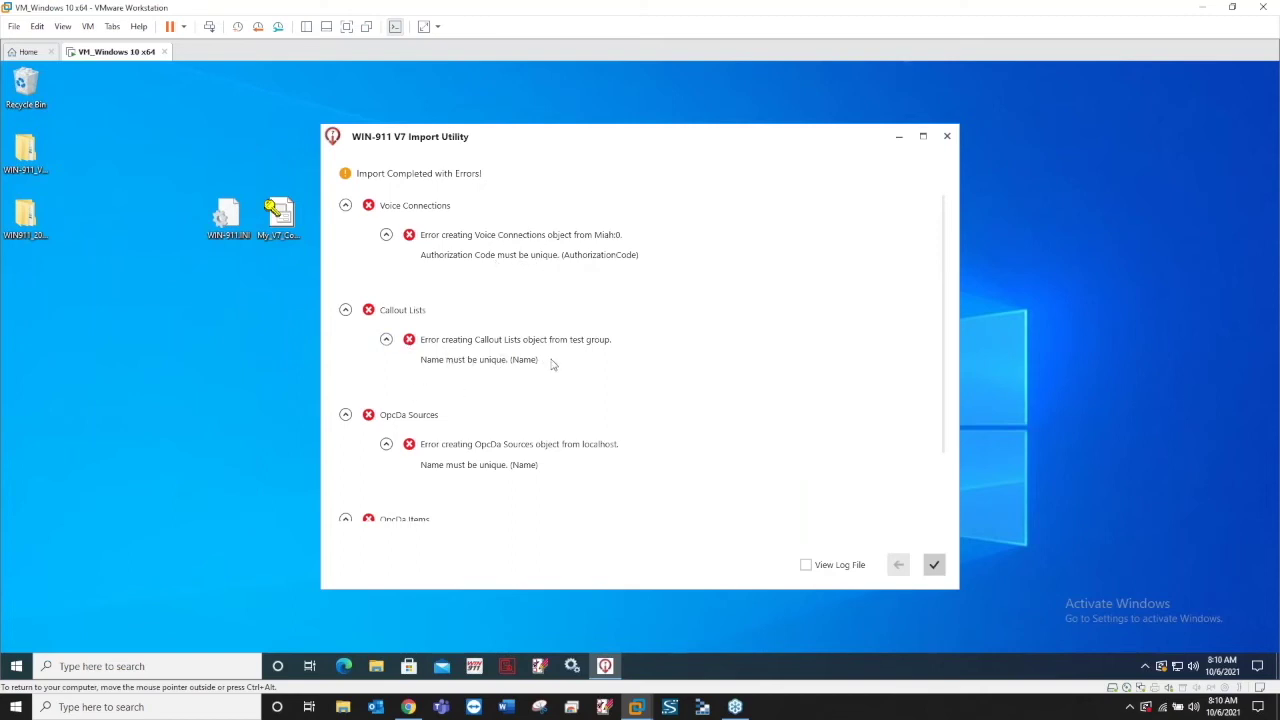
scroll(484, 428, down, 1)
scroll(386, 376, down, 1)
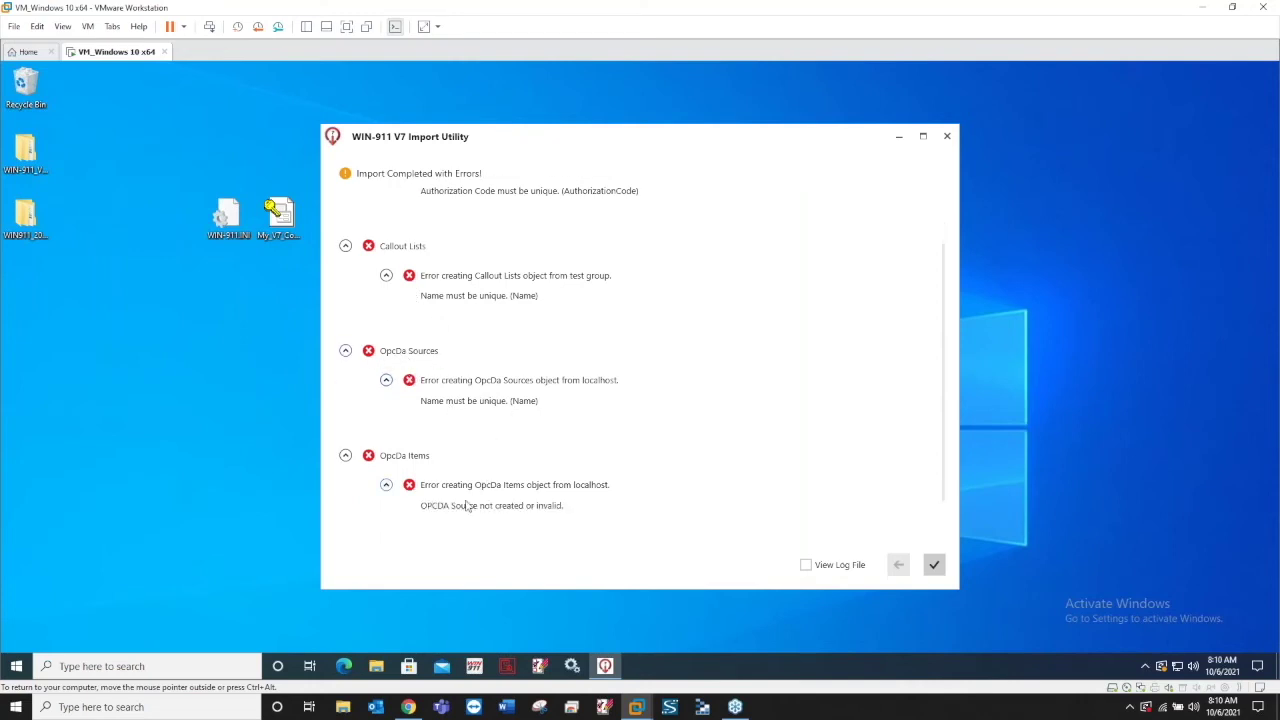
scroll(490, 455, up, 2)
scroll(463, 387, down, 2)
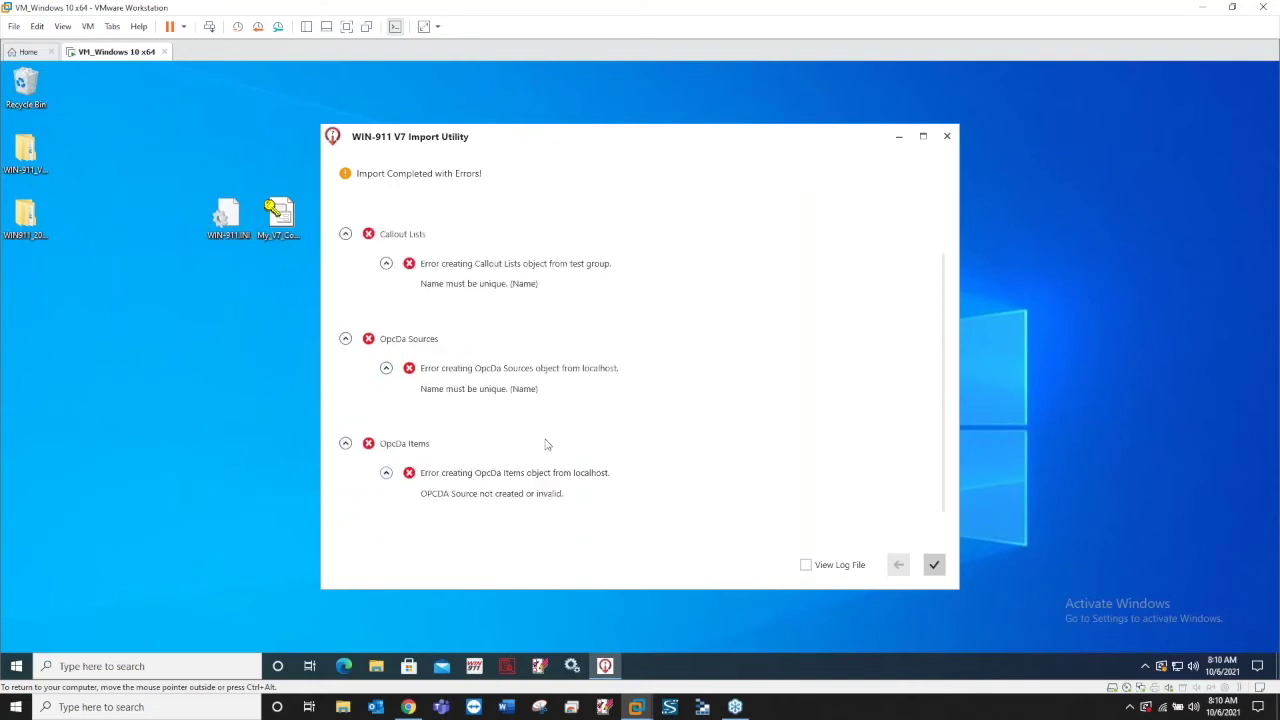
click(808, 566)
click(933, 566)
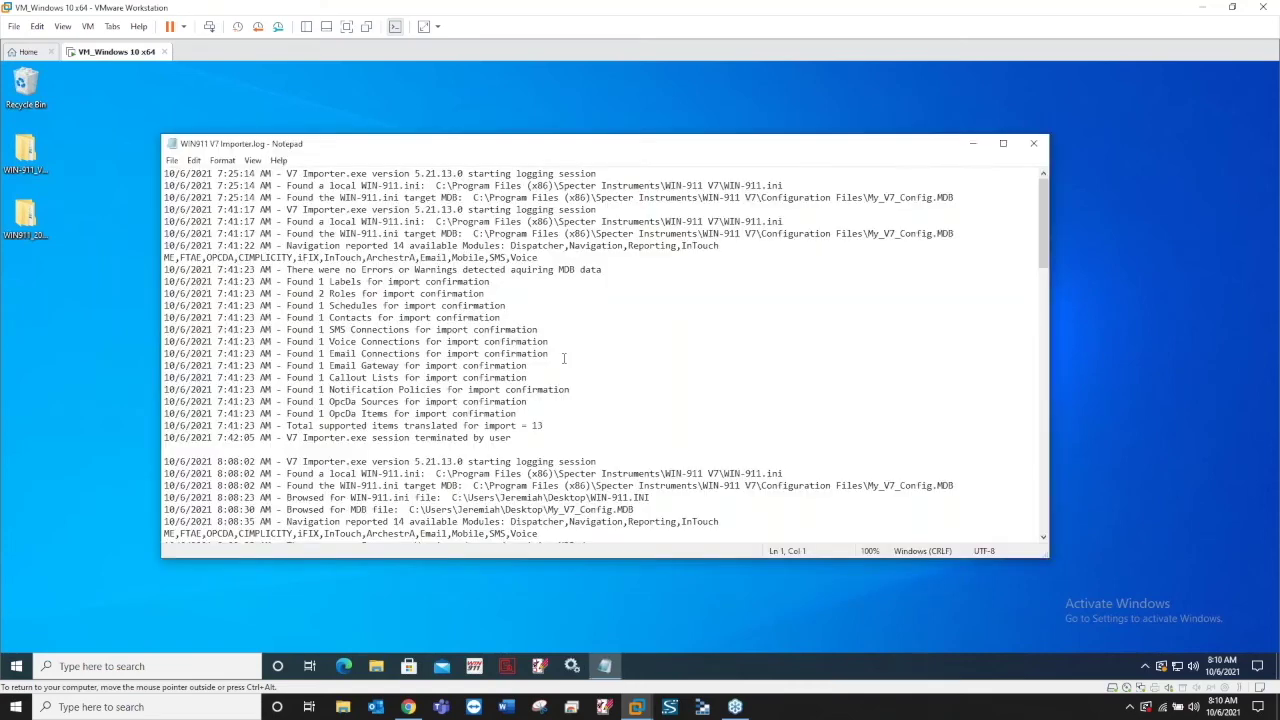
Highlight the 'Authorization Code must be unique' and 'Name must be unique' errors at the log's end, then close Notepad
scroll(531, 347, down, 3)
scroll(531, 347, down, 11)
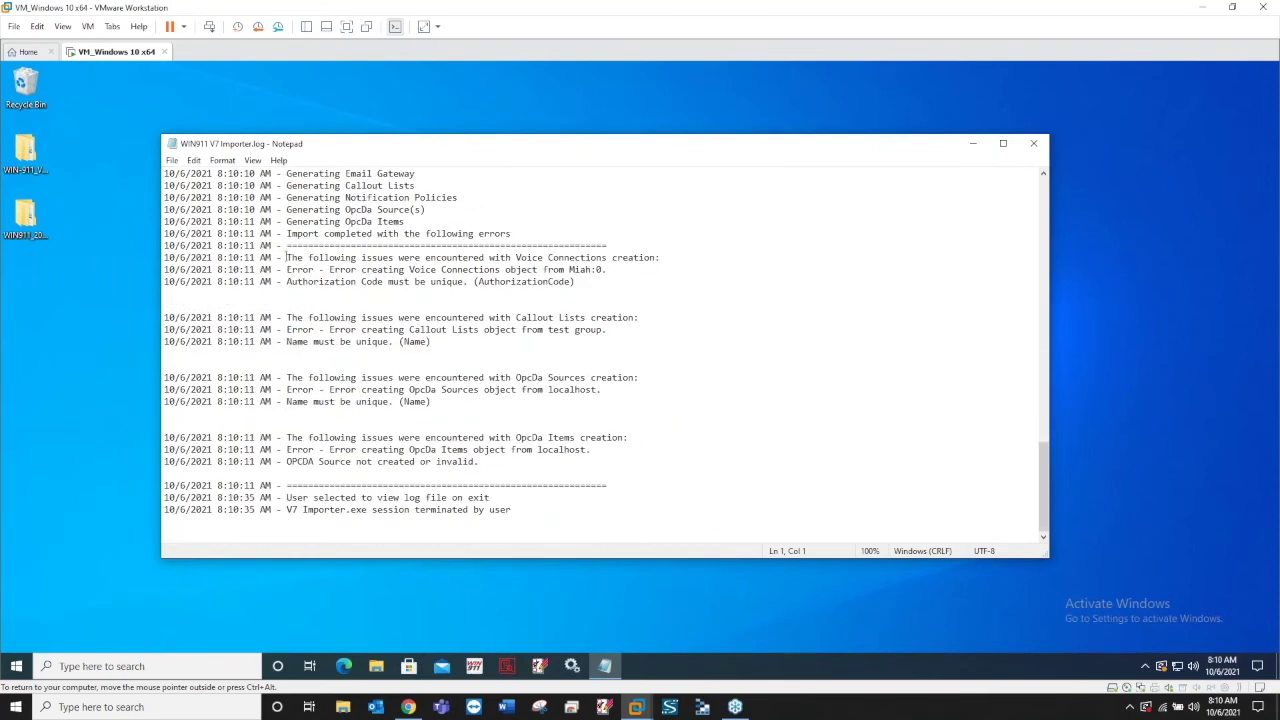
drag(287, 281, 468, 282)
drag(290, 341, 432, 341)
drag(432, 401, 344, 401)
click(328, 471)
click(1033, 143)
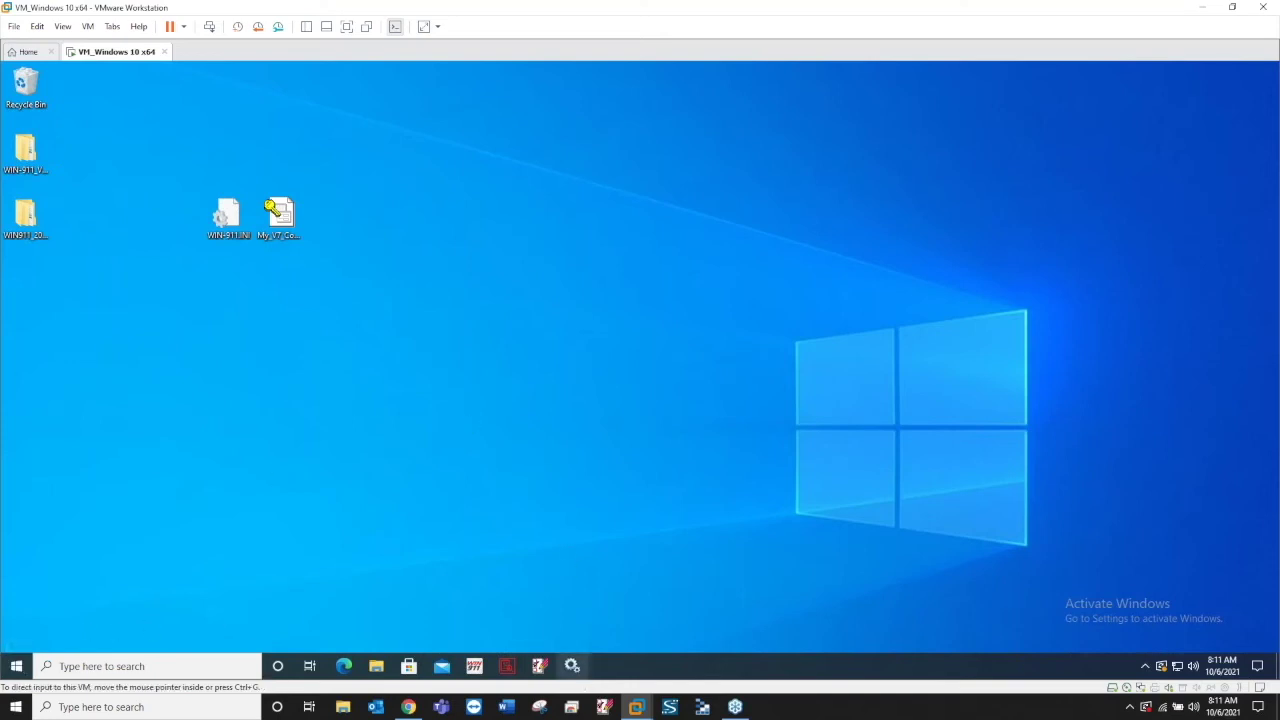
Open Services, jump to the WIN-911 entries with 'win', and step through their log-on accounts
click(572, 665)
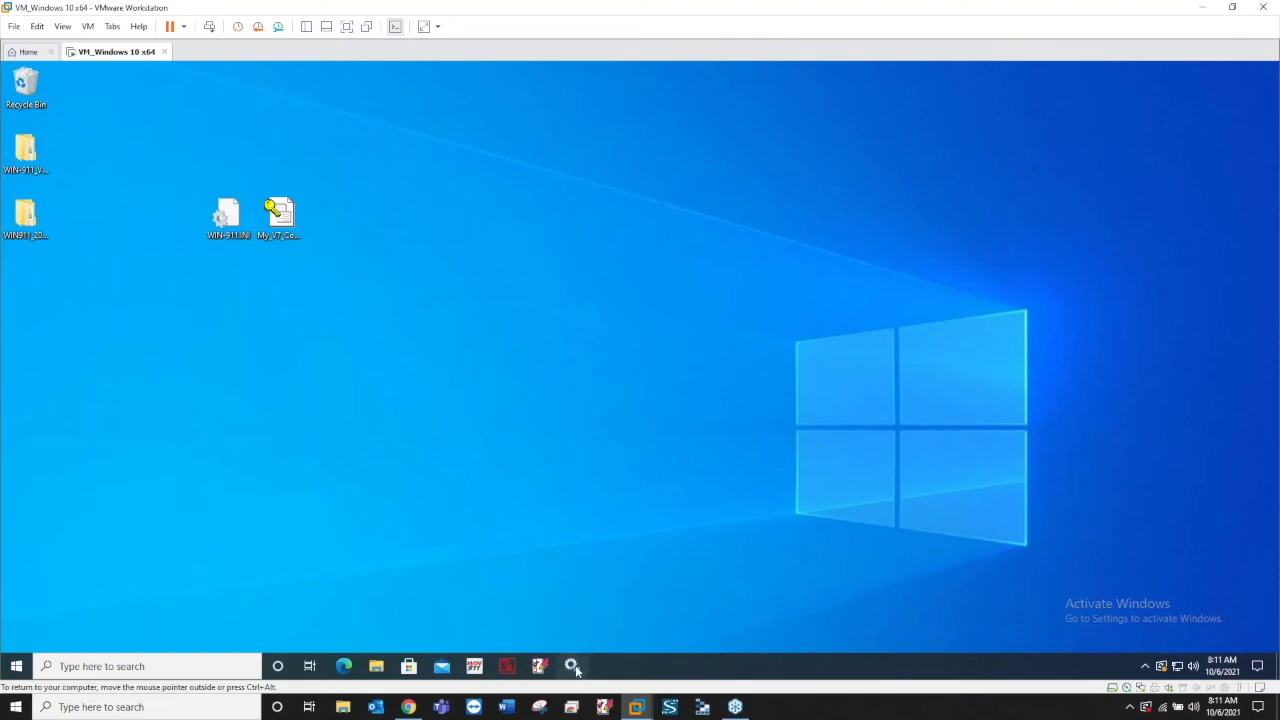
click(748, 300)
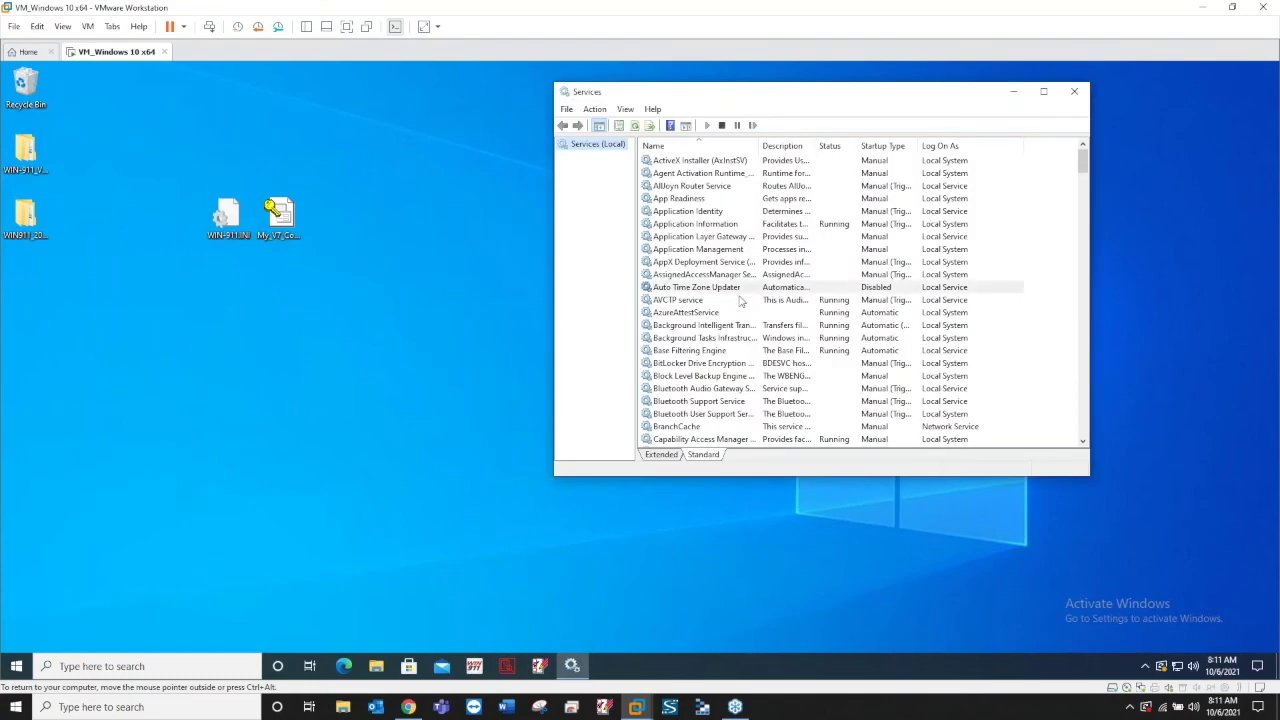
text(win)
key(Down)
key(Down)
key(Down)
key(Down)
key(Down)
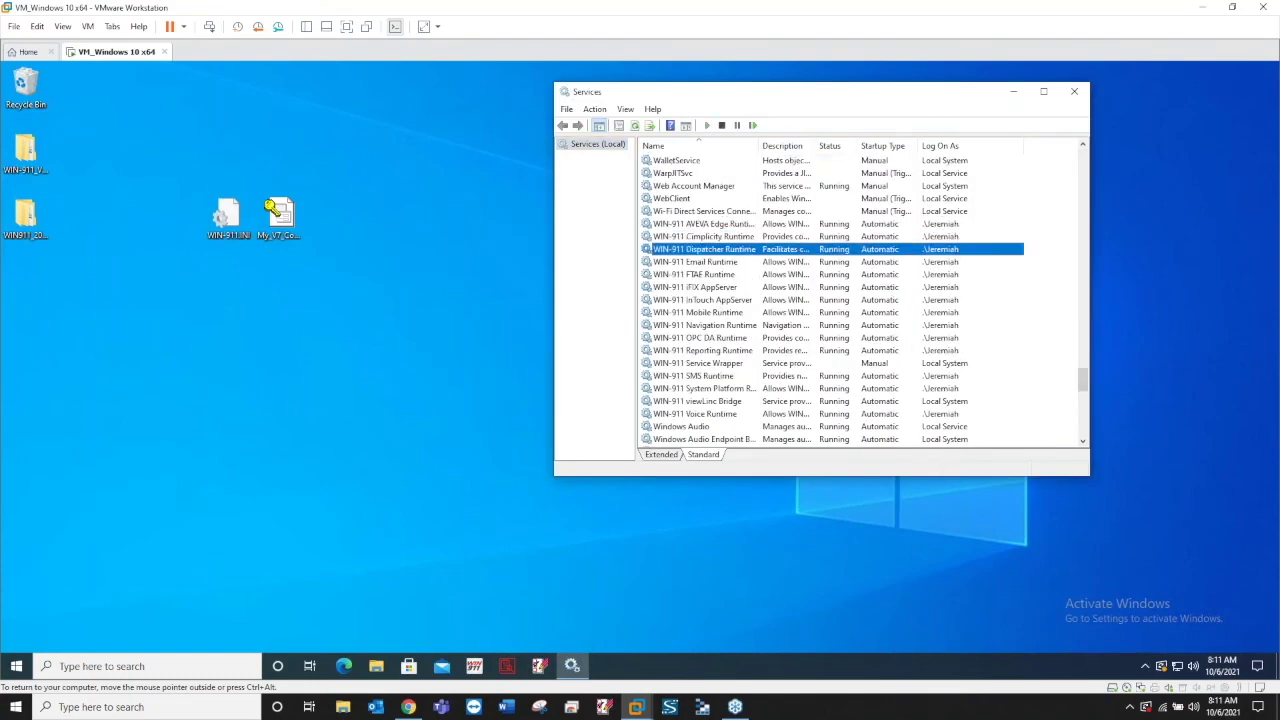
key(Down)
key(Down)
key(Down)
key(Down)
key(Down)
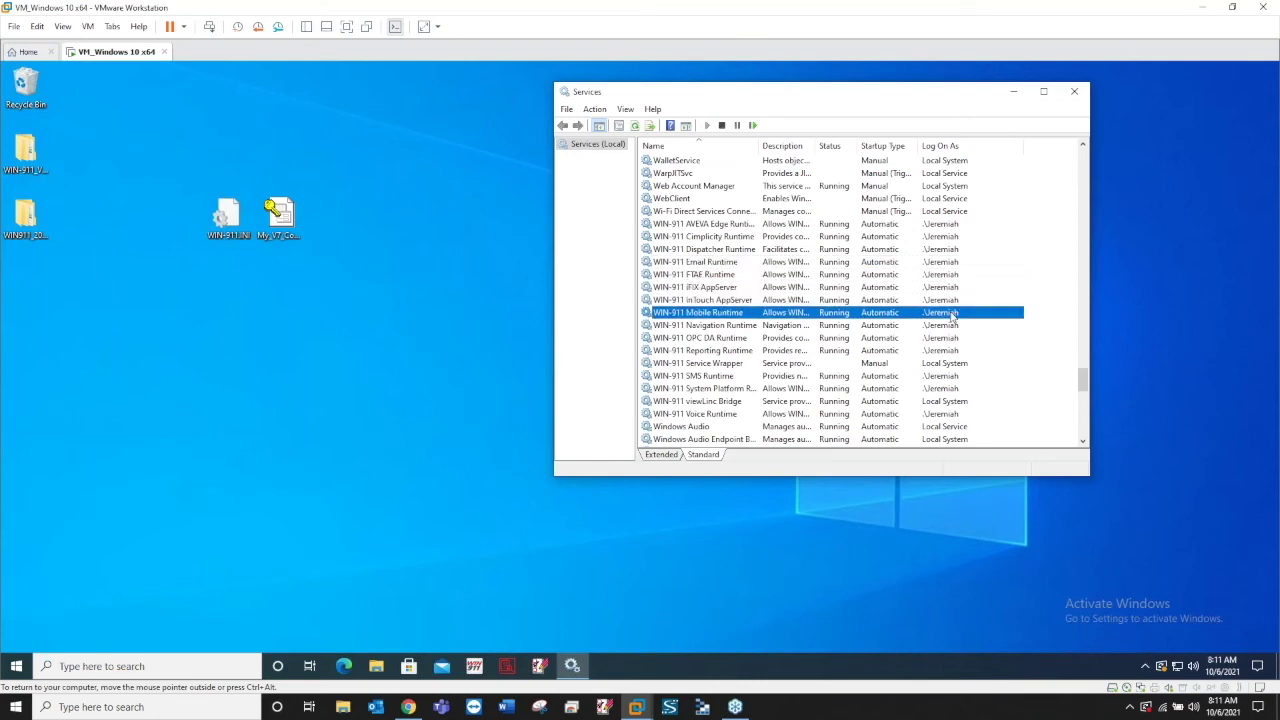
key(Up)
key(Up)
key(Up)
key(Up)
key(Up)
key(Up)
key(Up)
key(Up)
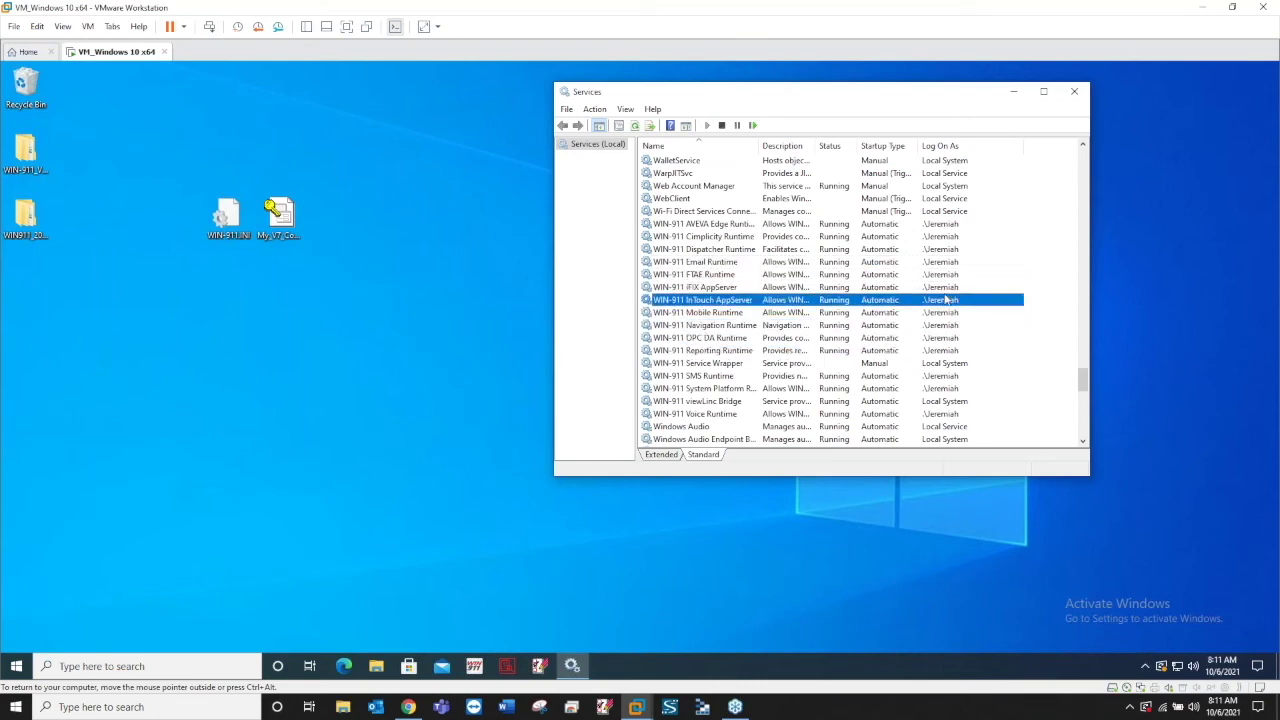
key(Up)
key(Up)
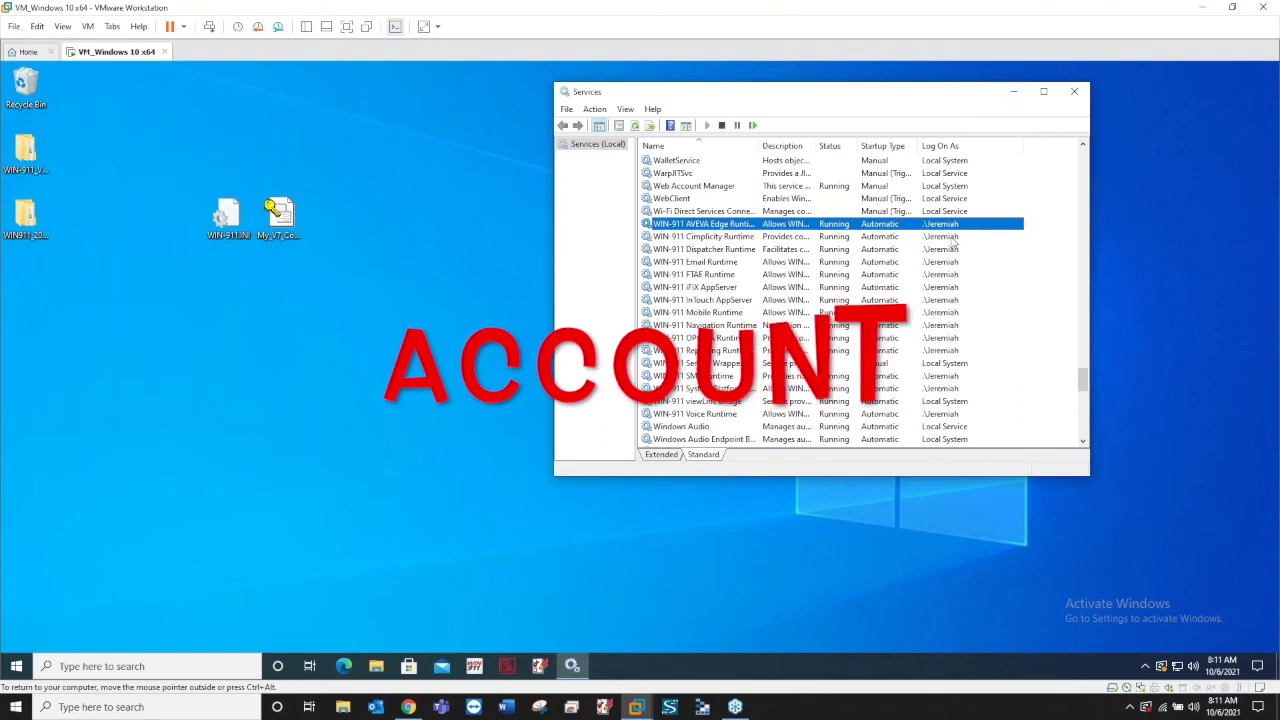
key(Down)
key(Down)
key(Down)
key(Down)
key(Down)
key(Down)
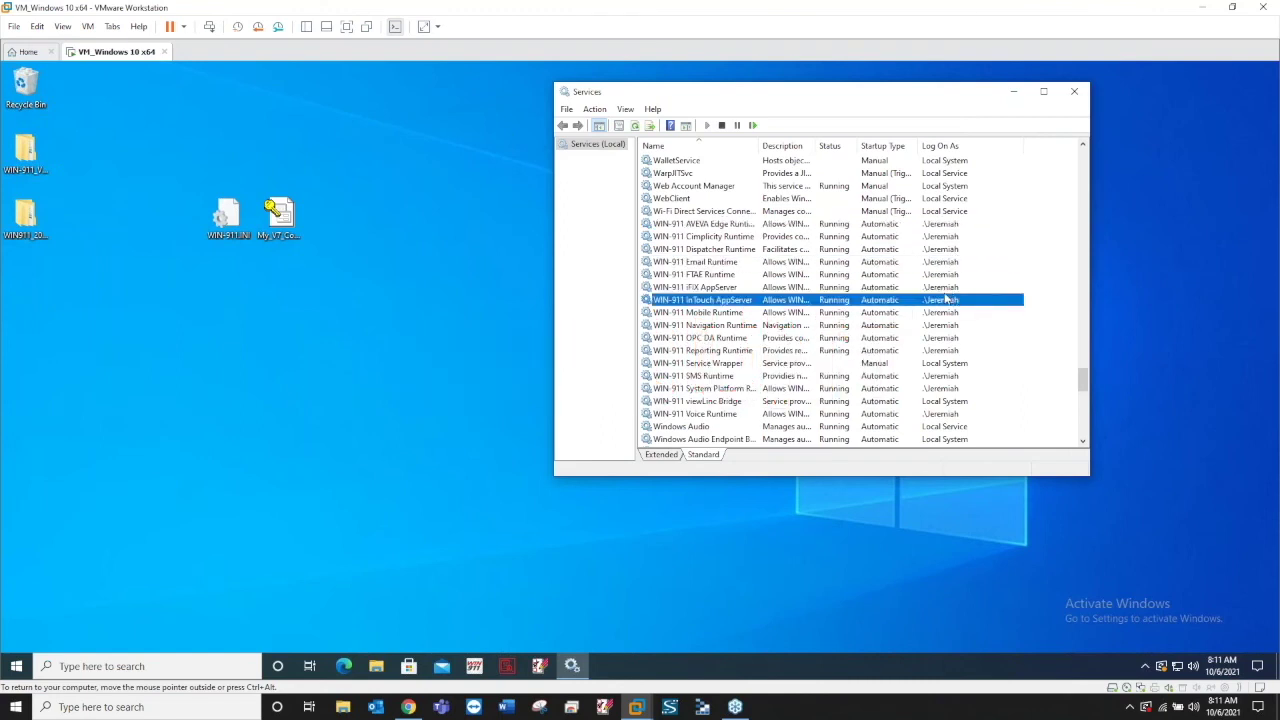
Inspect the AVEVA Edge Runtime, Dispatcher, Email and InTouch AppServer services' startup type and log-on account
click(946, 225)
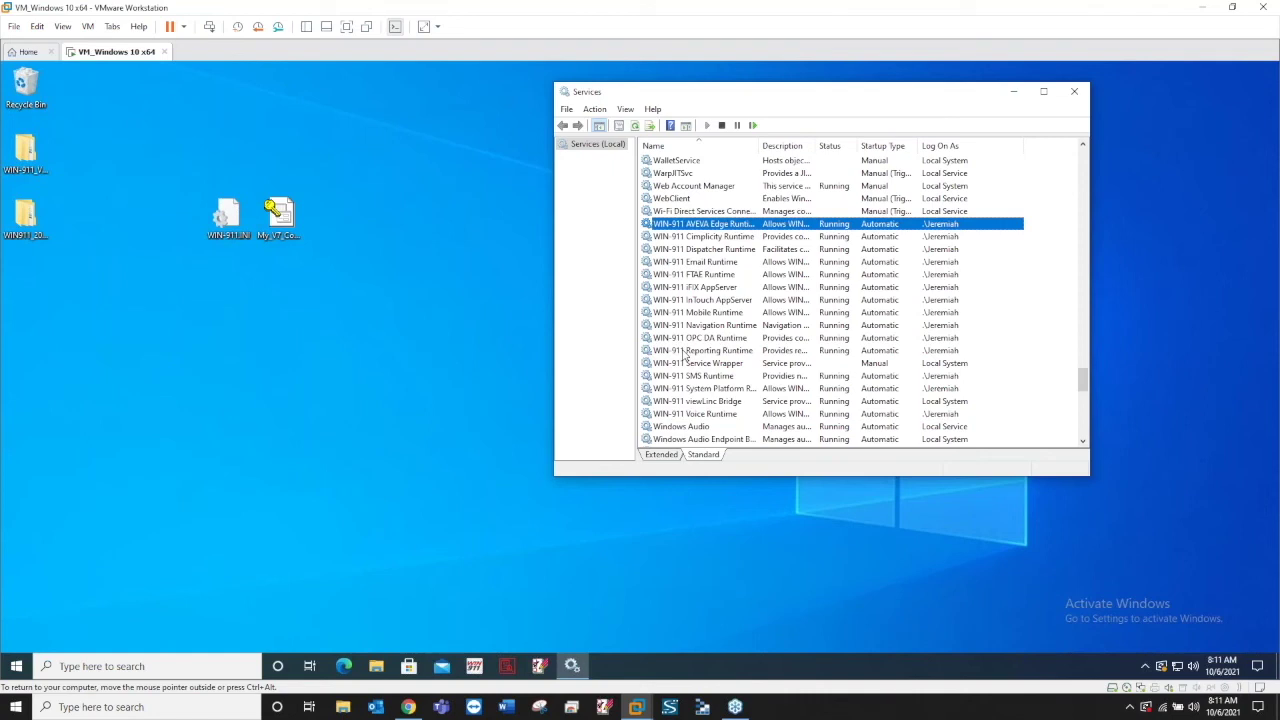
key(Down)
key(Down)
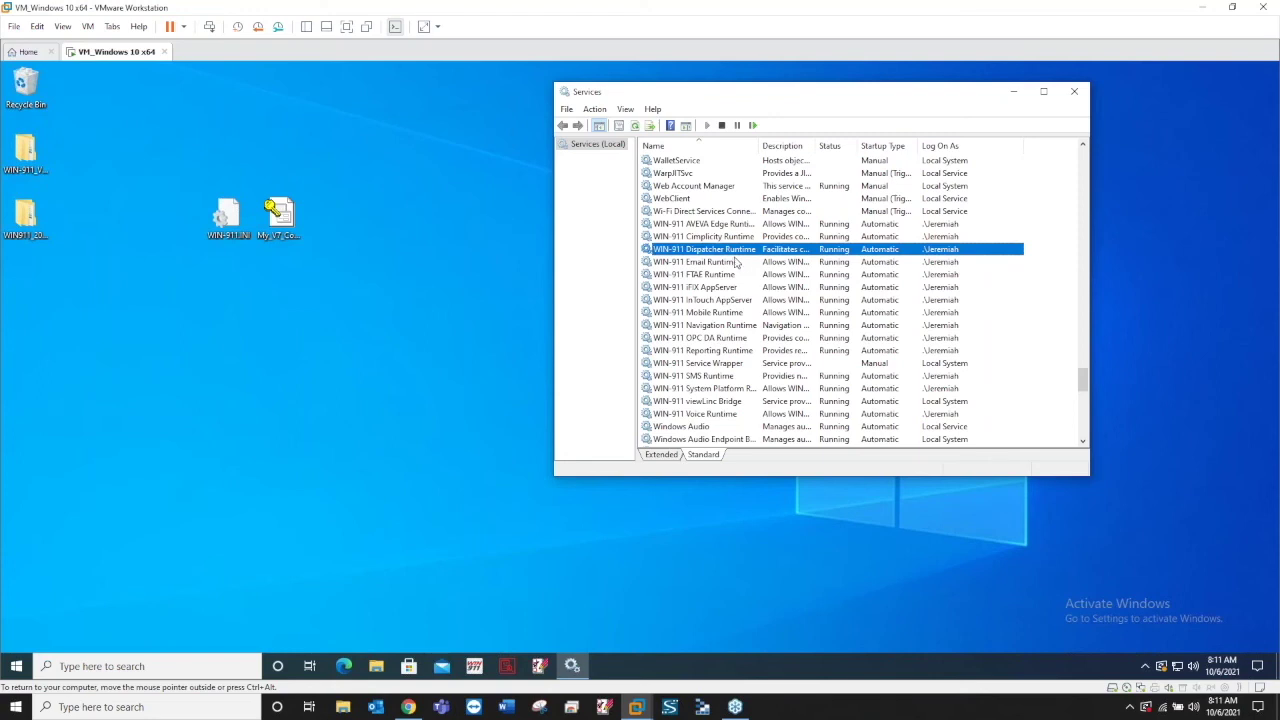
key(Down)
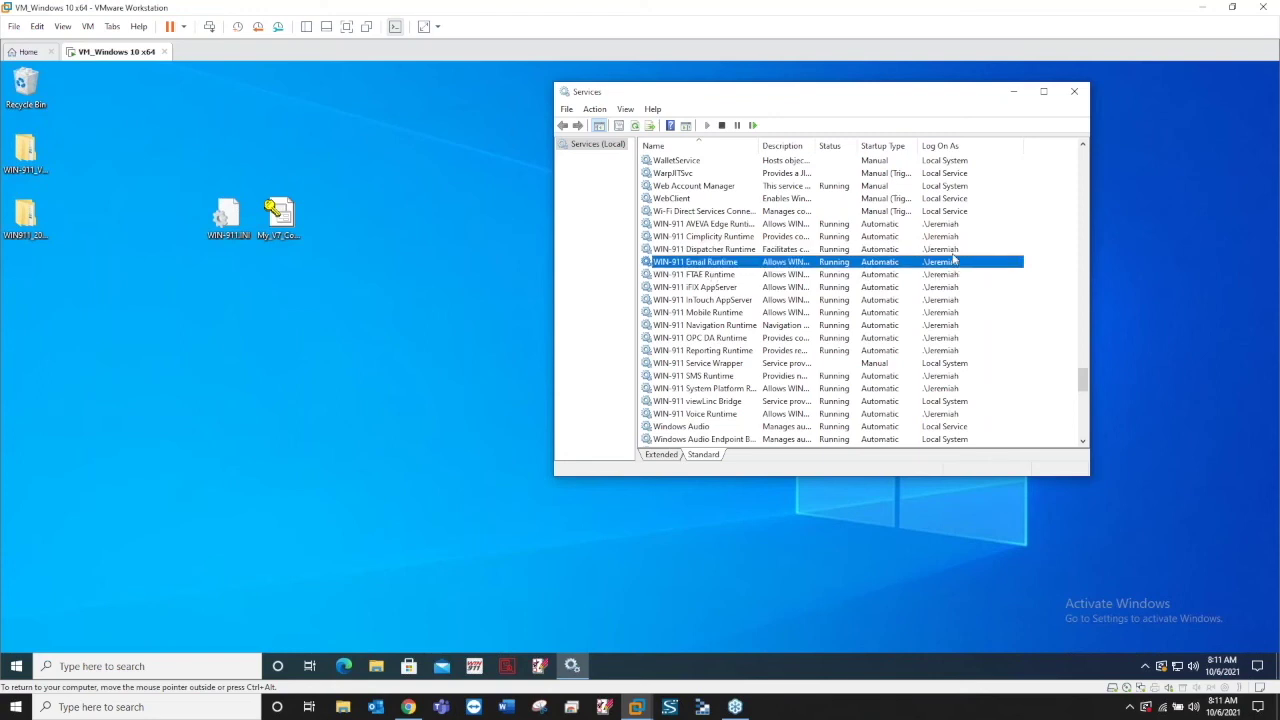
key(Up)
key(Up)
key(Up)
key(Down)
key(Down)
click(944, 302)
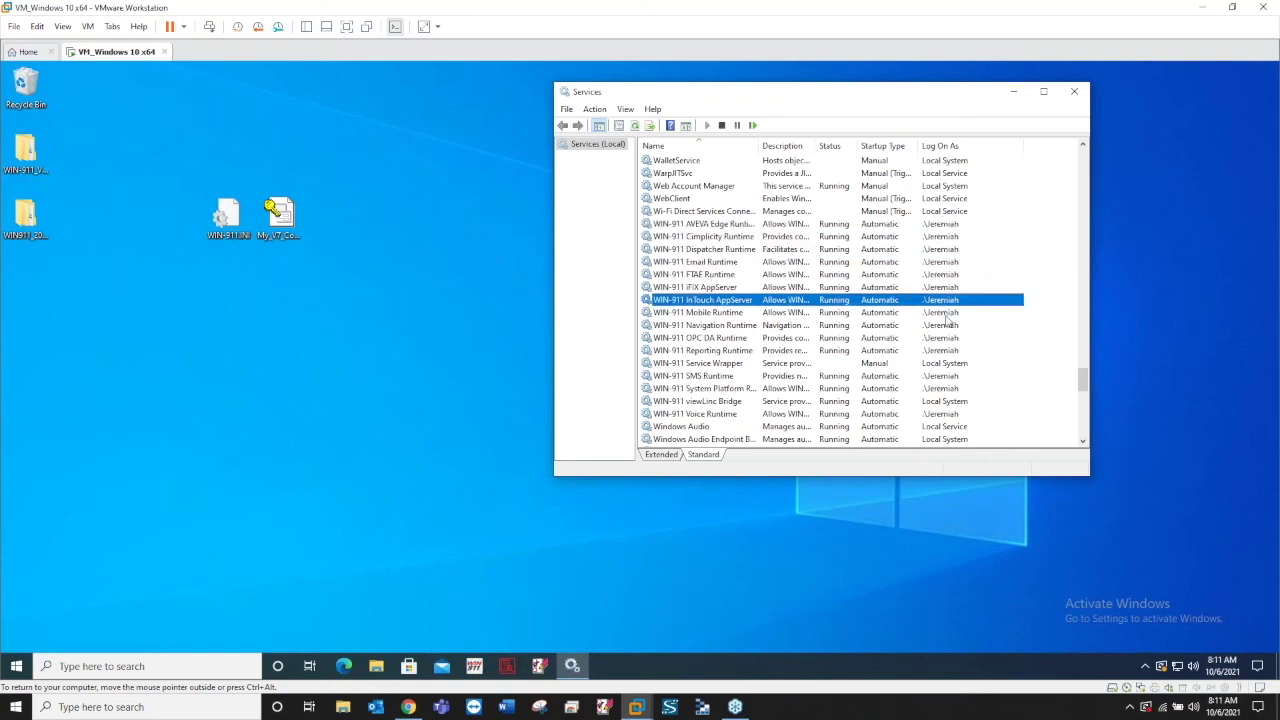
click(19, 666)
Open WIN-911 Security Configuration via 'security con', compare it beside Services, then close both windows
text(s)
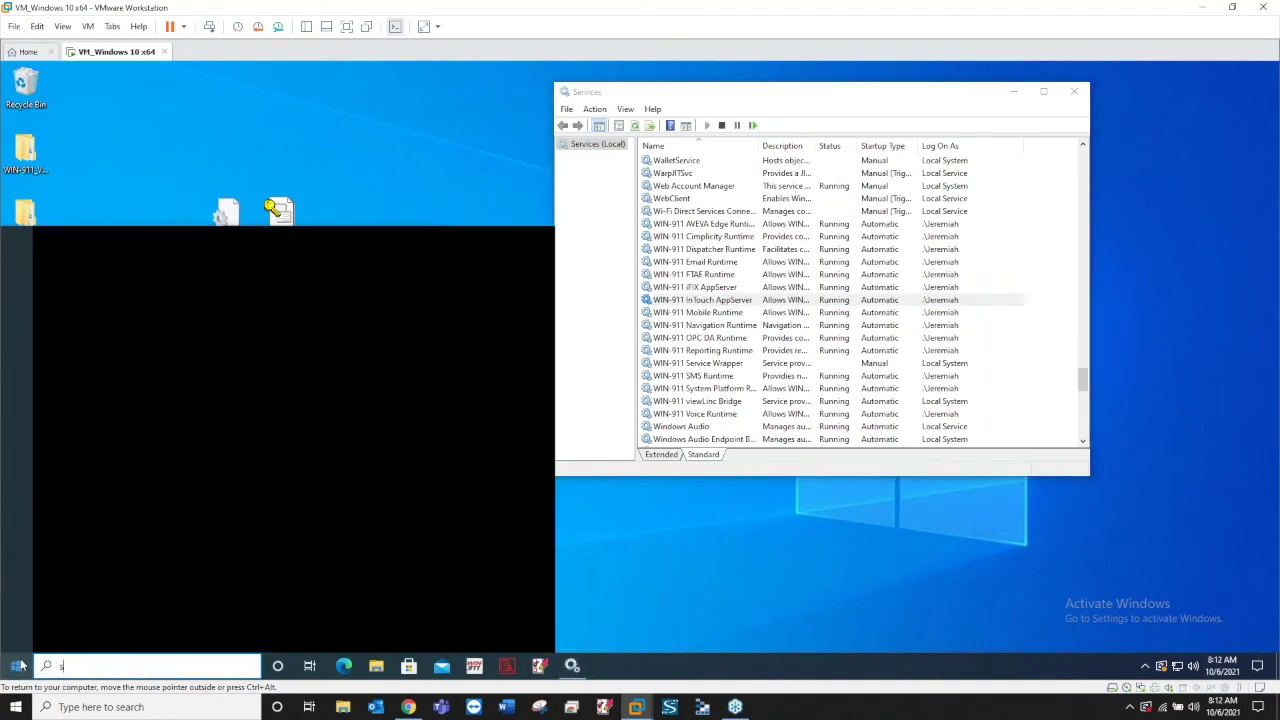
text(ecurity con)
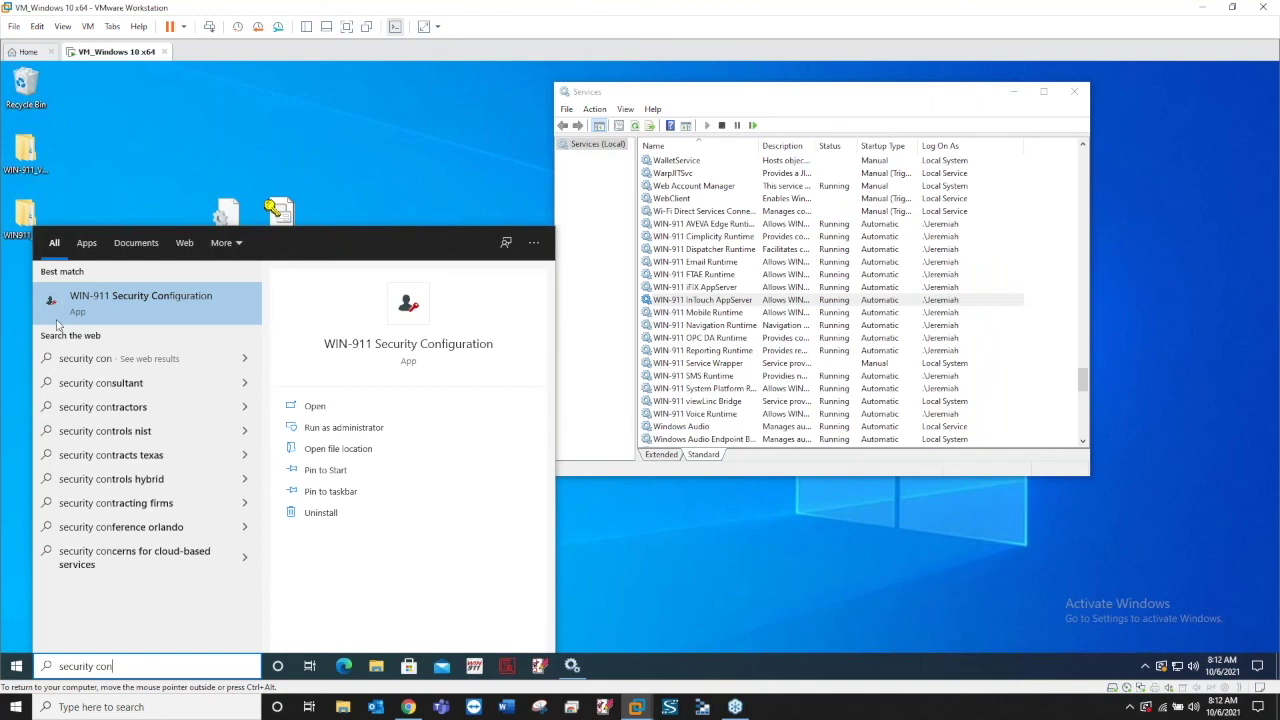
click(128, 303)
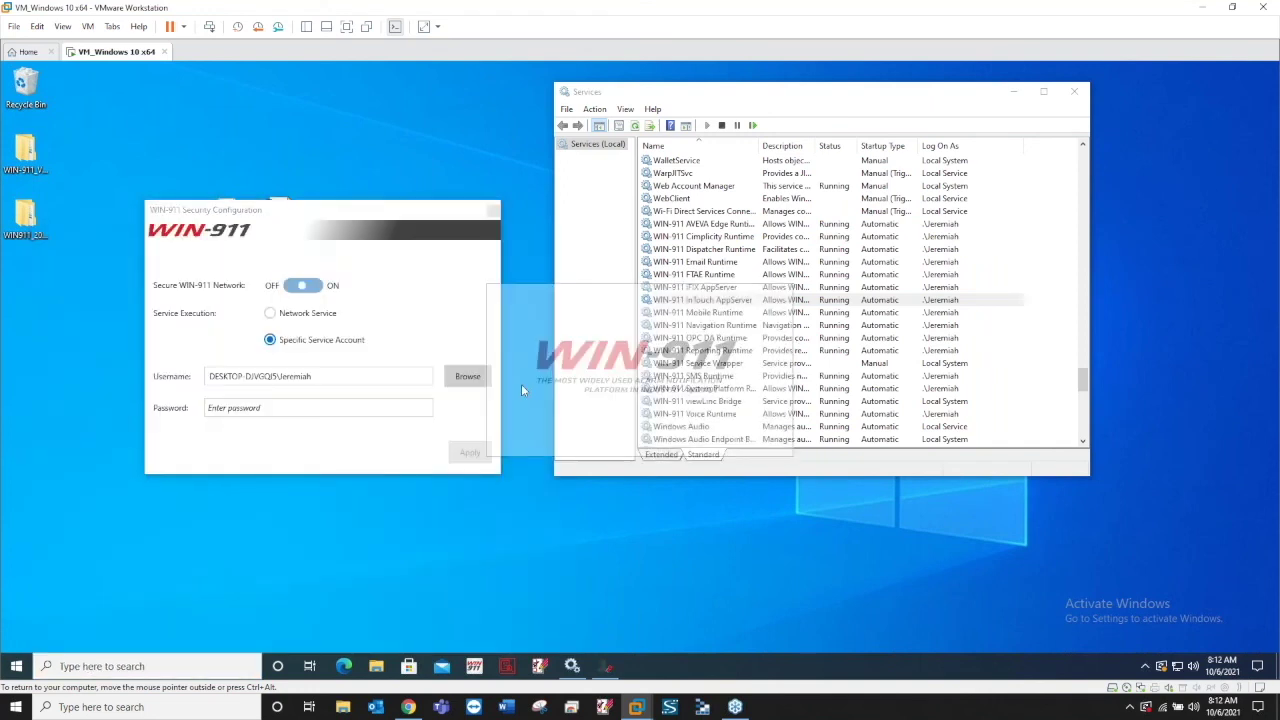
drag(379, 214, 311, 283)
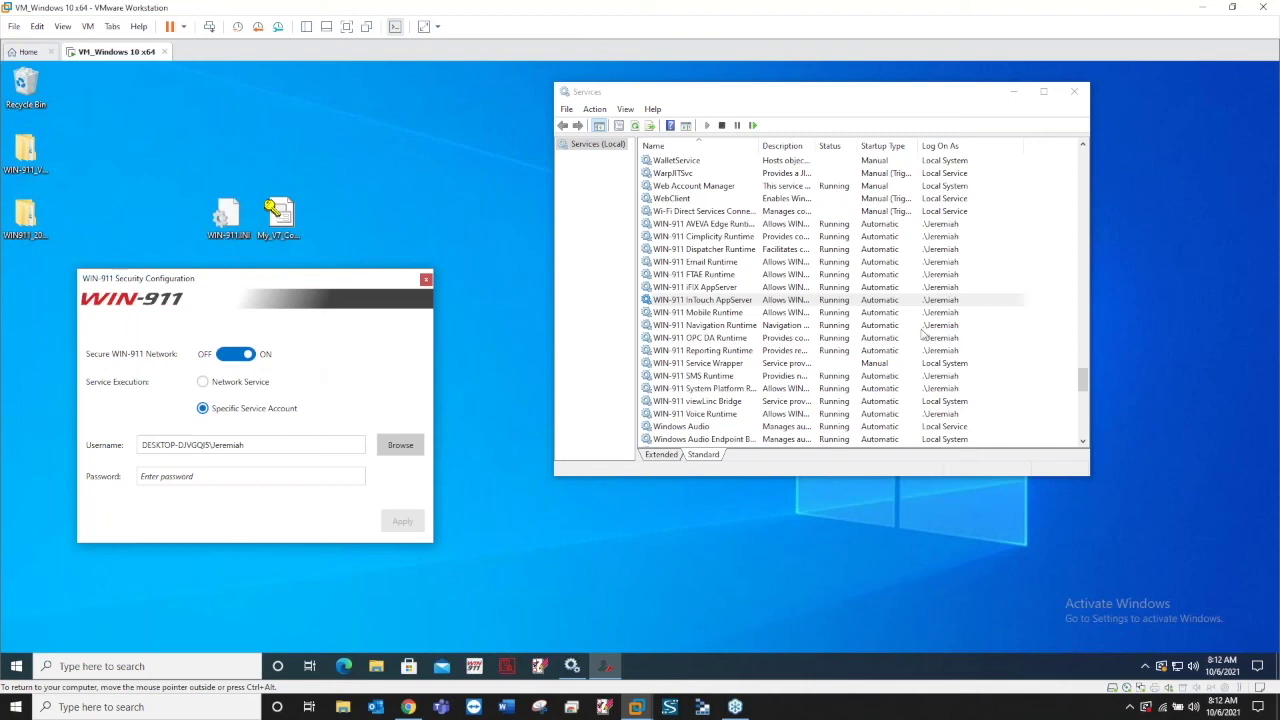
click(938, 300)
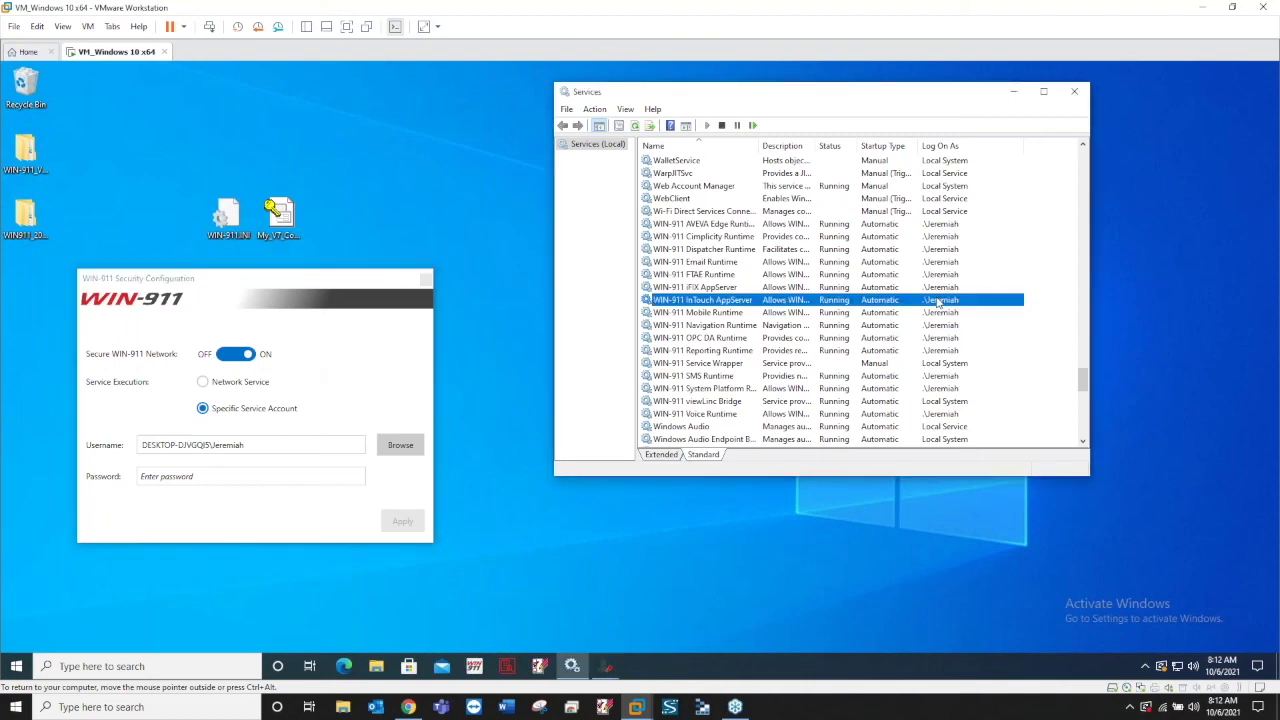
click(376, 359)
click(426, 279)
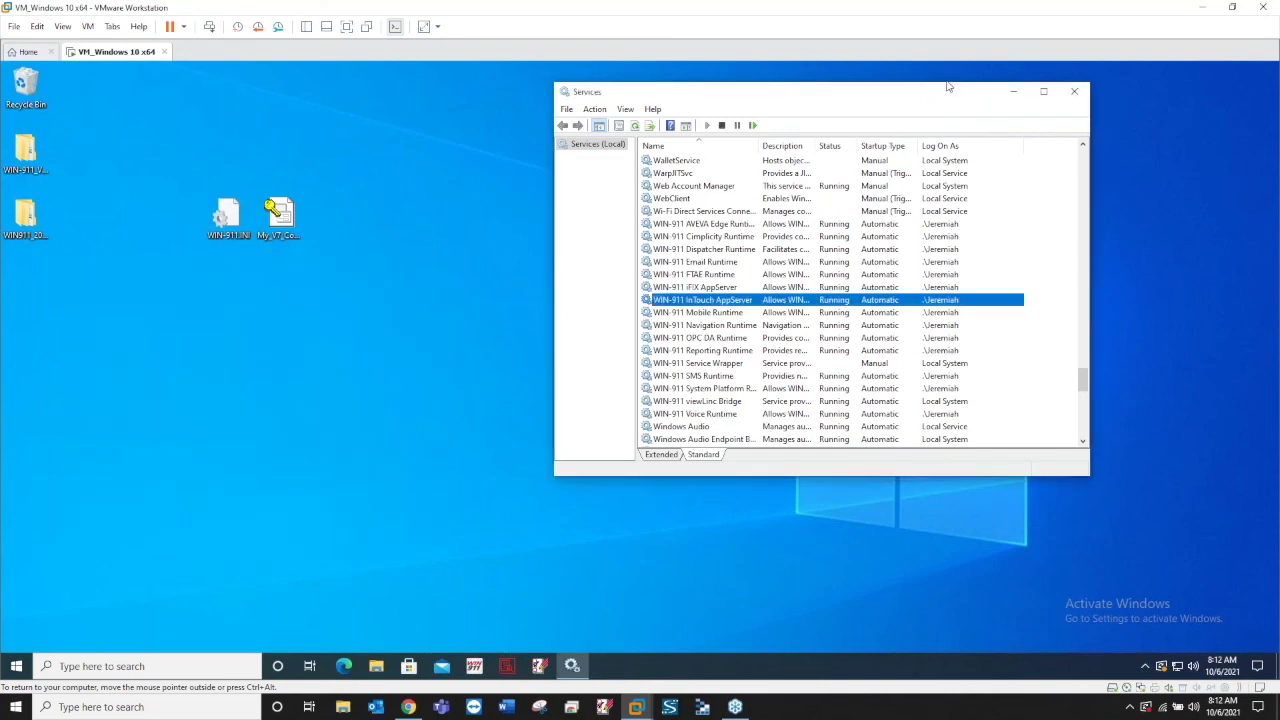
drag(934, 100, 669, 147)
key(super+d)
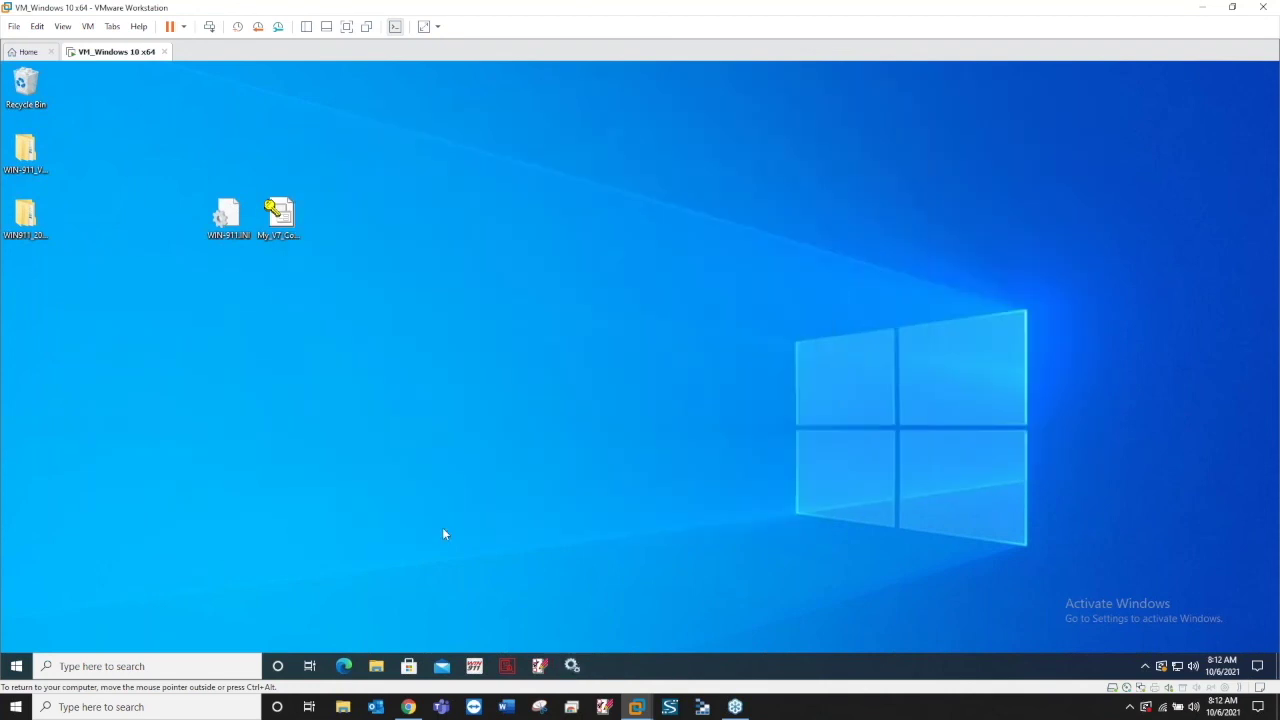
click(474, 666)
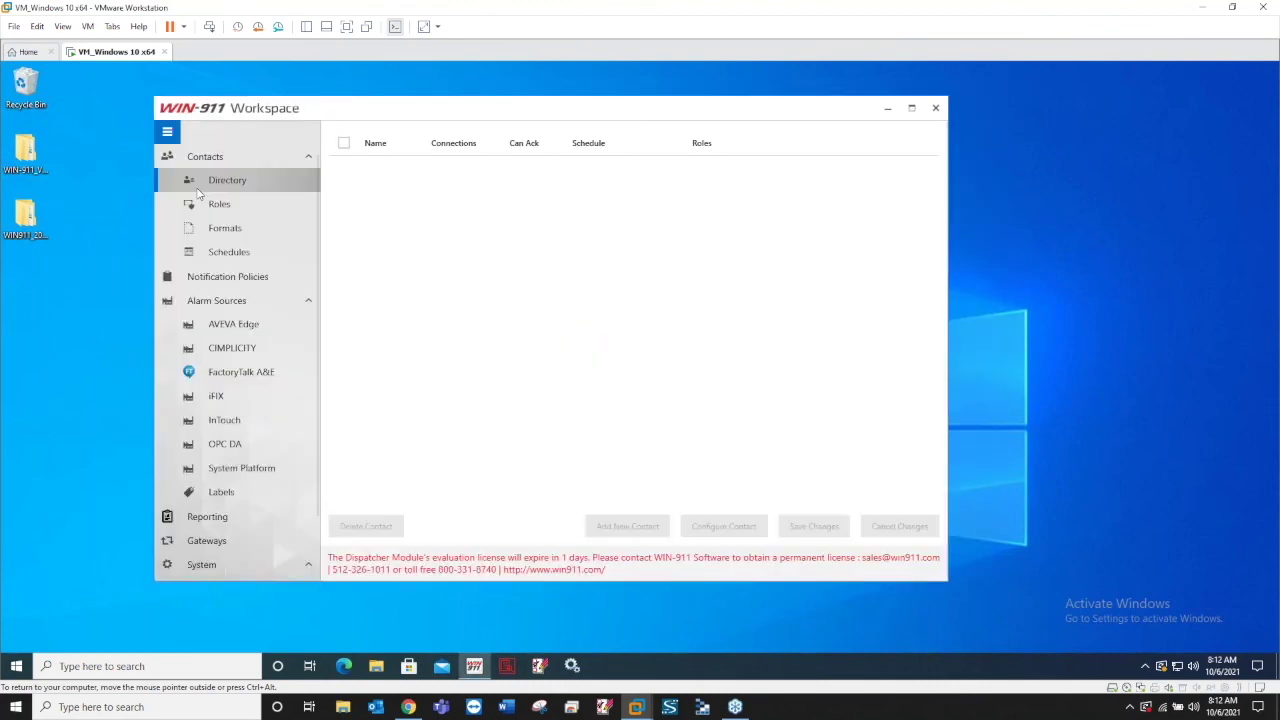
Check the two imported contacts' connection Schedule dropdowns without changing any selection
click(386, 232)
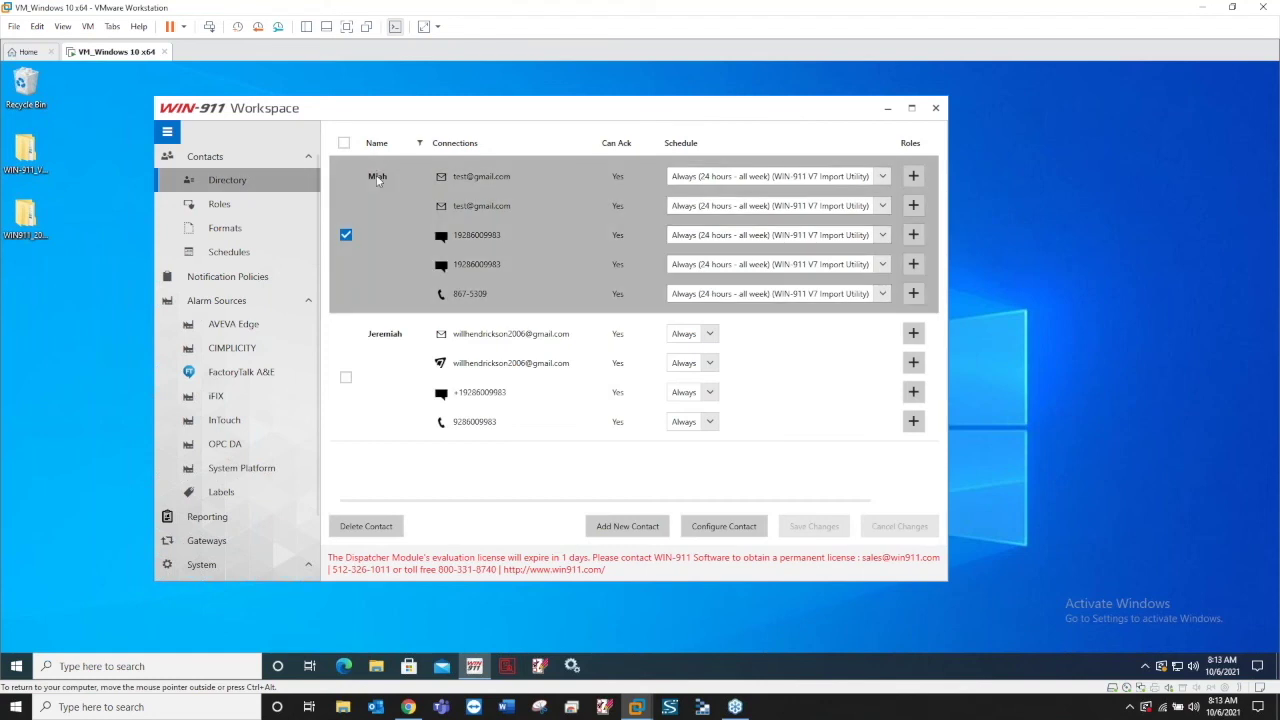
click(397, 370)
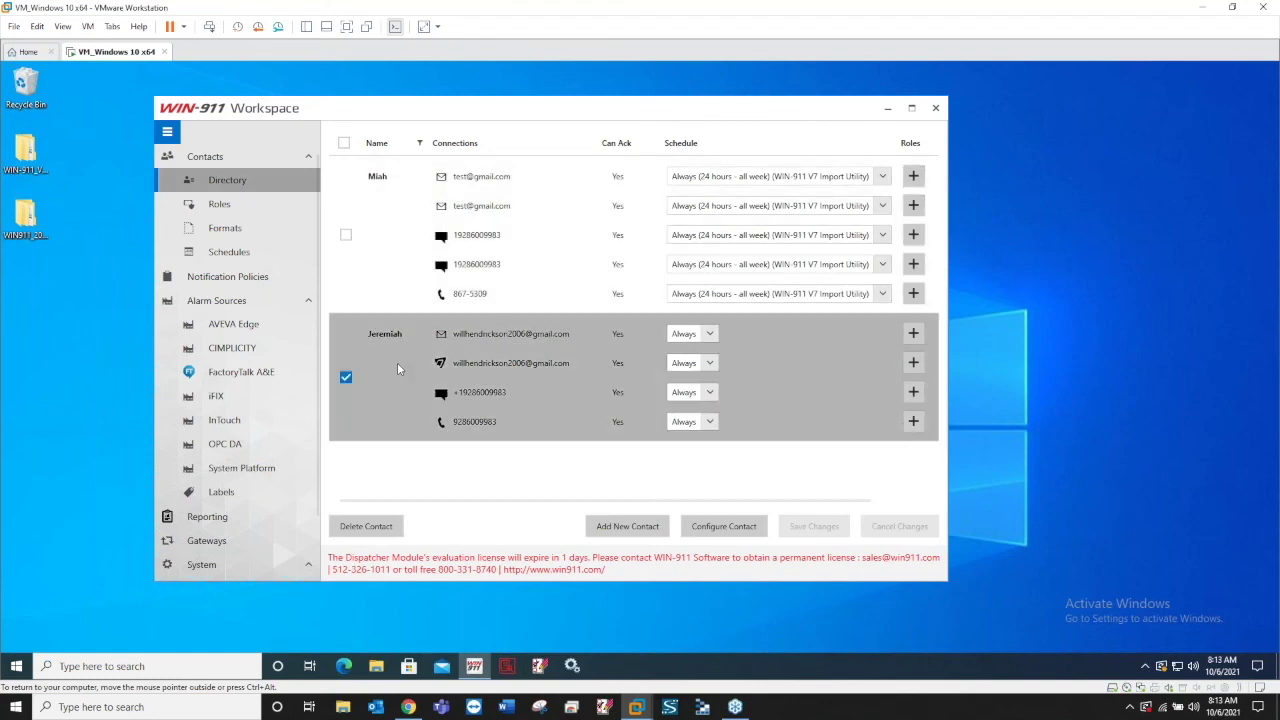
click(710, 334)
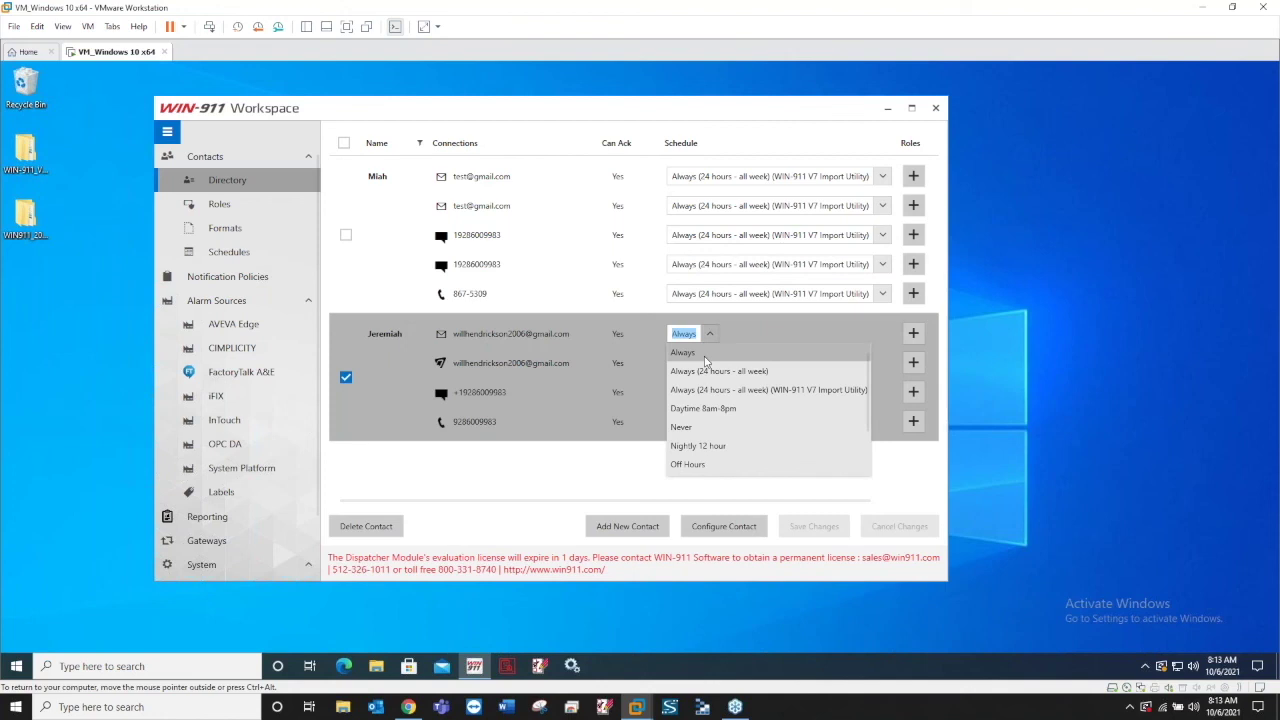
click(710, 348)
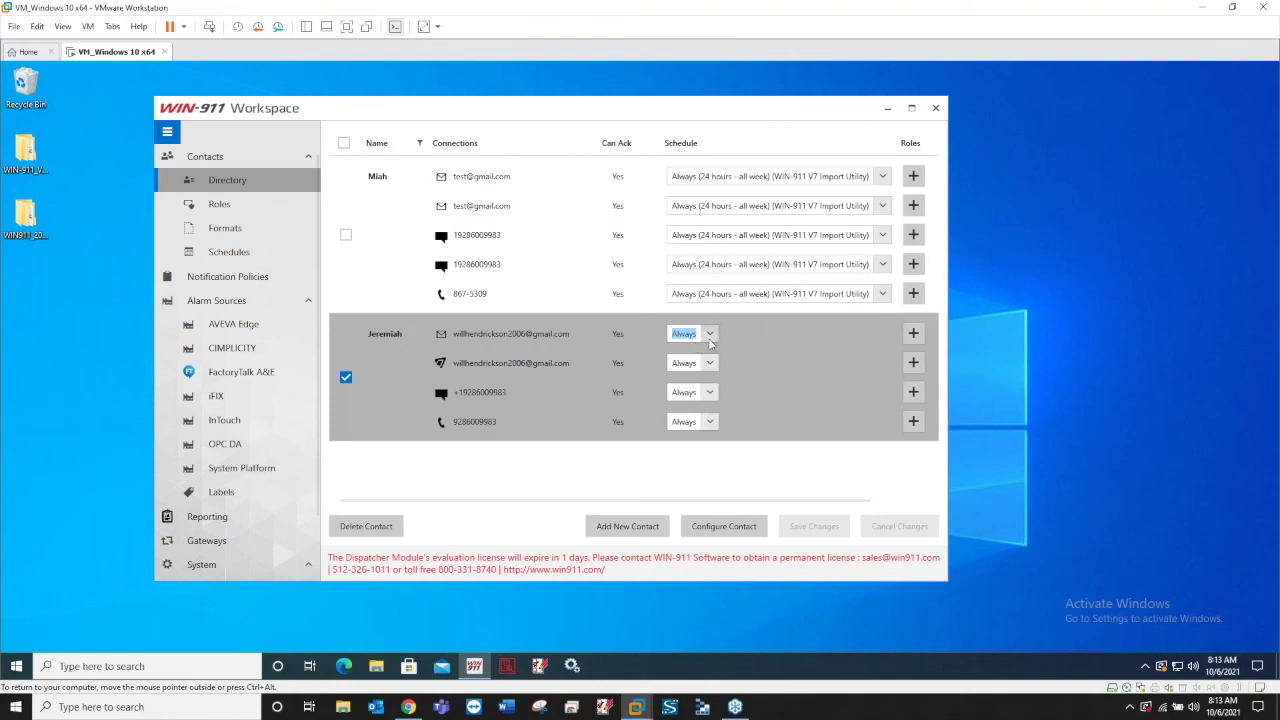
click(775, 179)
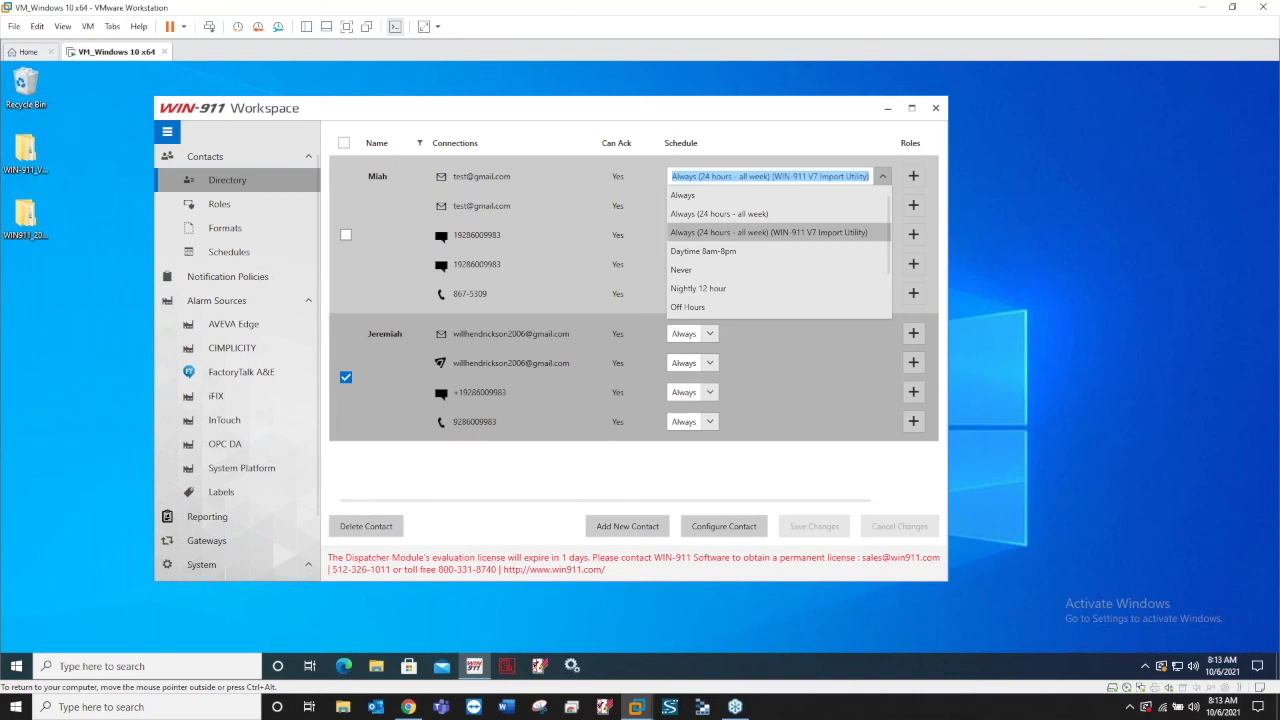
click(770, 232)
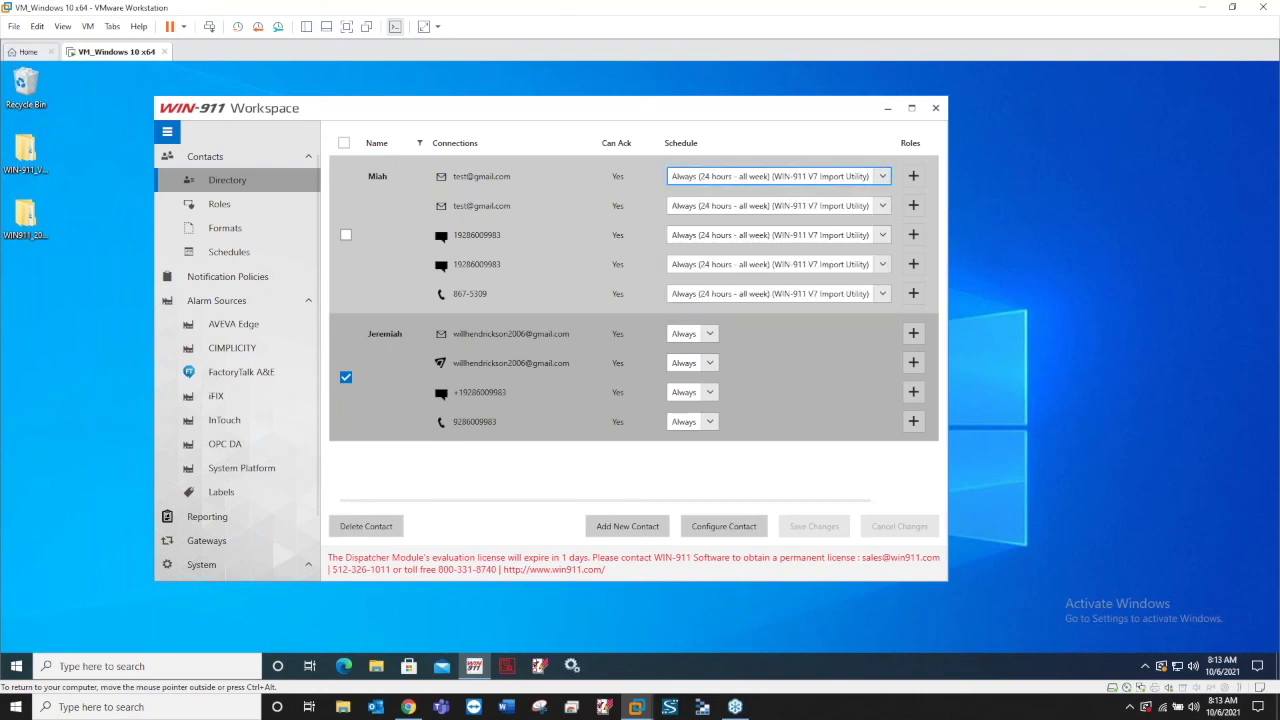
click(785, 205)
click(788, 208)
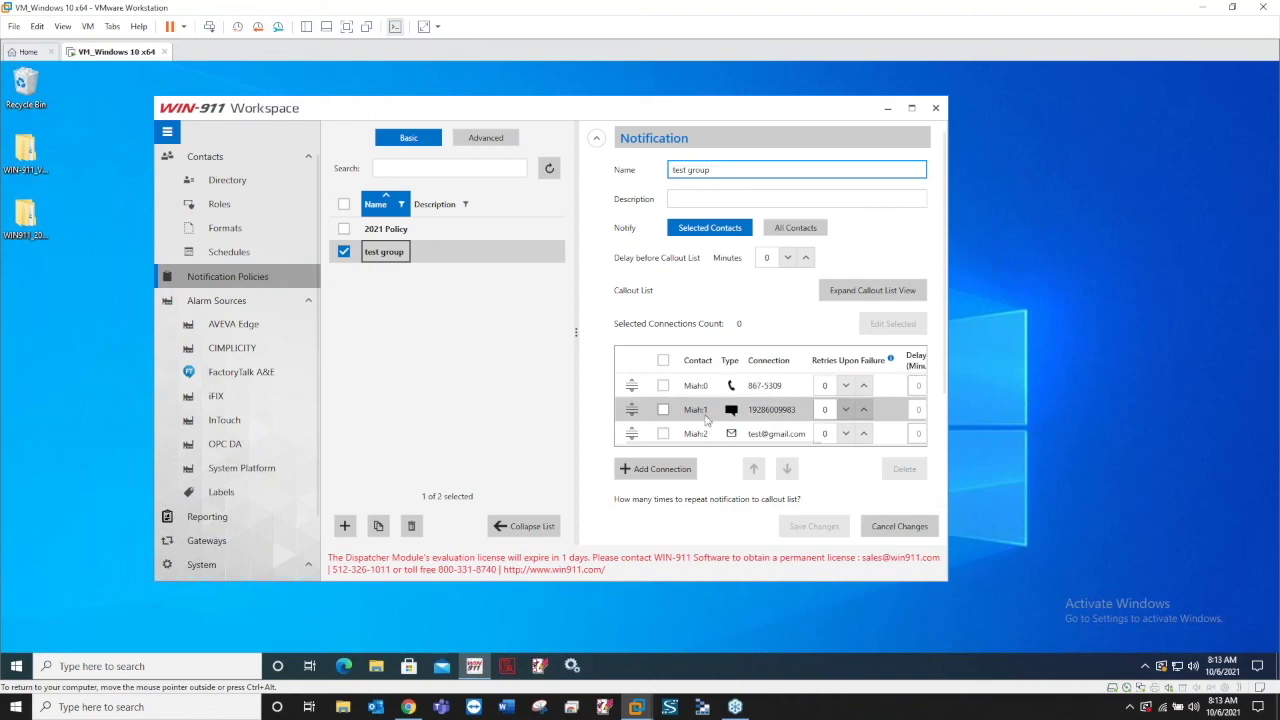
Scroll the test group policy down to reveal the repeat-notification setting under the callout list
scroll(710, 398, down, 1)
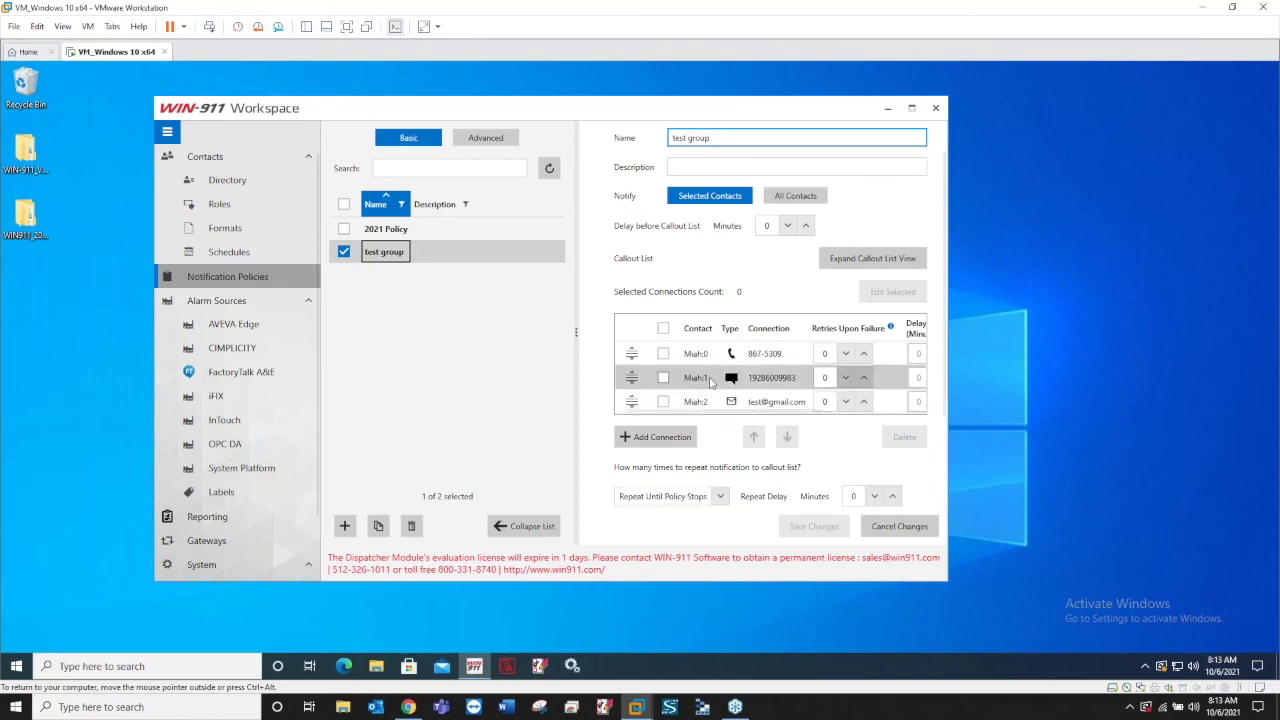
scroll(710, 398, down, 1)
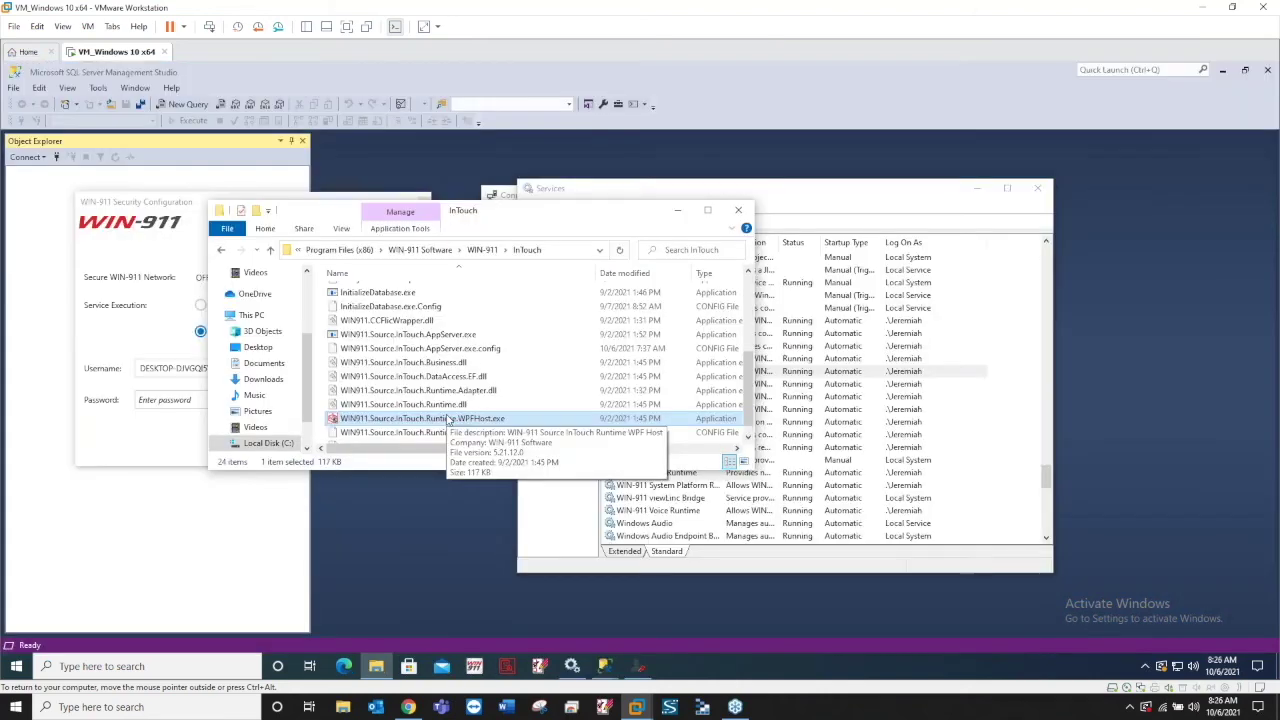